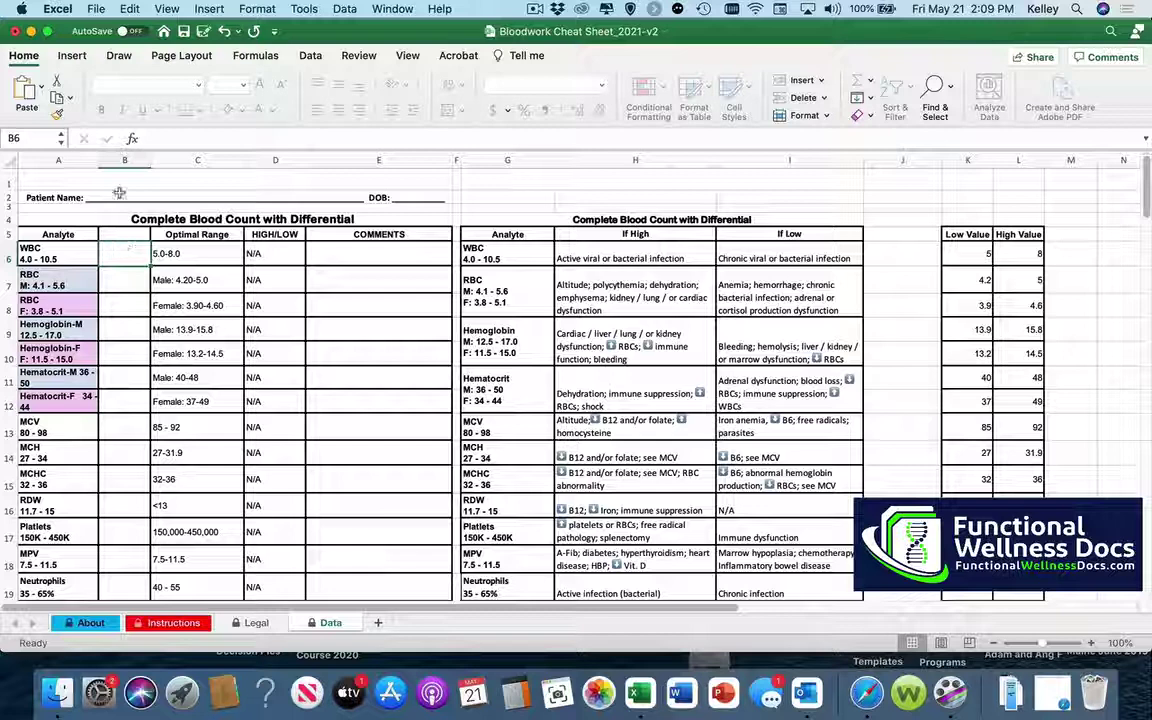
- After the protected-sheet alert blocks editing, unprotect the Data sheet via Home > Format
left_click(96, 10)
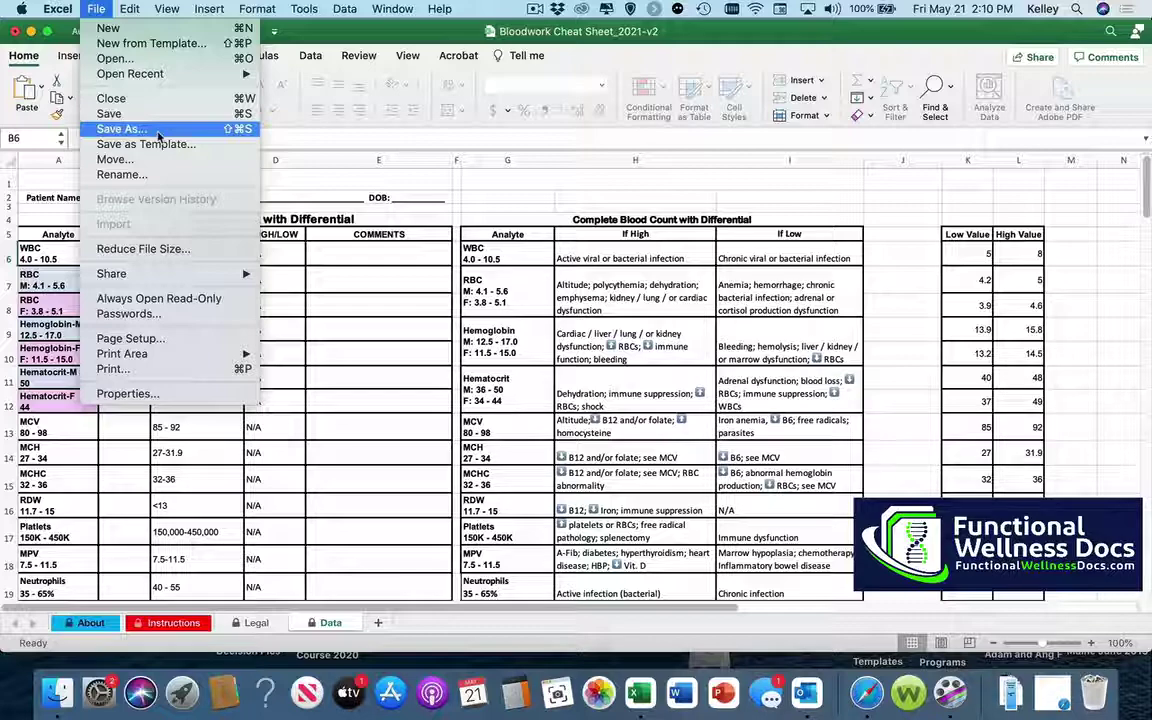
left_click(104, 10)
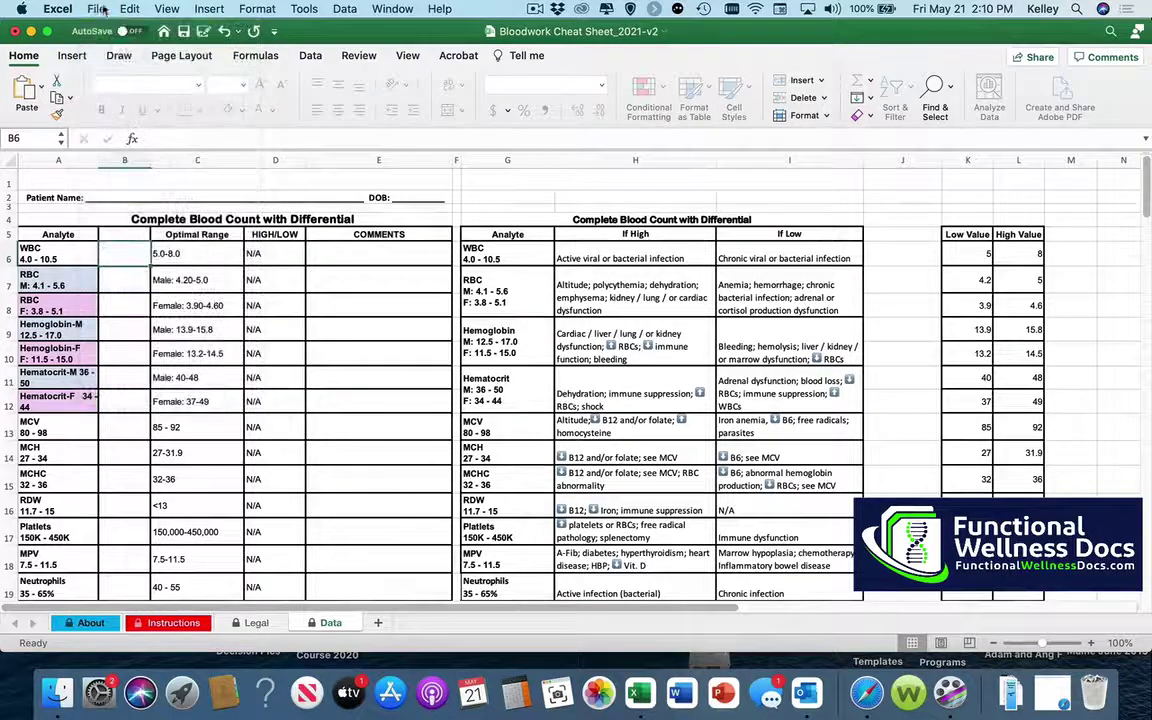
double_click(128, 200)
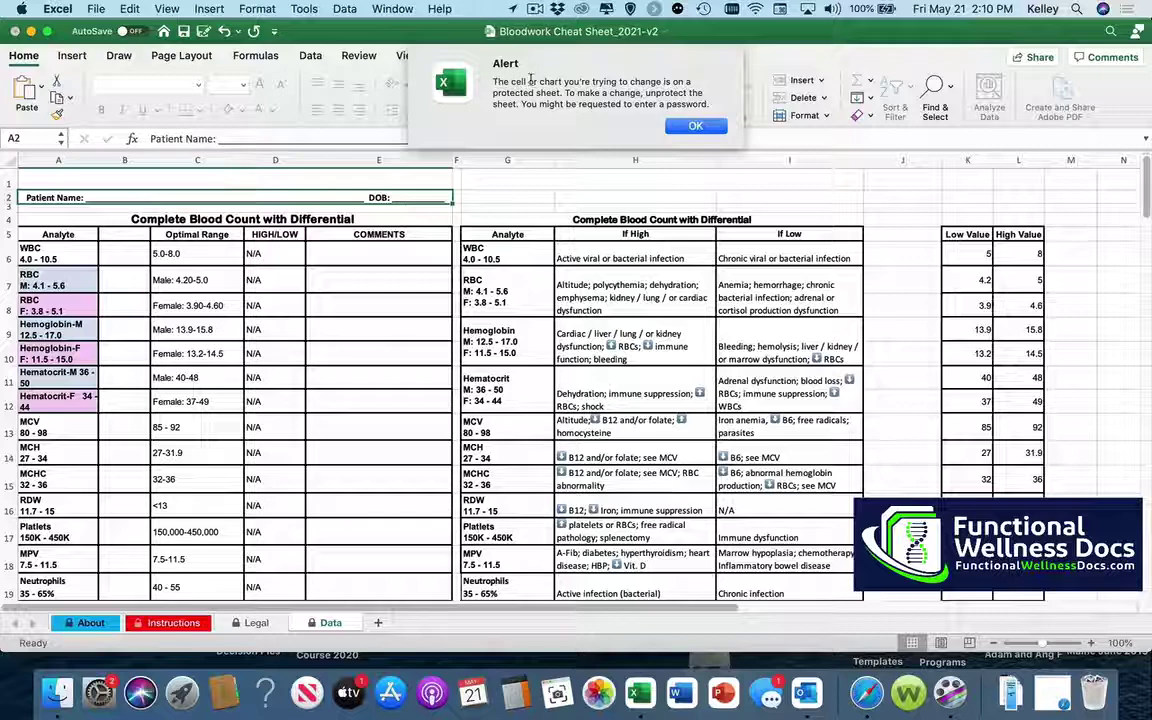
left_click(694, 125)
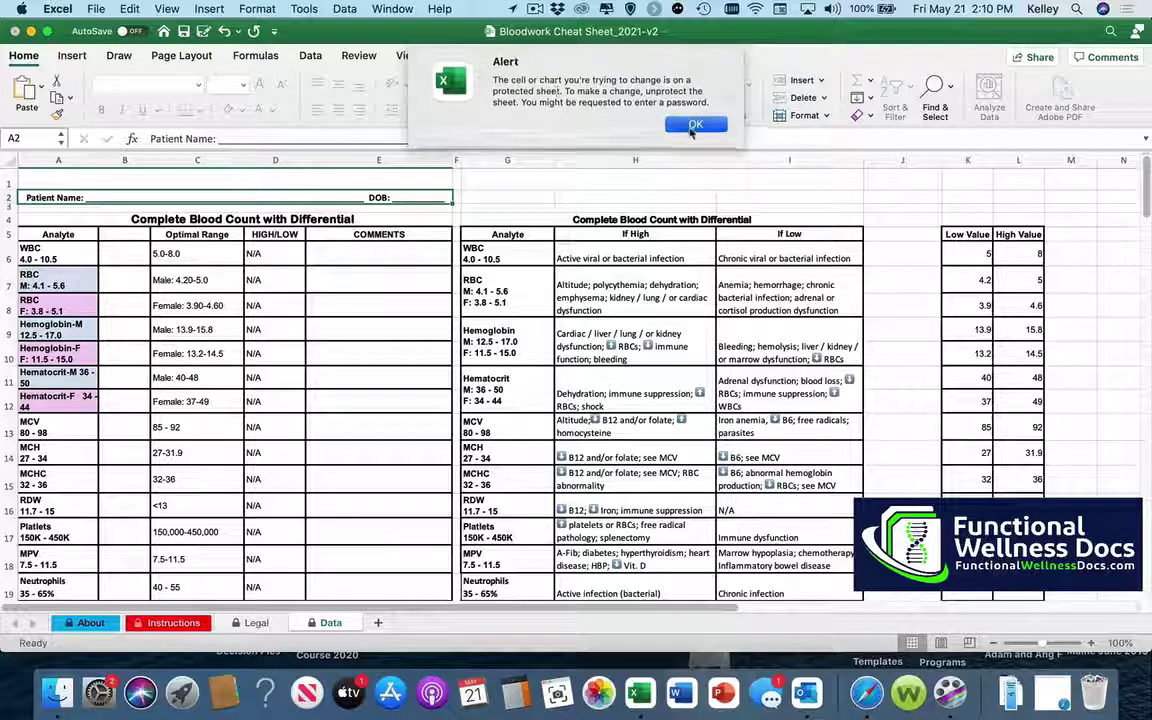
left_click(804, 117)
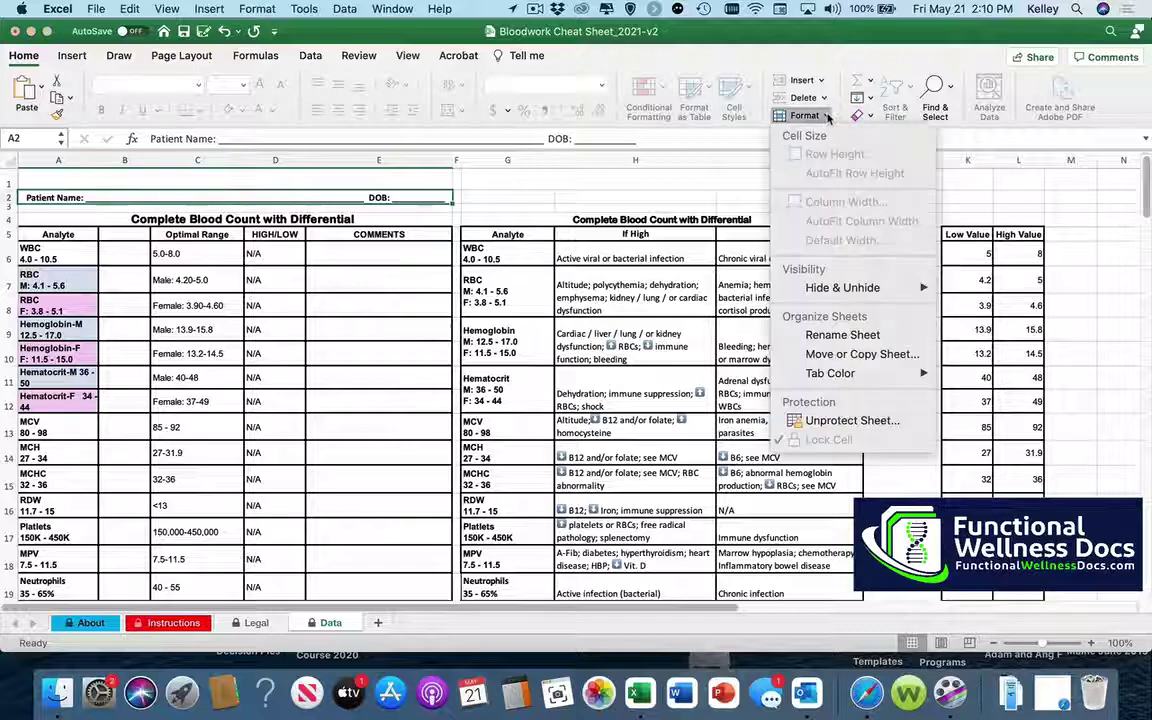
left_click(876, 424)
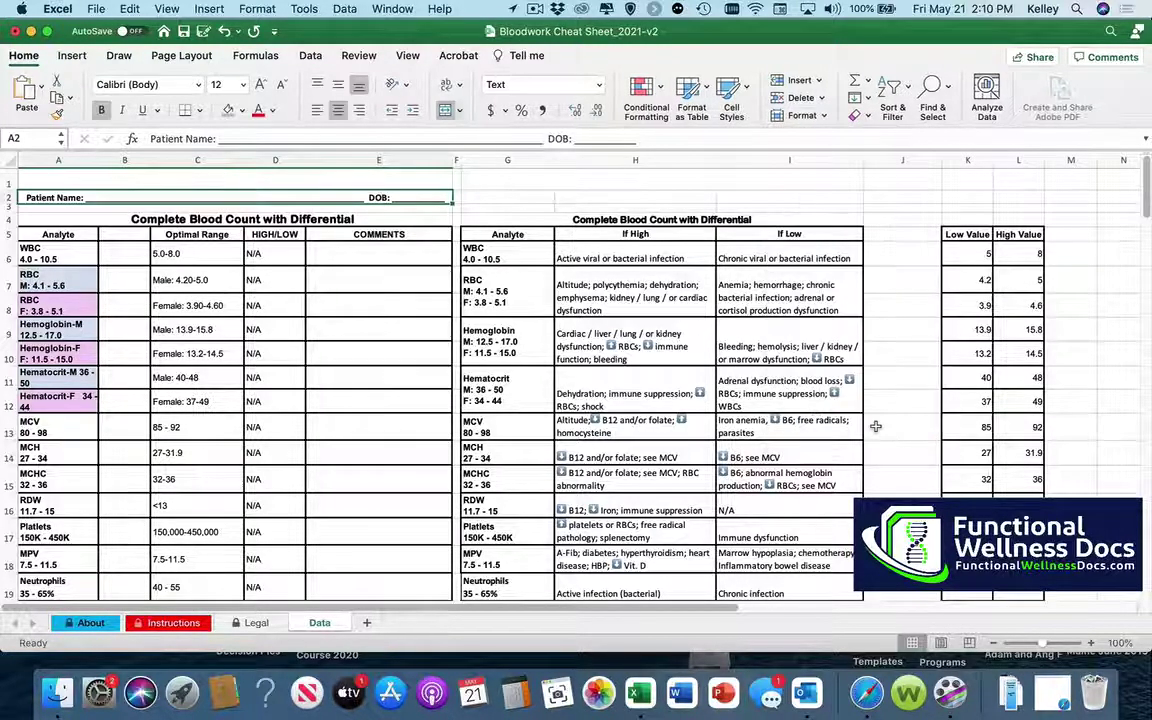
- Enter WBC 6.6, RBC 4.91, Hemoglobin 14.8 and Hematocrit 43.9 in column B
left_click(119, 252)
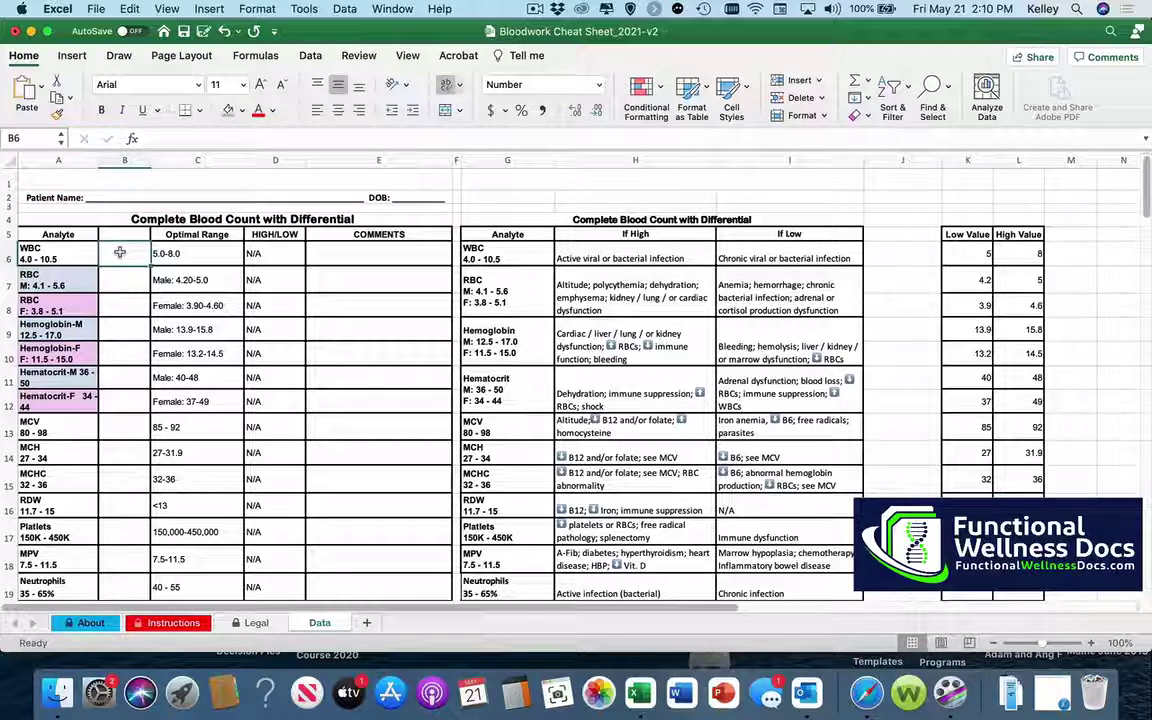
type("6.6")
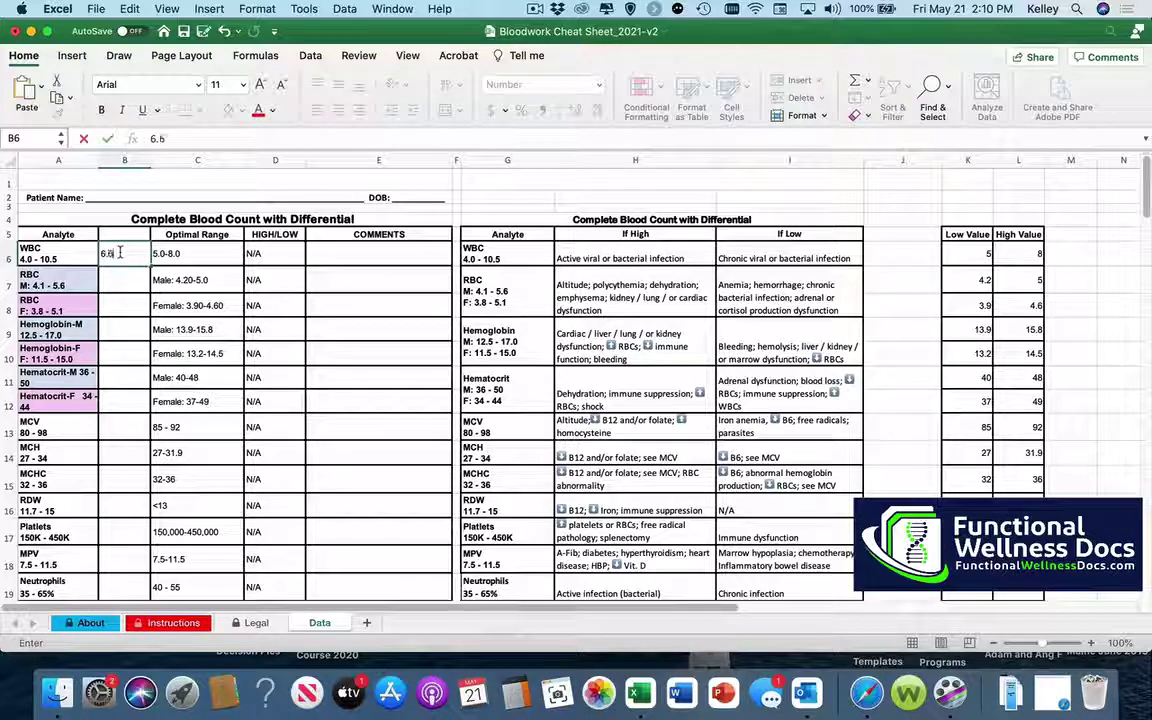
key("Return")
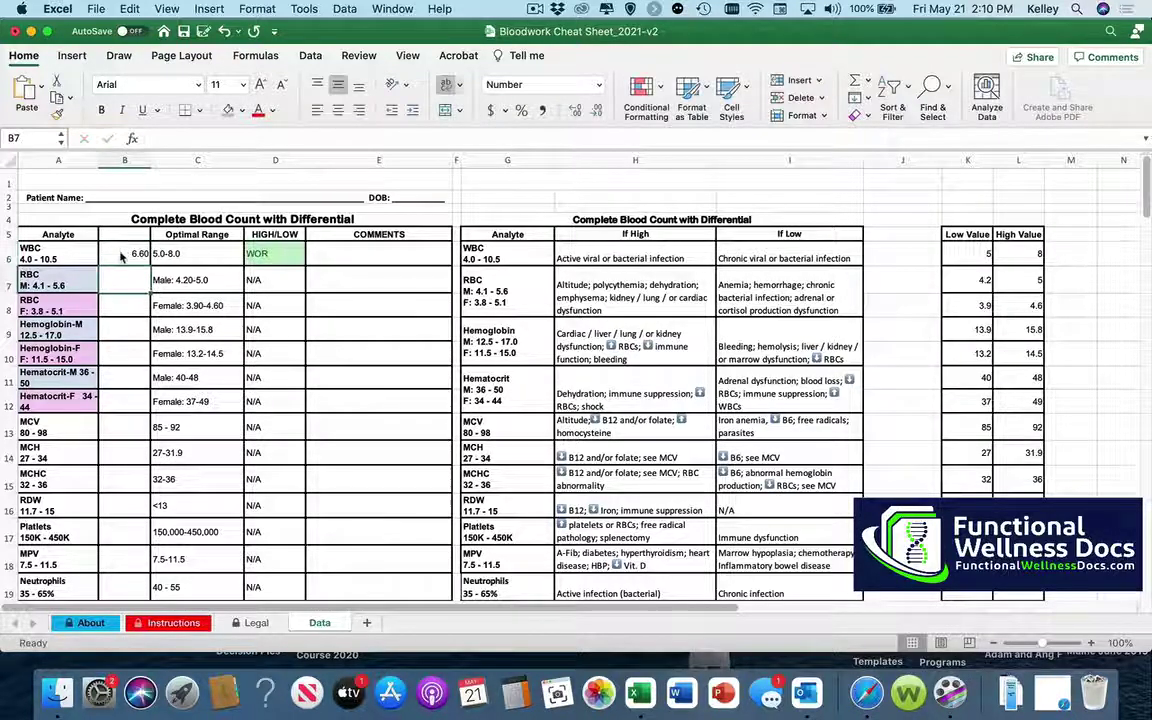
key("Down")
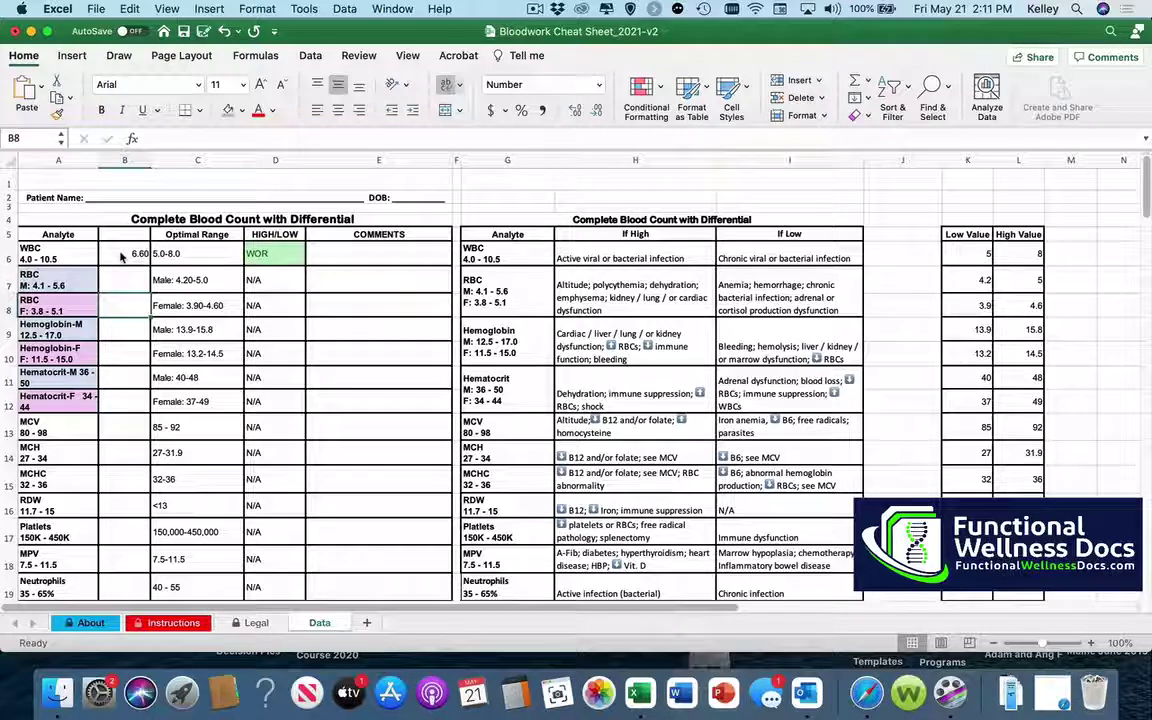
type("4.91")
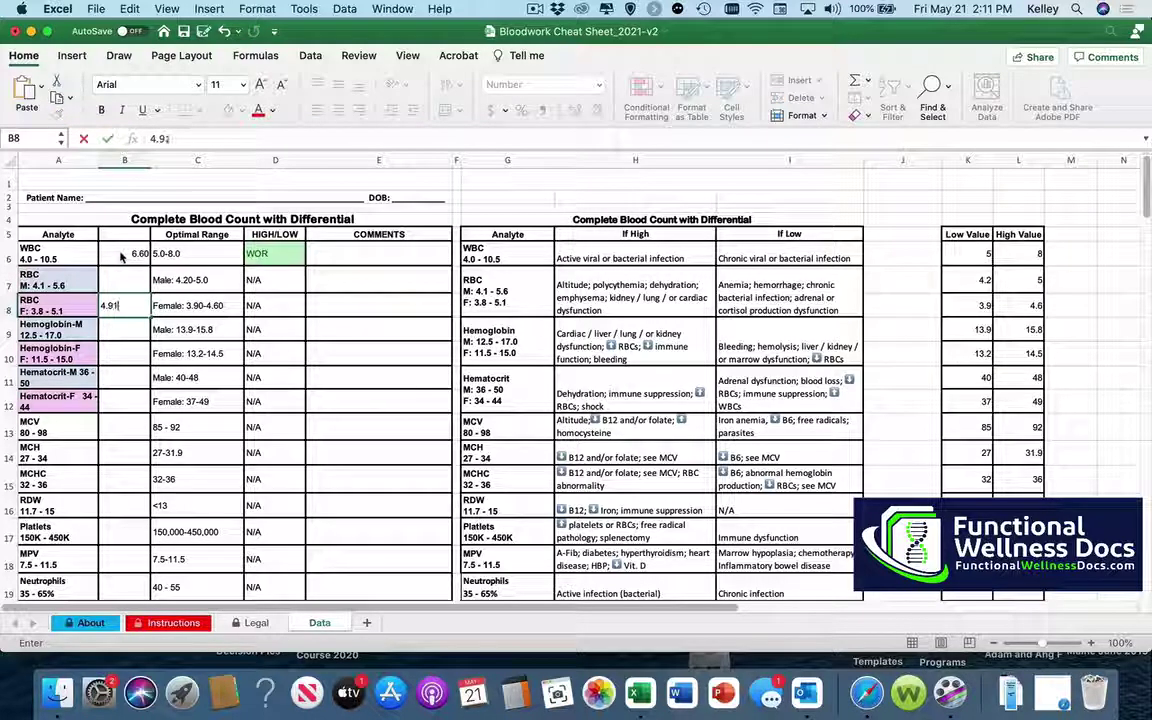
key("Return")
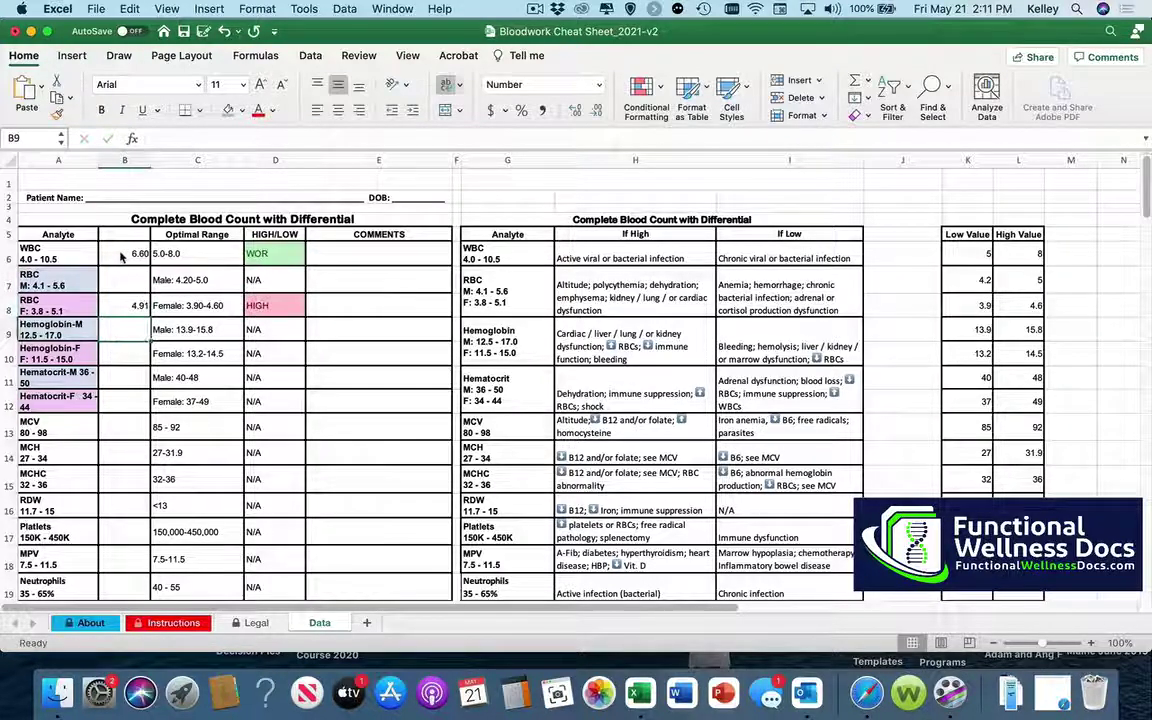
key("Down")
type("14")
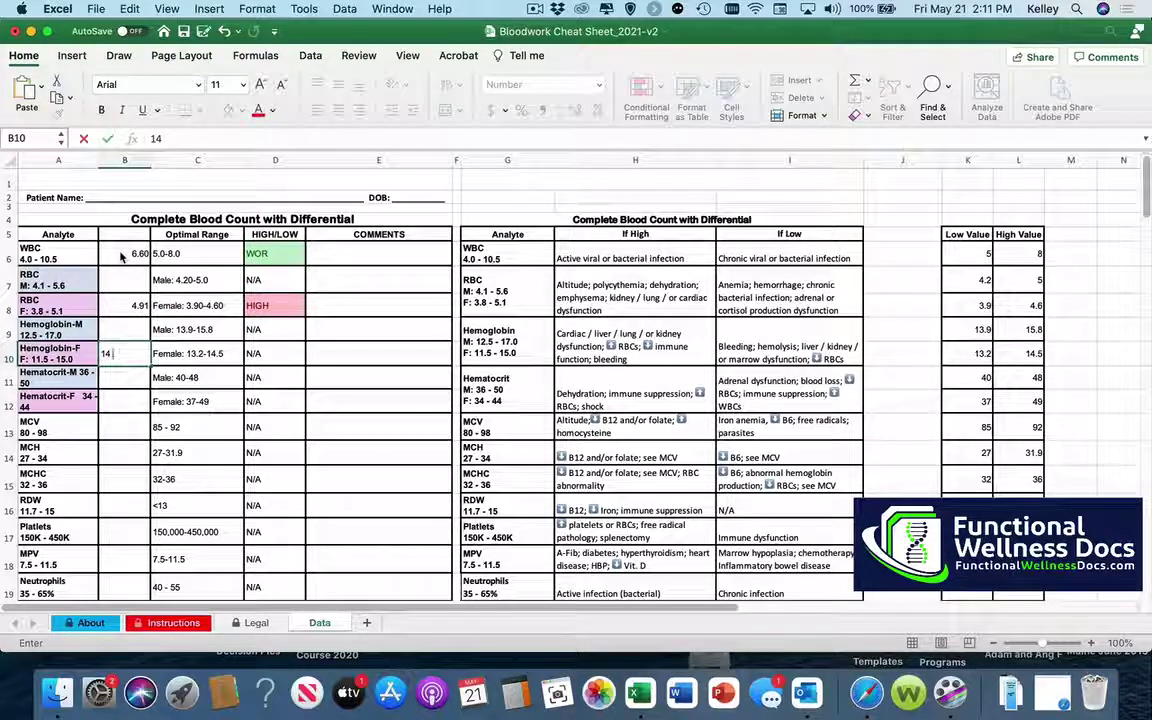
type(".8")
key("Return")
key("Return")
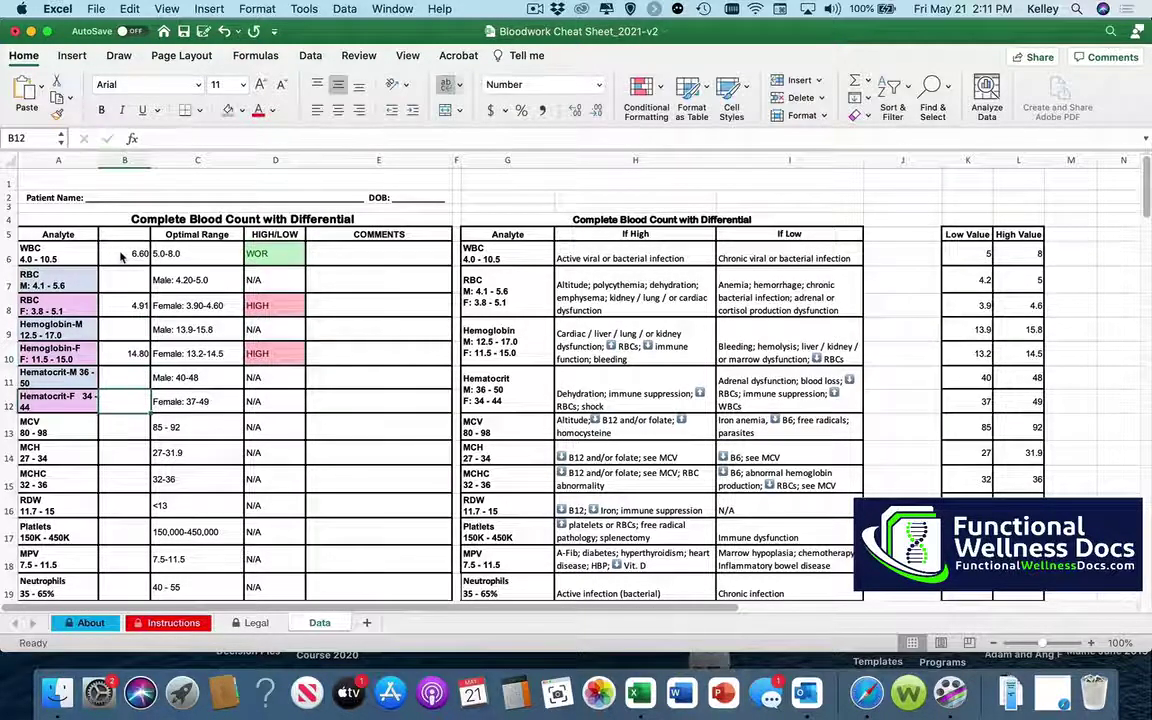
type("4")
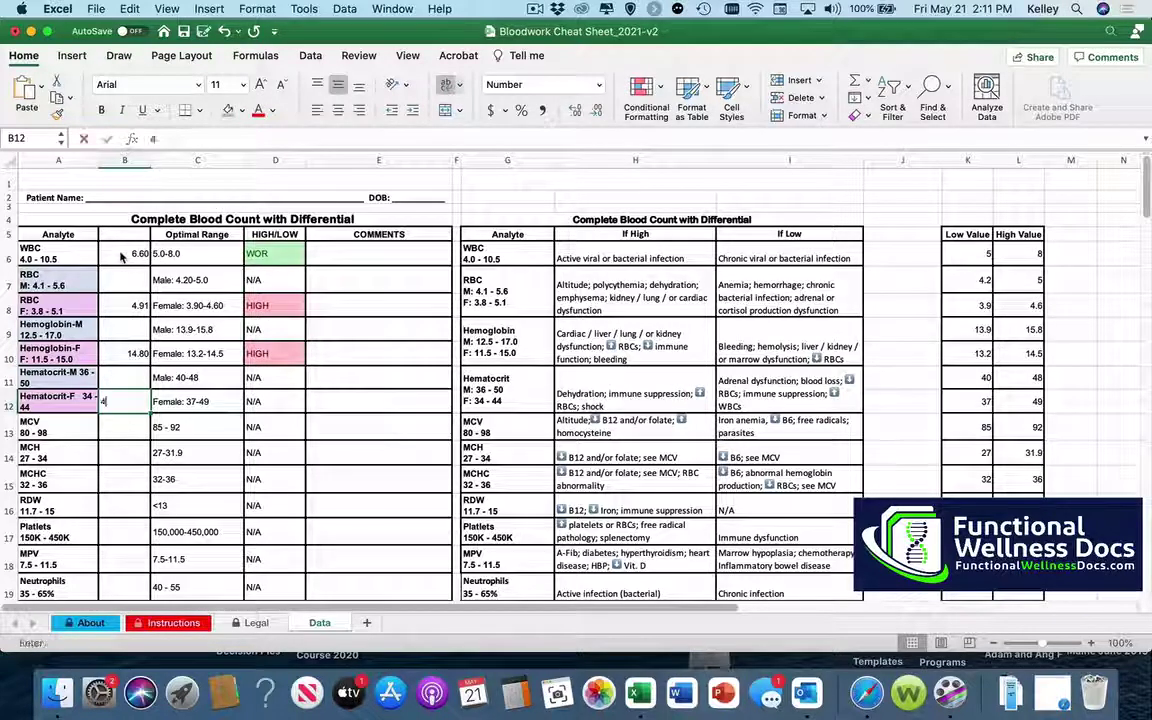
type("3.9")
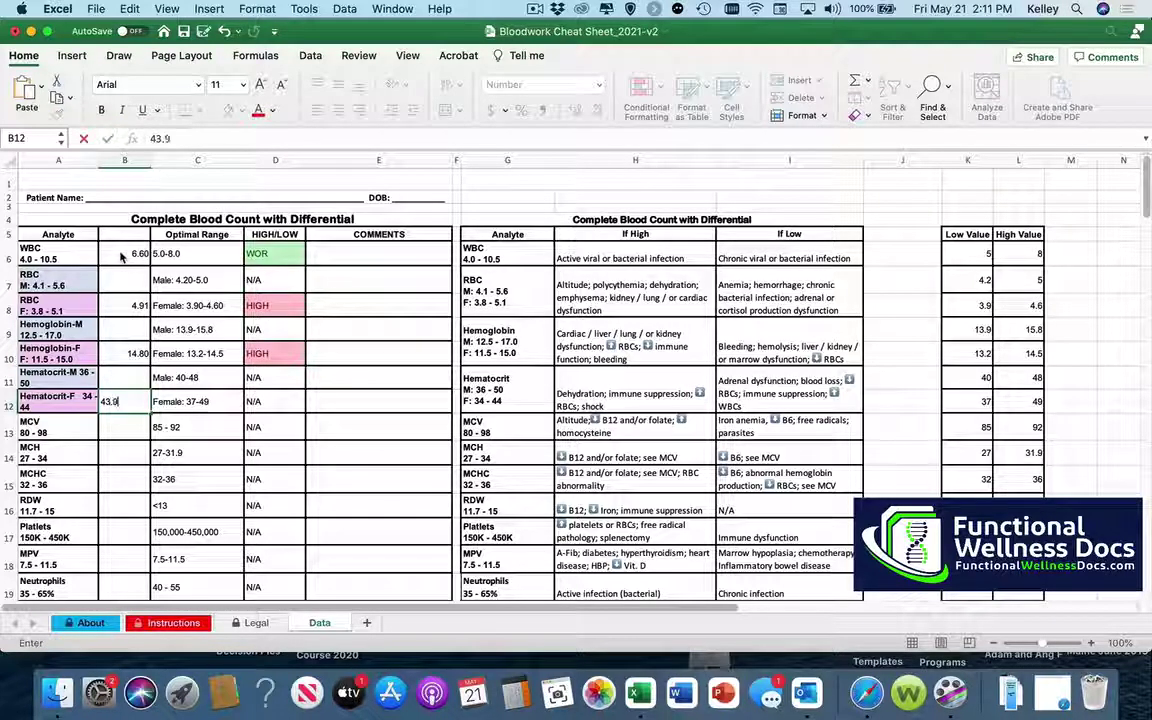
key("Return")
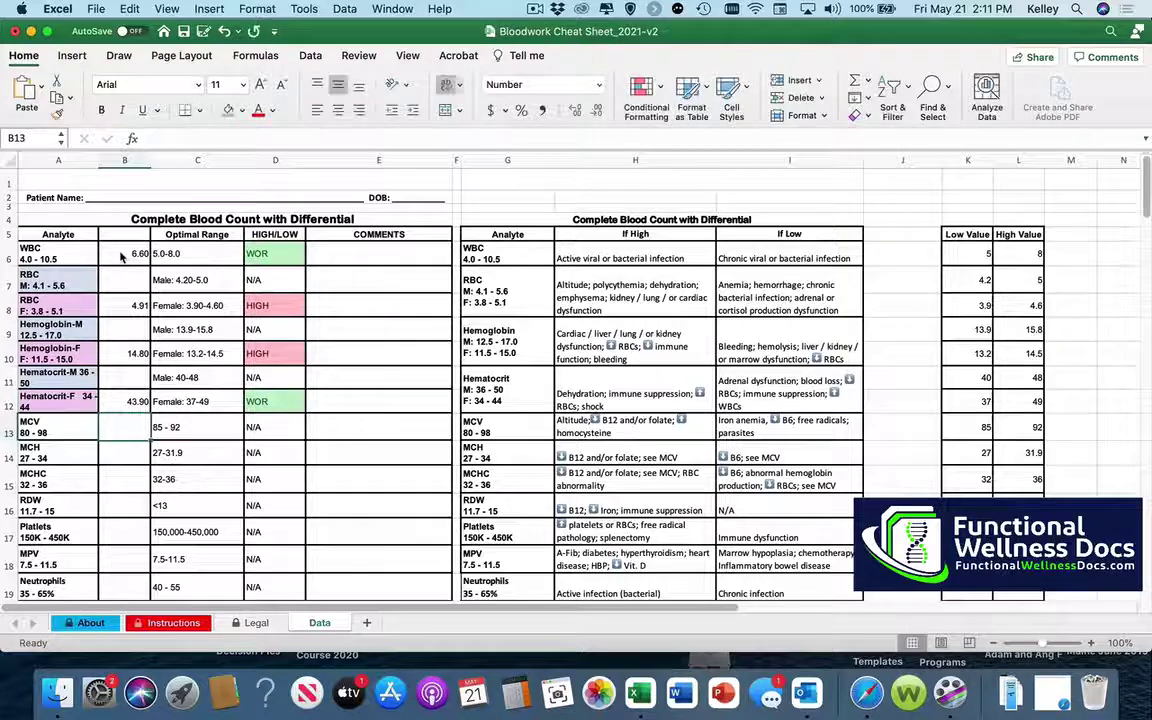
- Enter MCV 89.4, MCH 30.2, MCHC 33.8, RDW 13.4, Platelets 314, MPV 8.6 and Neutrophils 60.1
type("89")
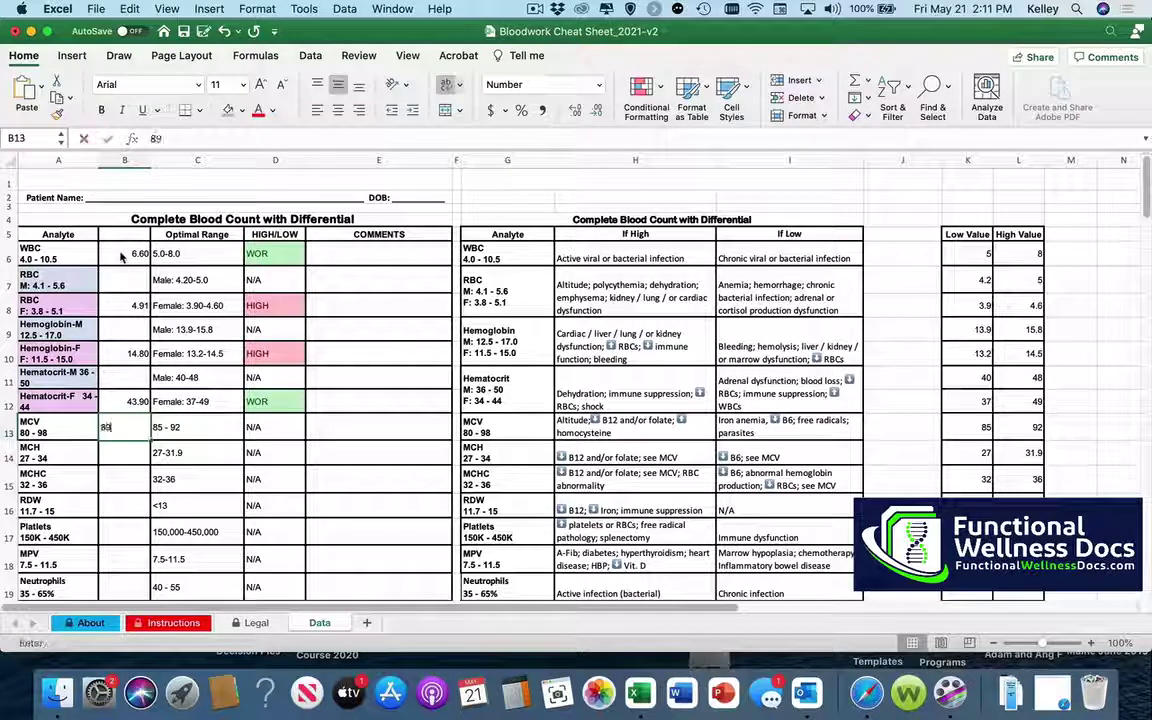
type(".4")
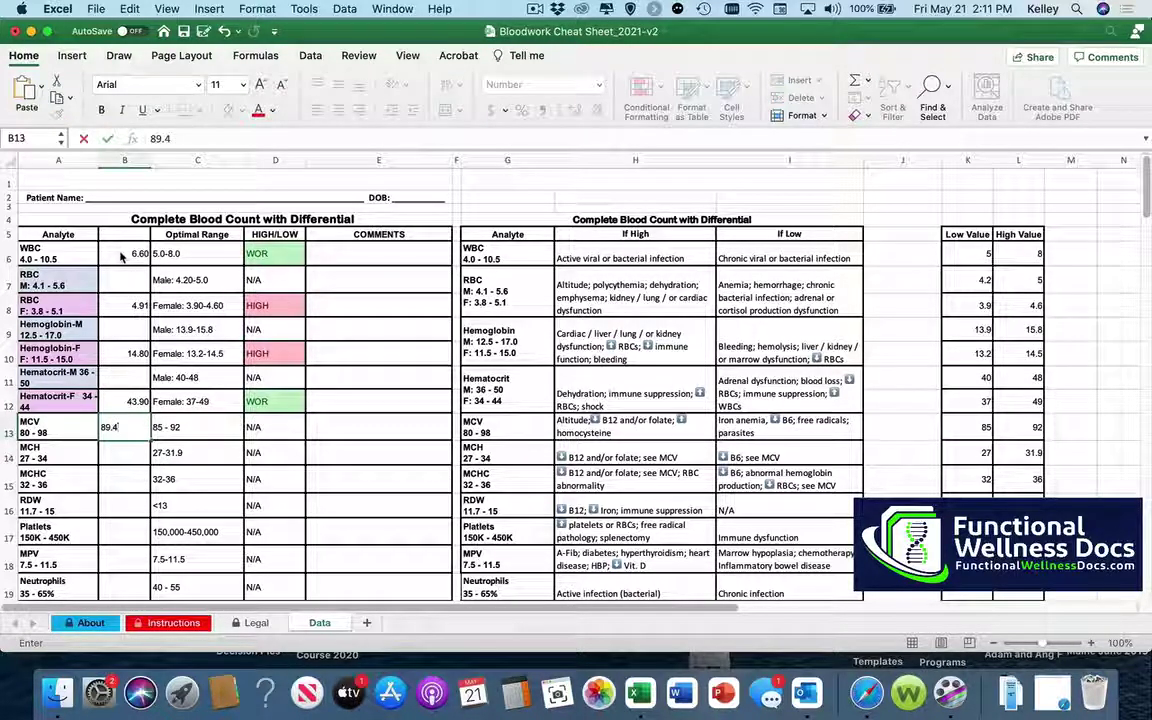
key("Return")
type("3")
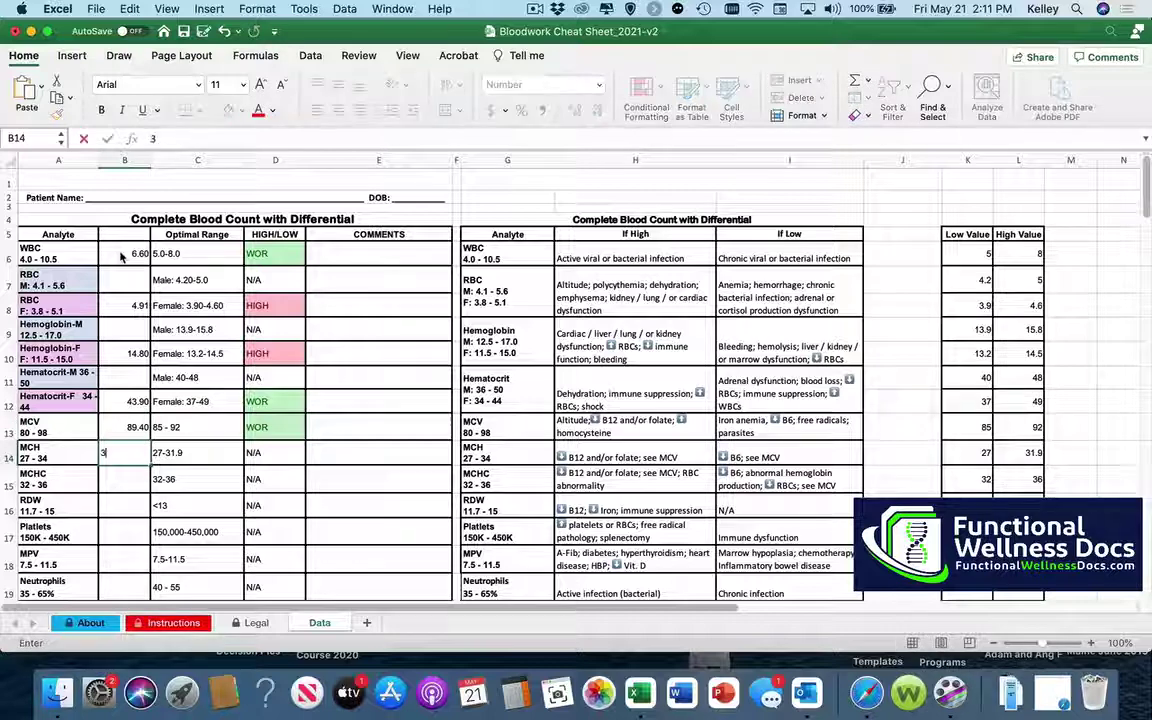
type("0.2")
key("Return")
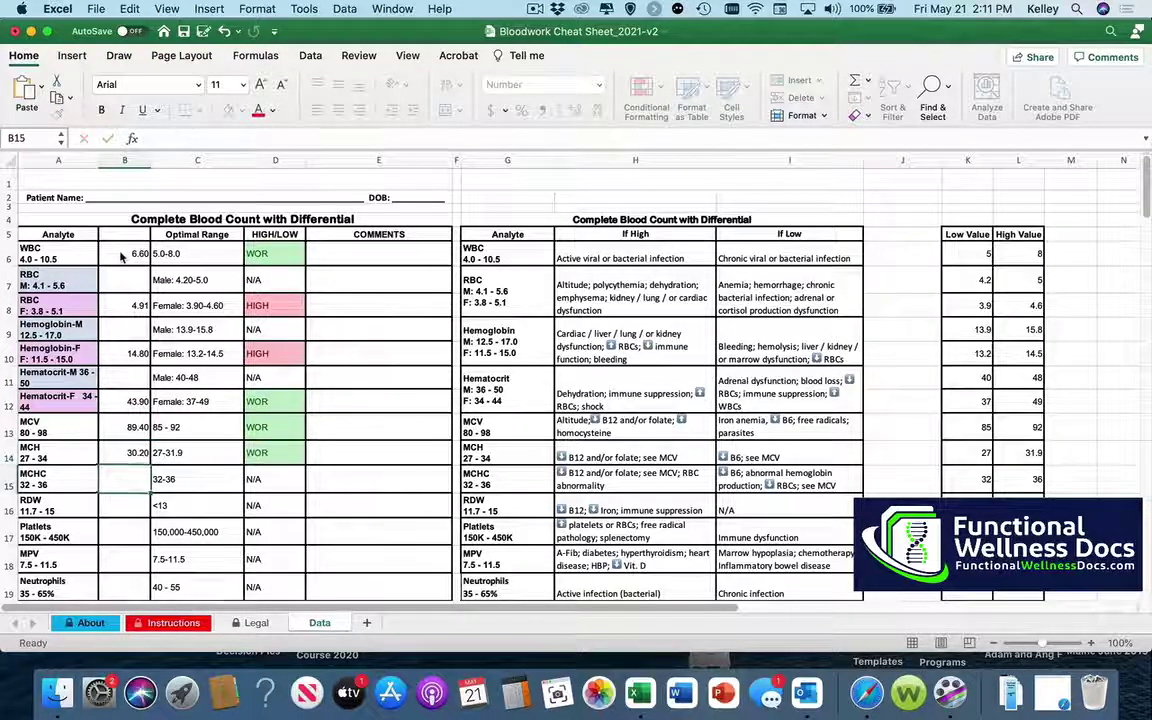
type("33.8")
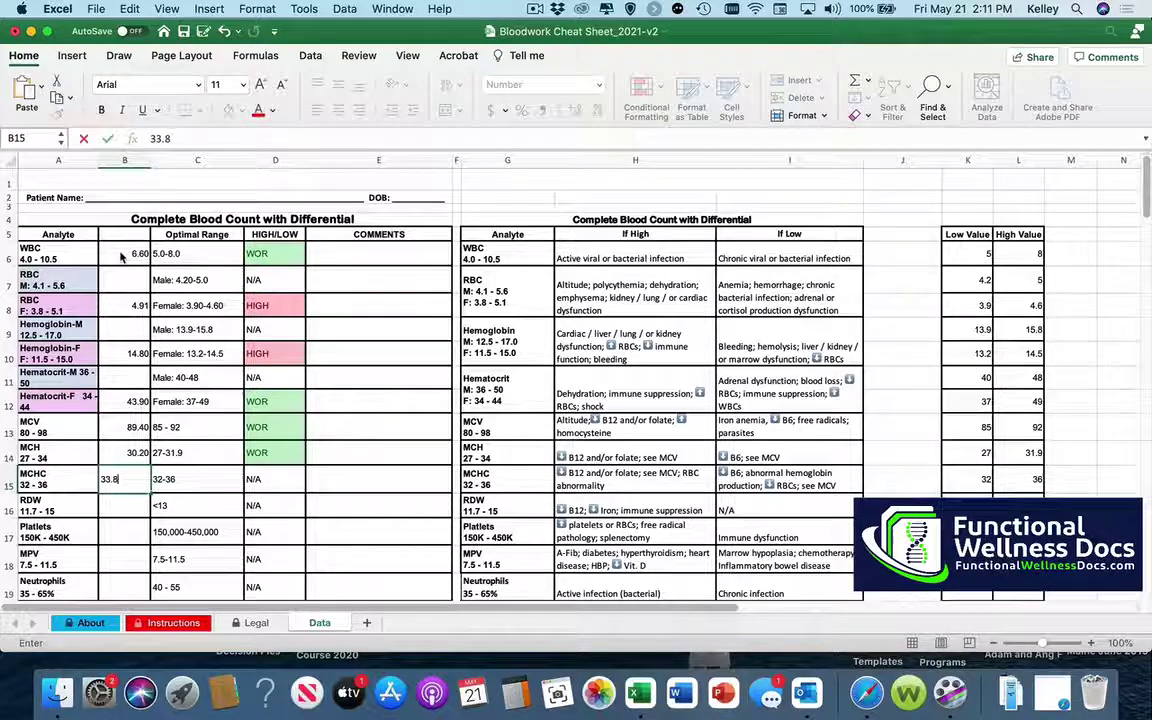
key("Return")
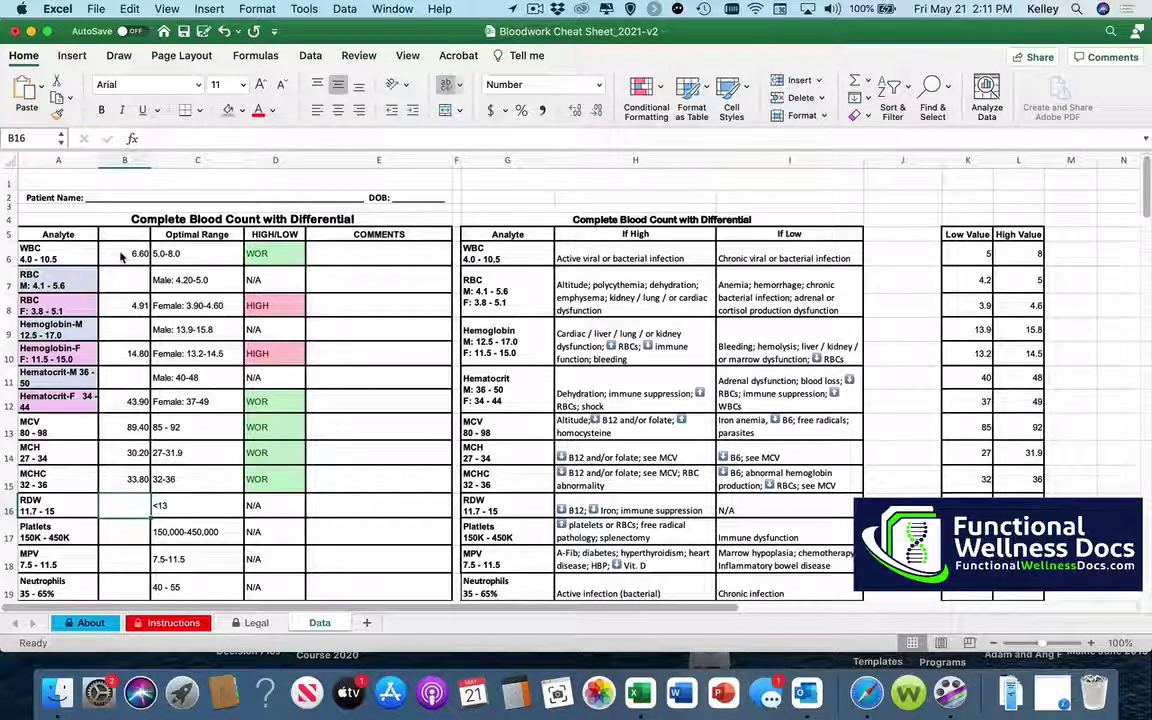
type("13")
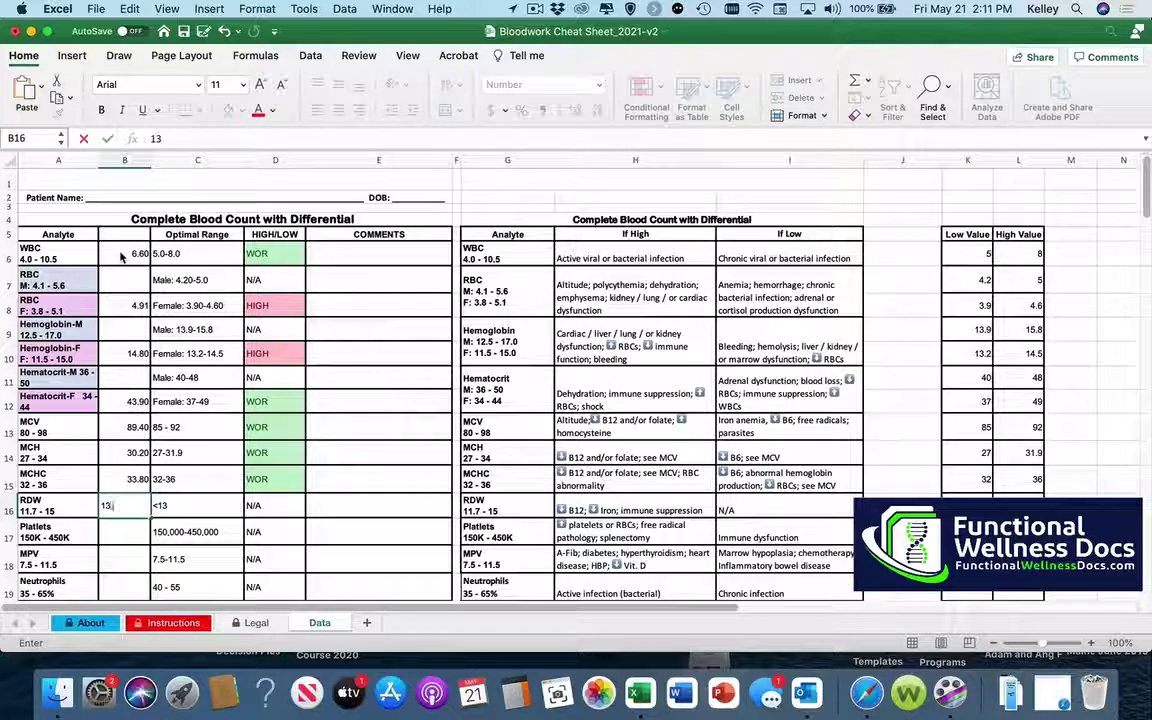
type(".4")
key("Return")
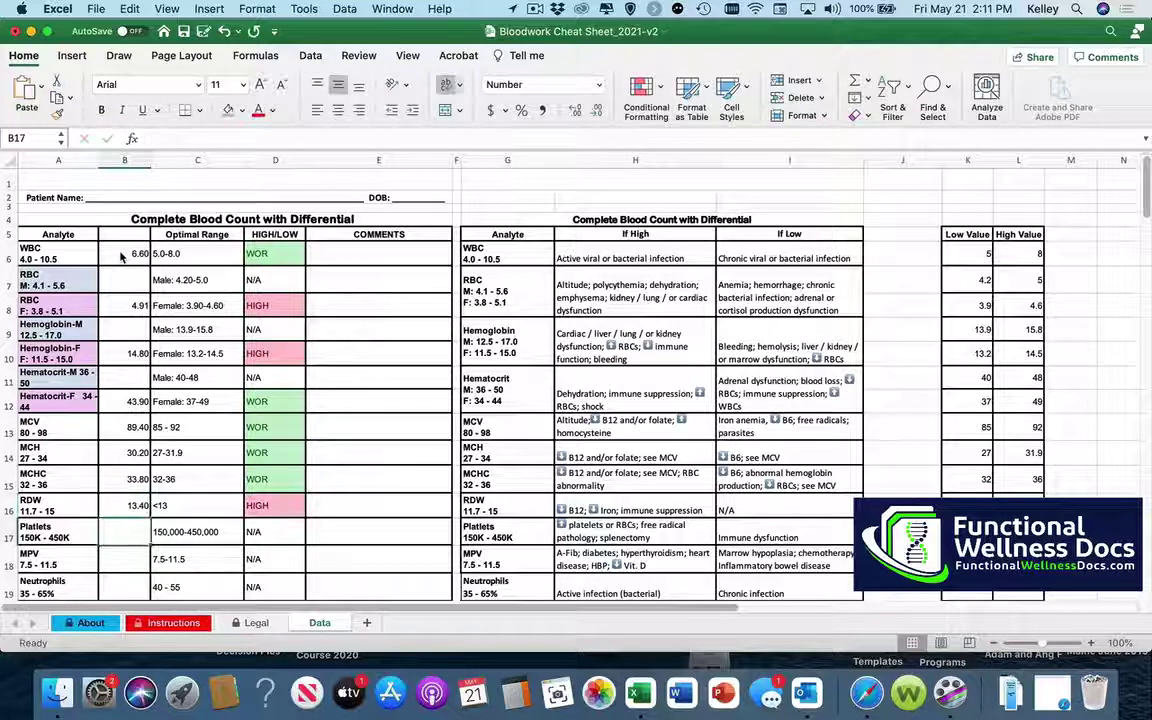
type("314")
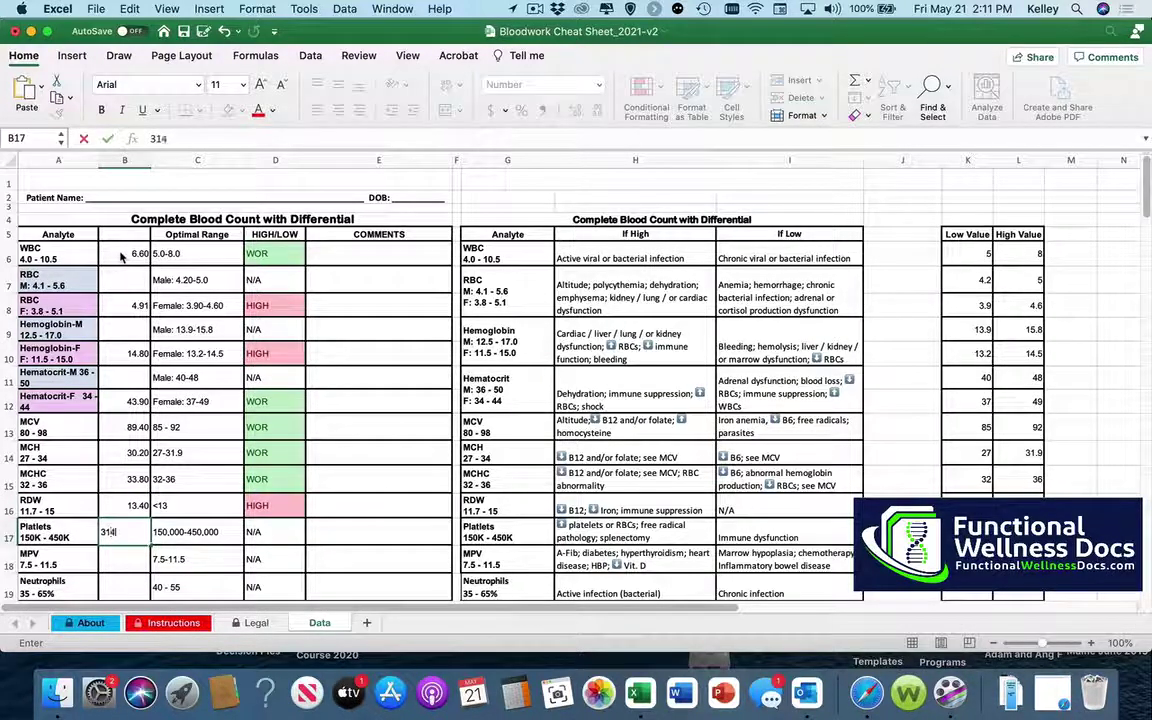
key("Return")
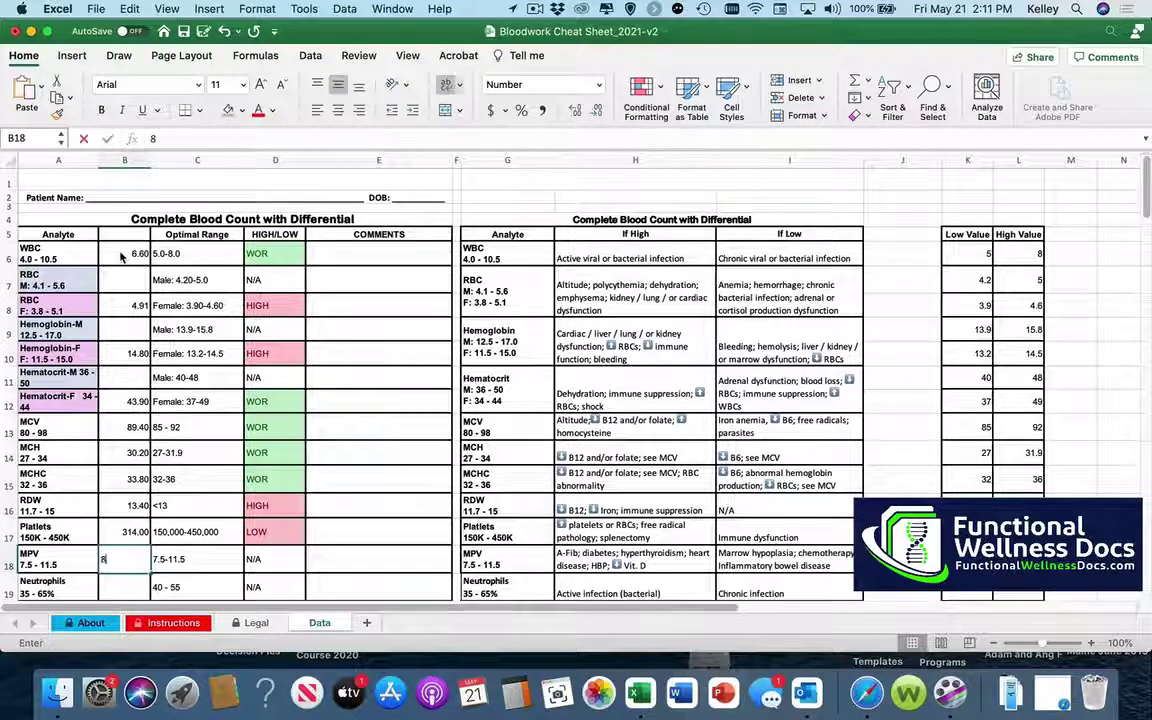
type("8.6")
key("Return")
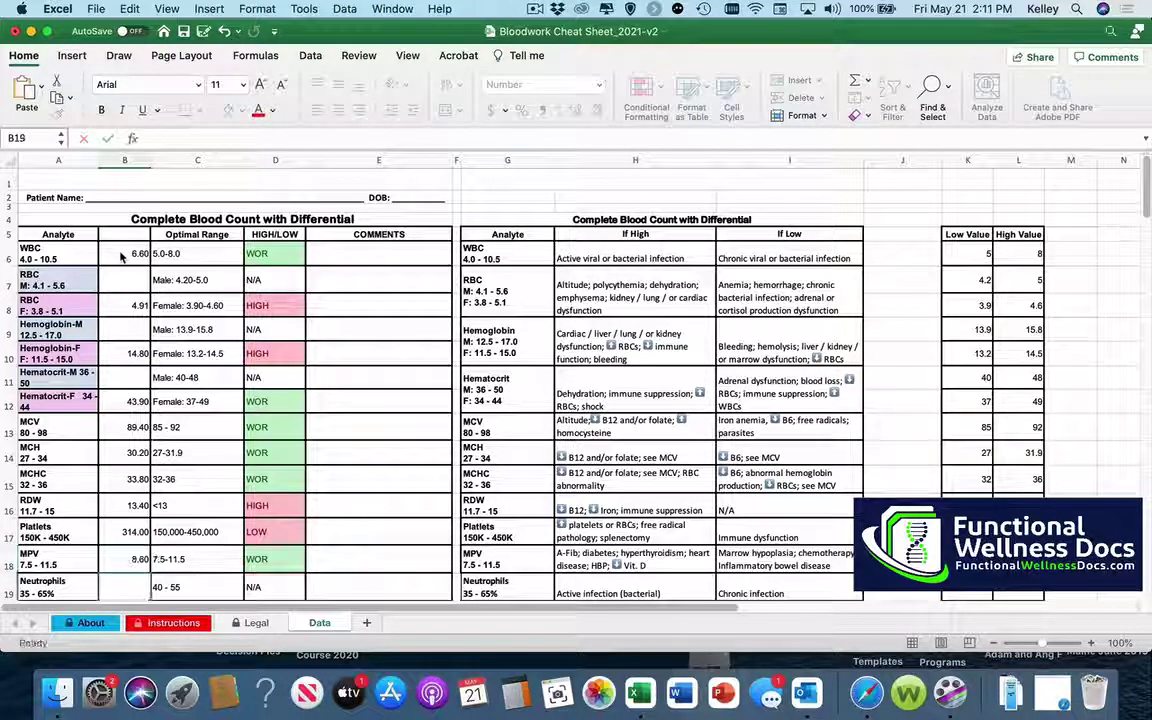
type("60")
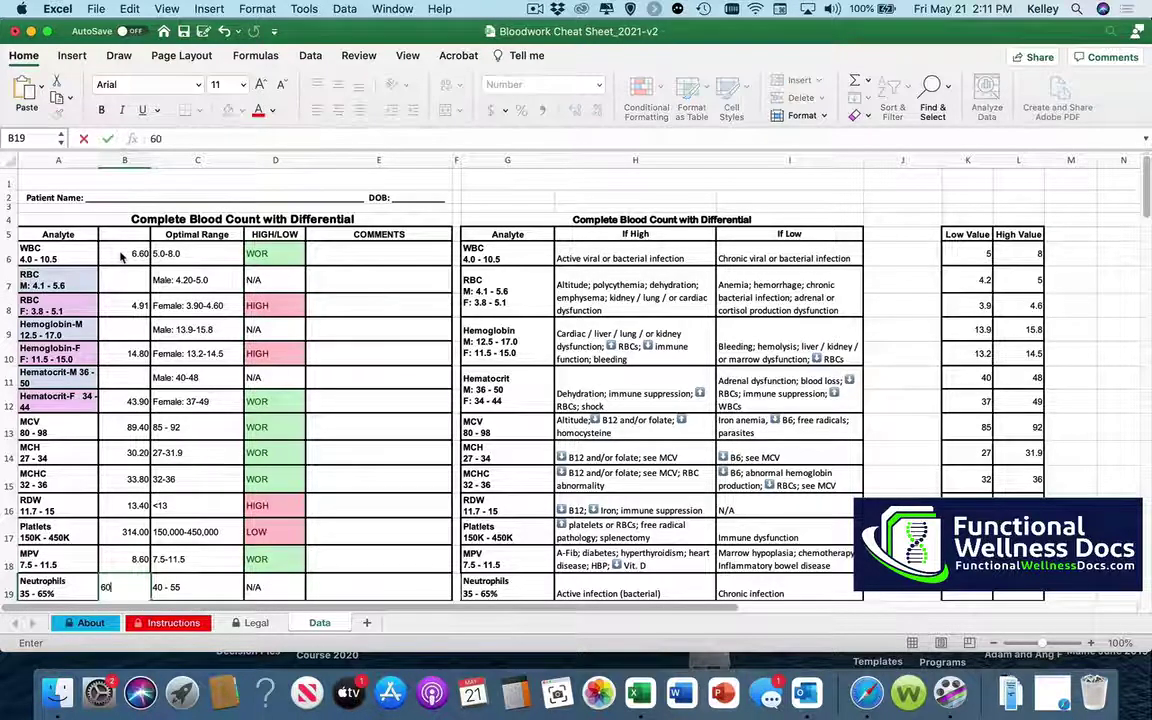
type(".1")
- Commit Neutrophils, then enter Lymphocytes 27.4, Monocytes 9.0, Eosinophils 2.6 and Basophils 0.9
key("Return")
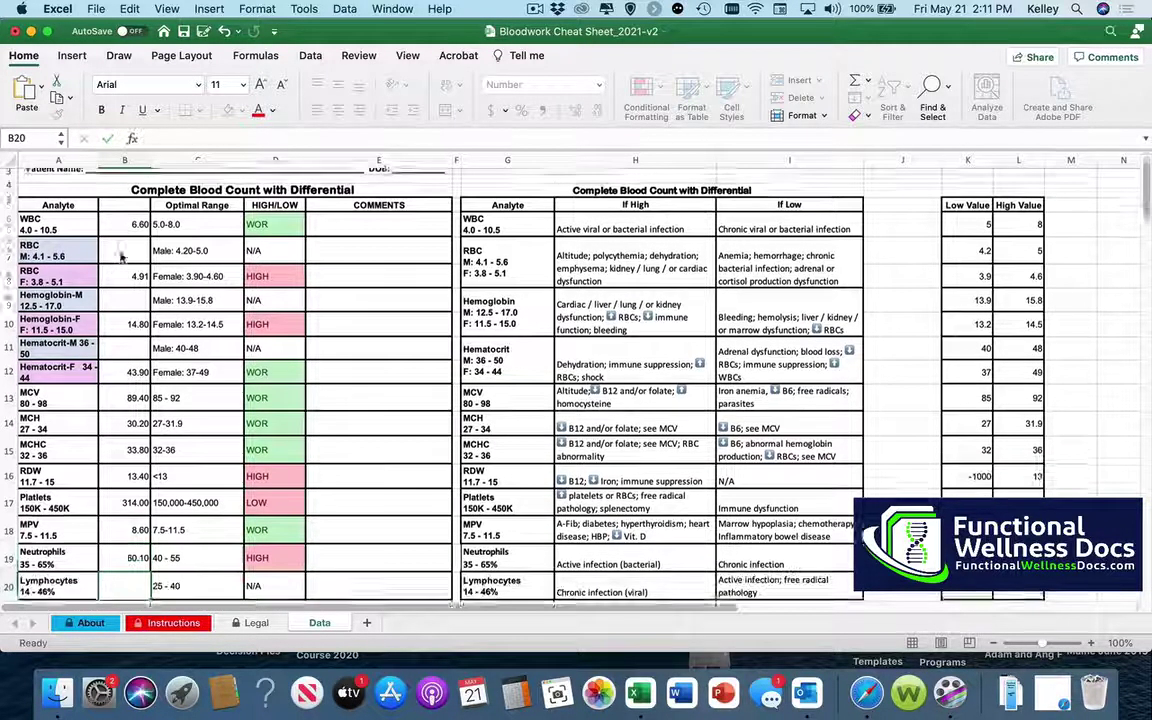
type("2")
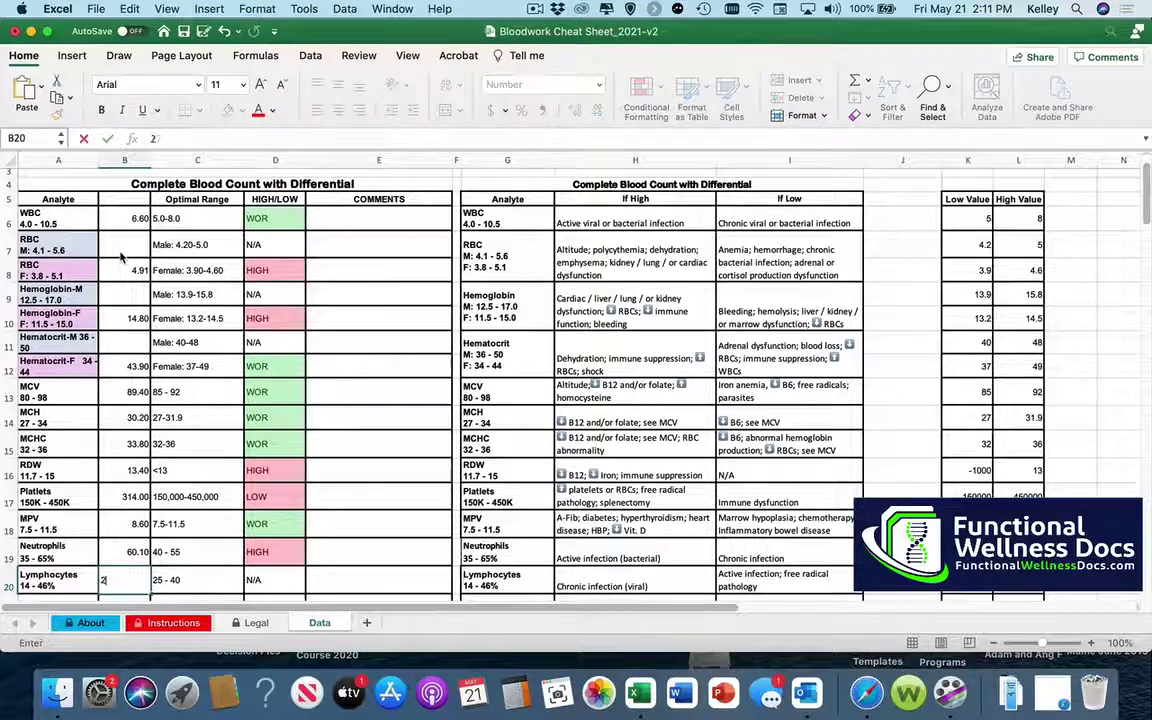
type("7.4")
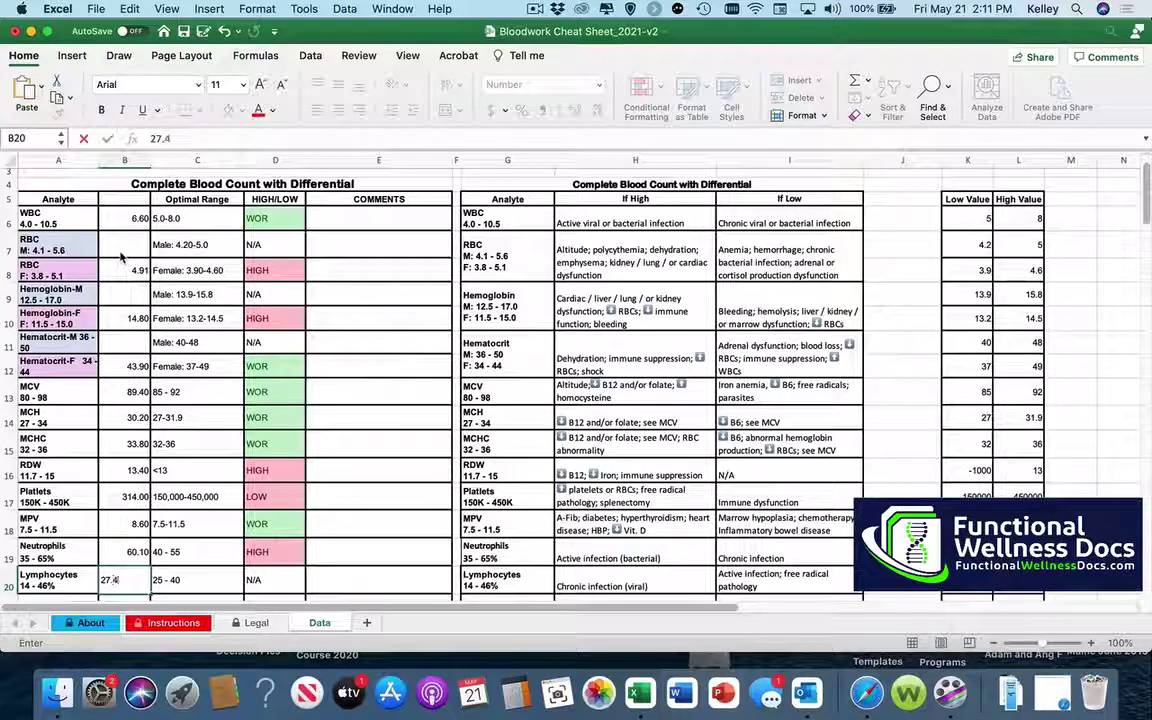
key("Return")
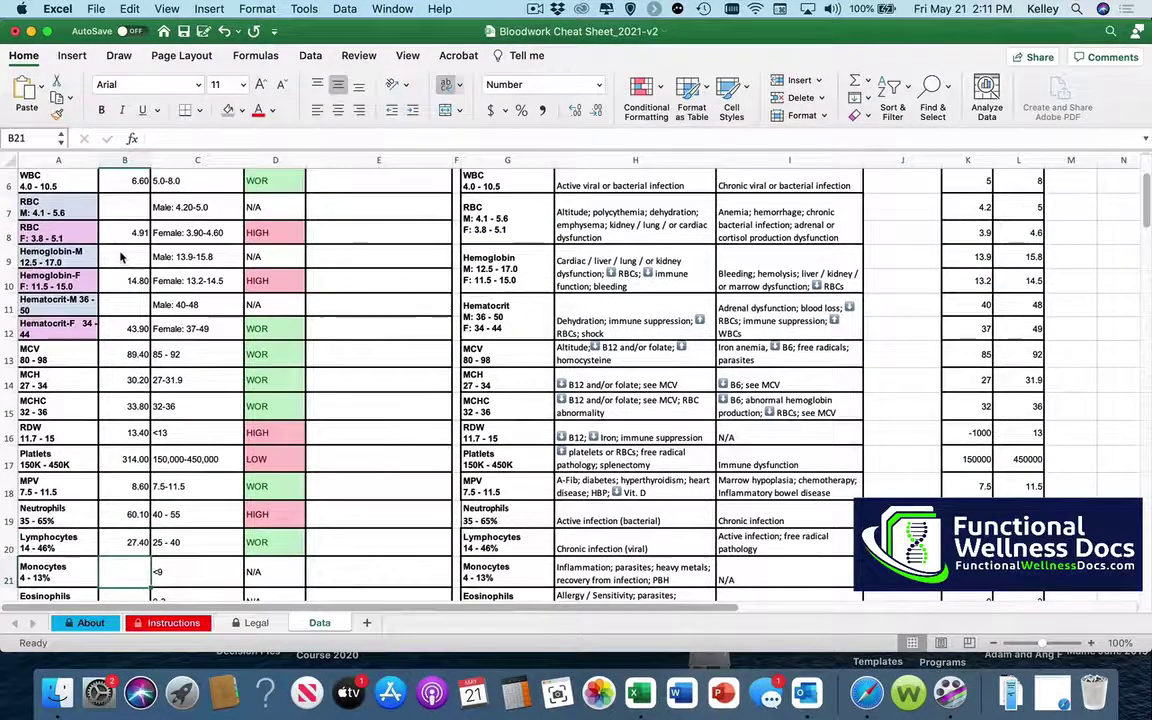
key("Down")
key("Down")
key("Down")
key("Down")
key("Down")
key("Down")
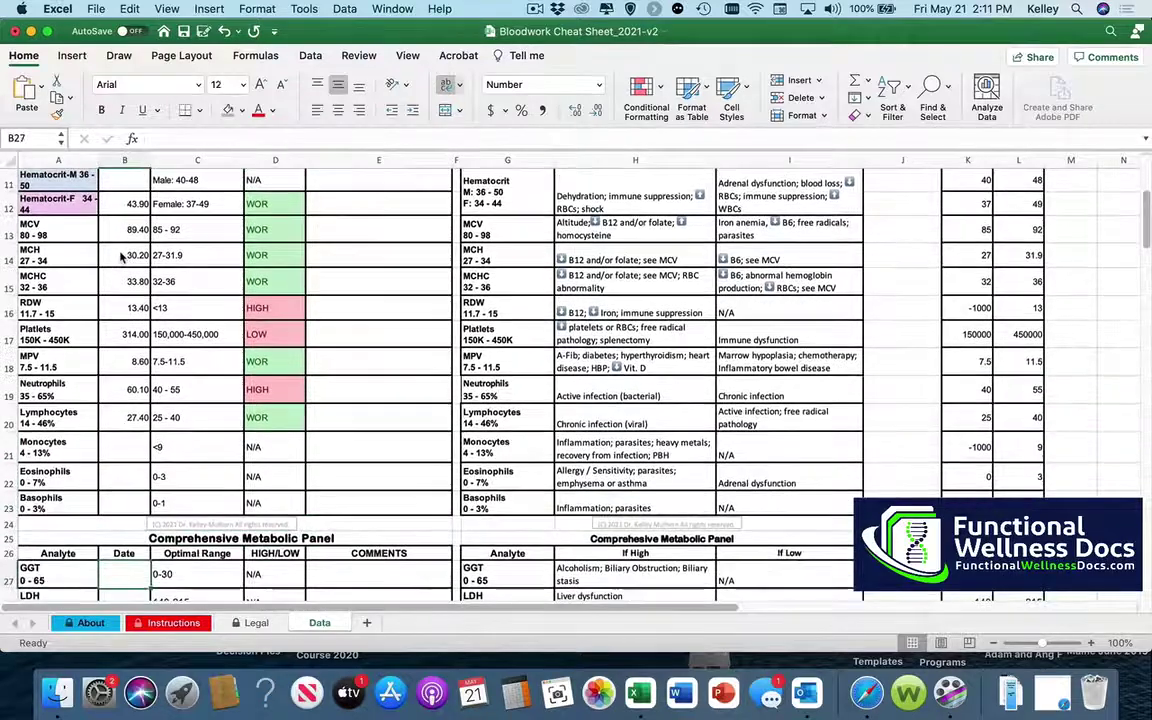
key("Down")
key("Down")
key("Up")
key("Up")
key("Up")
key("Up")
key("Up")
key("Up")
key("Up")
key("Up")
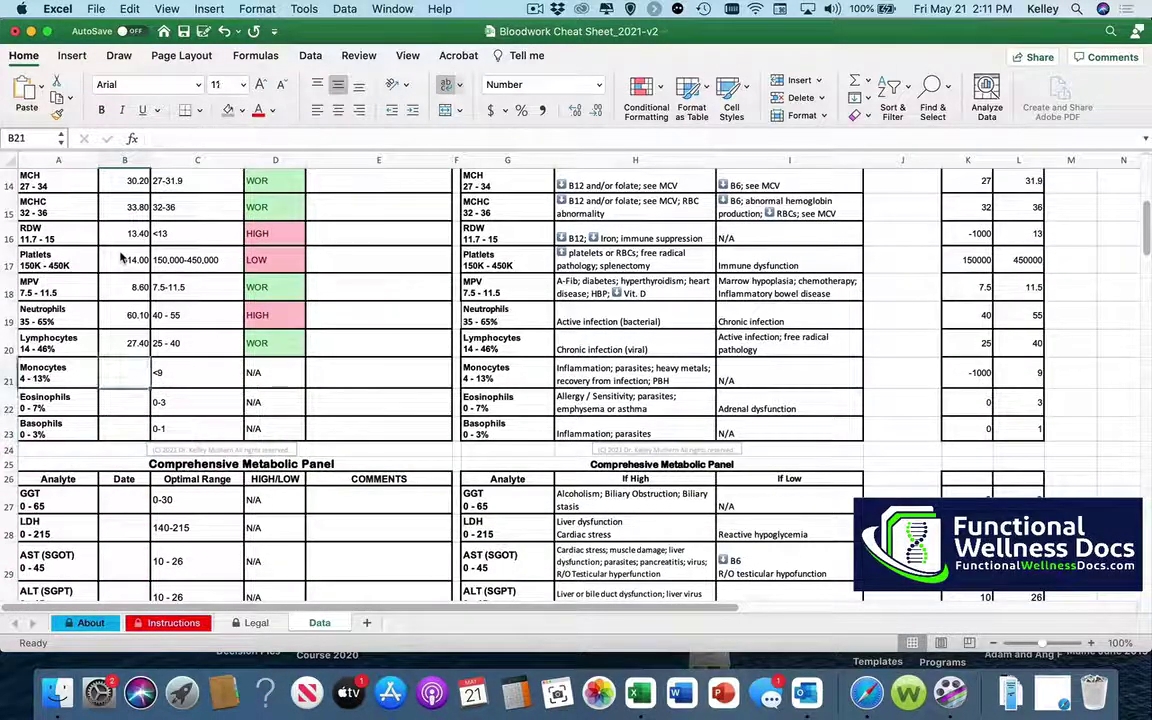
type("9.0")
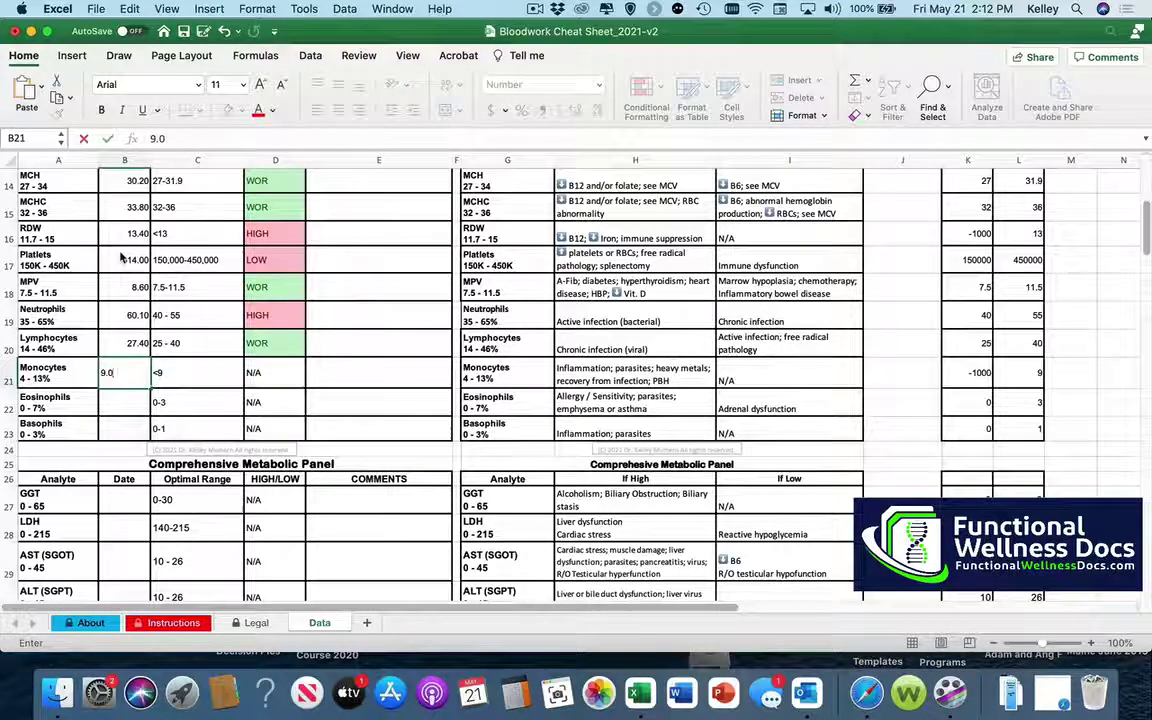
key("Return")
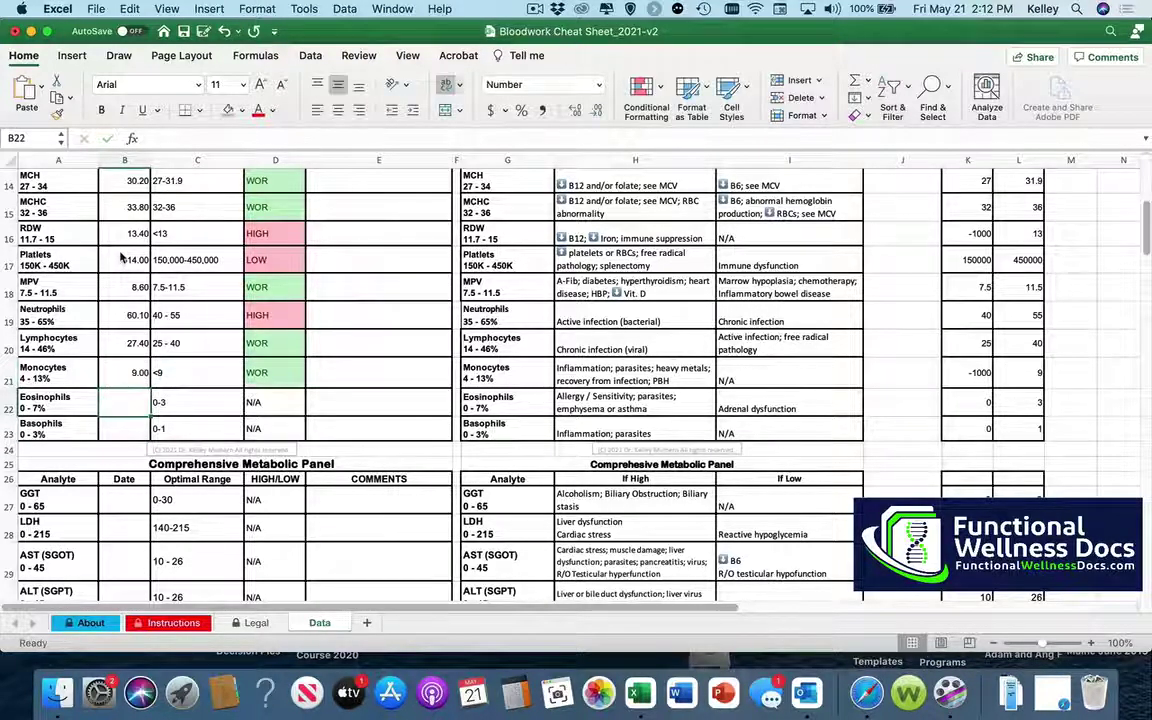
type("2.")
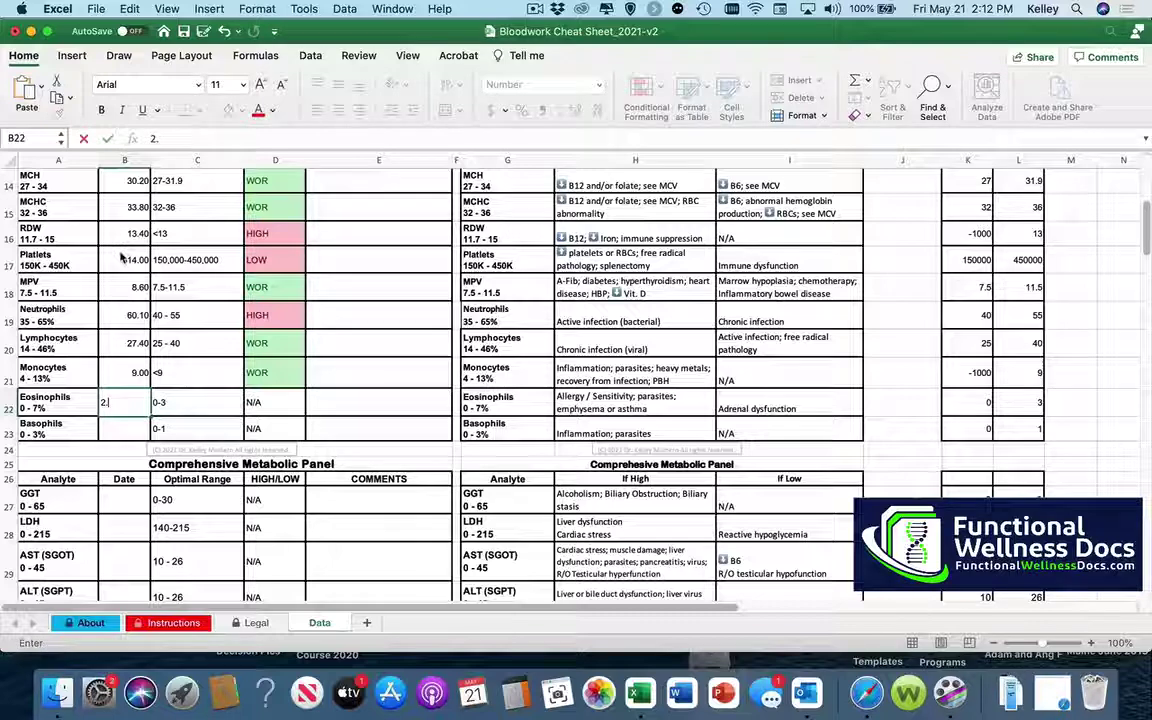
type("6")
key("Return")
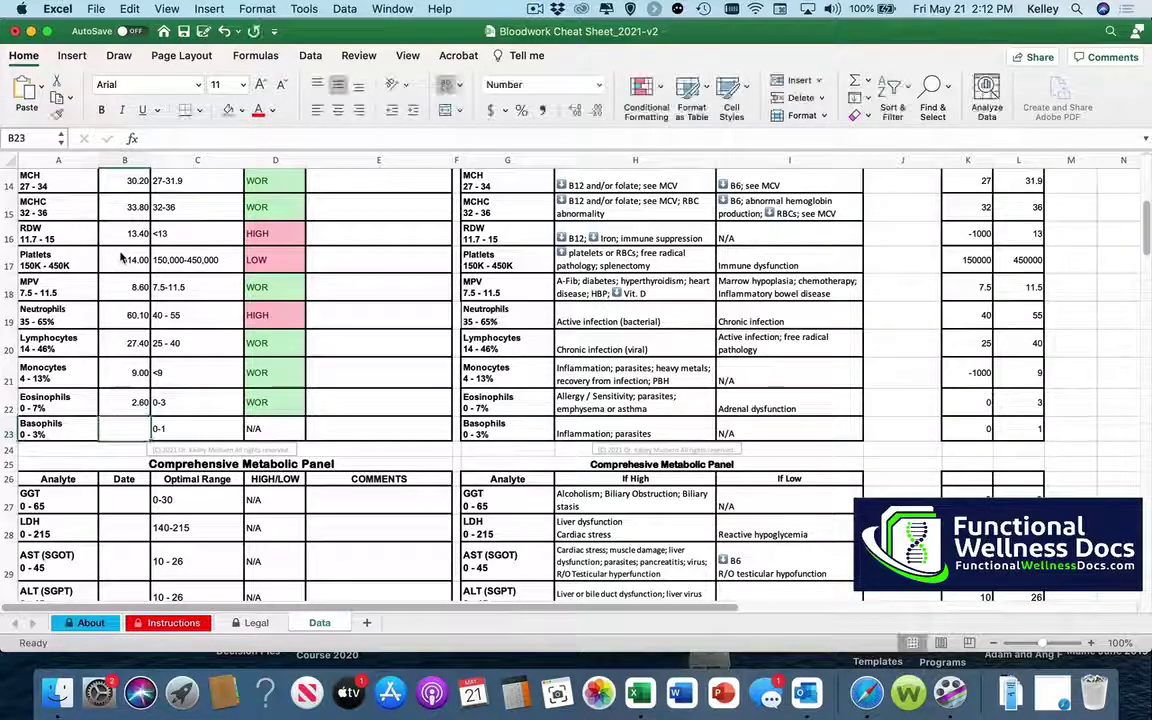
type(".9")
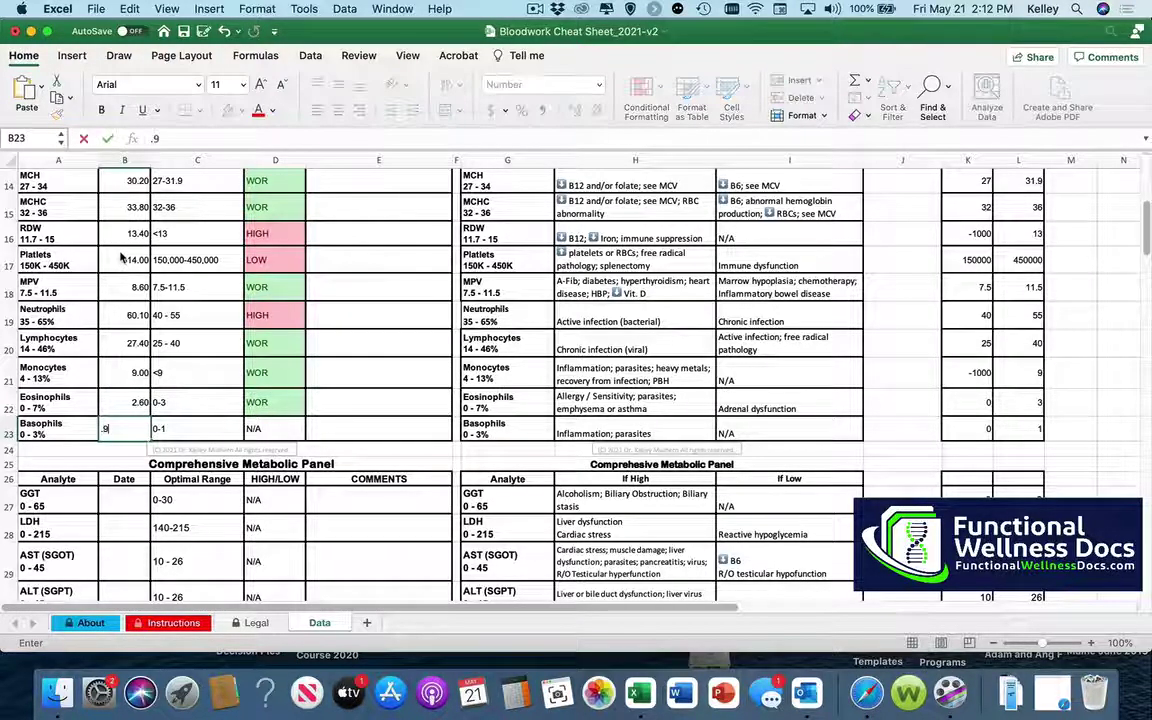
key("Return")
key("Return")
key("Return")
key("Return")
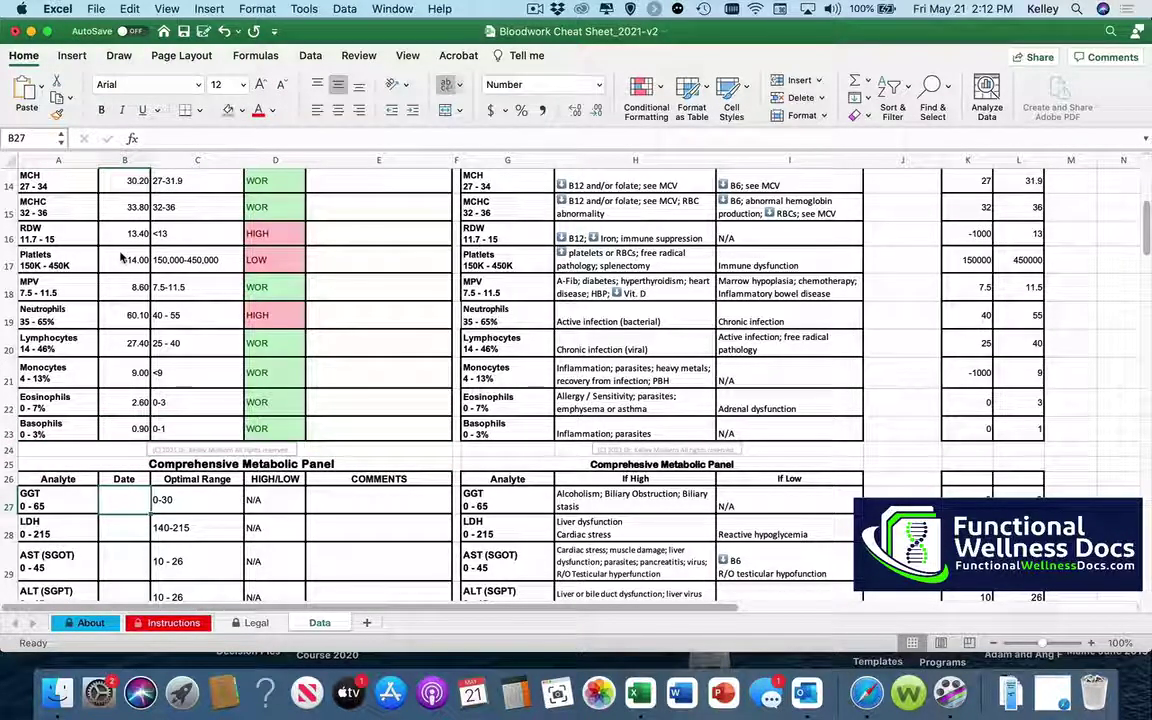
- Enter AST 15, ALT 28, Alk Phos 89, Bilirubin 0.5, Total Protein 6.8, Albumin 3.7, Globulin 3.1
key("Down")
key("Down")
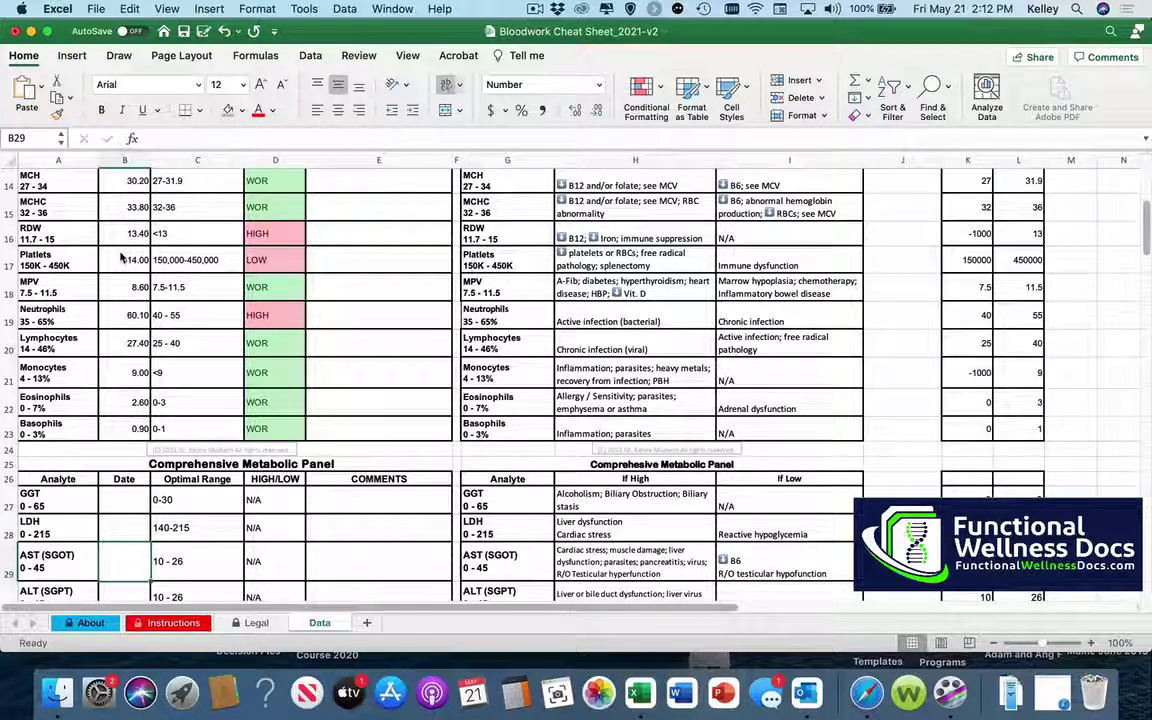
type("15")
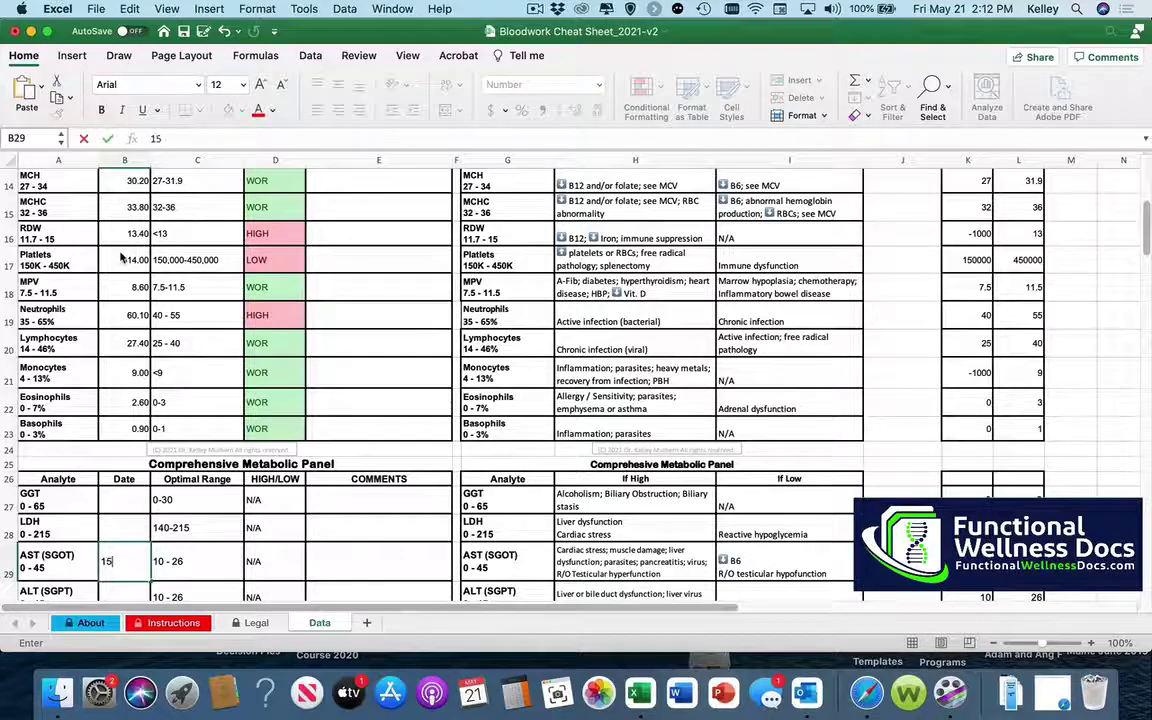
key("Return")
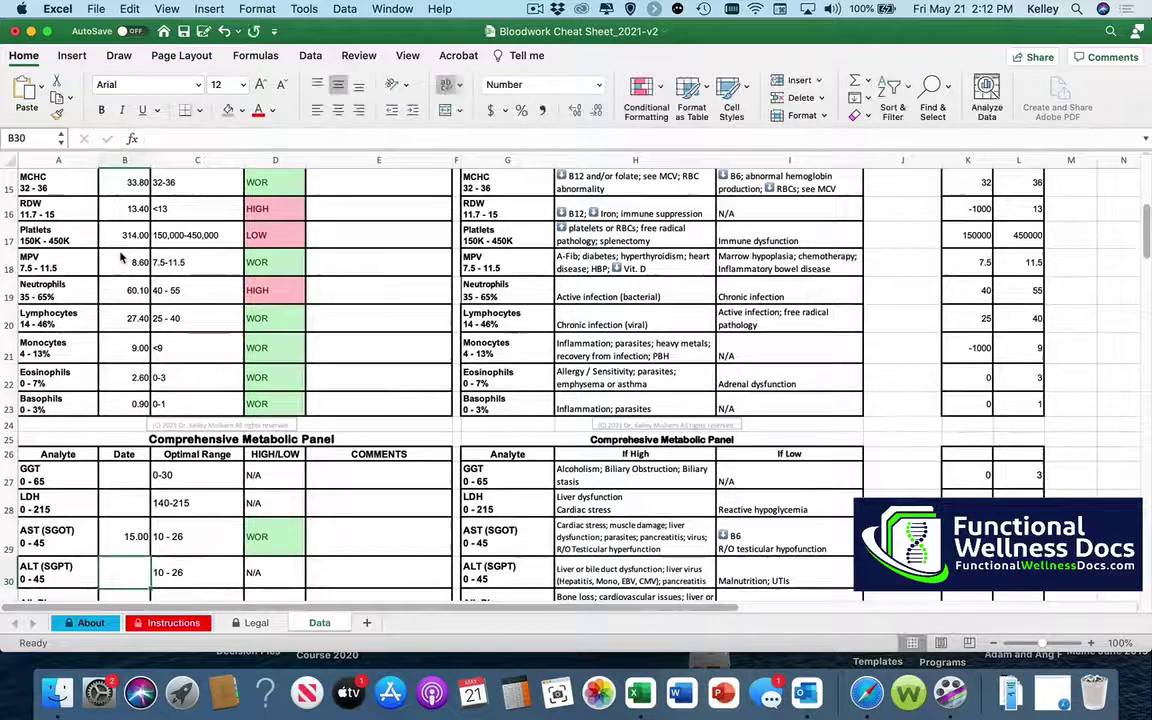
type("28")
key("Return")
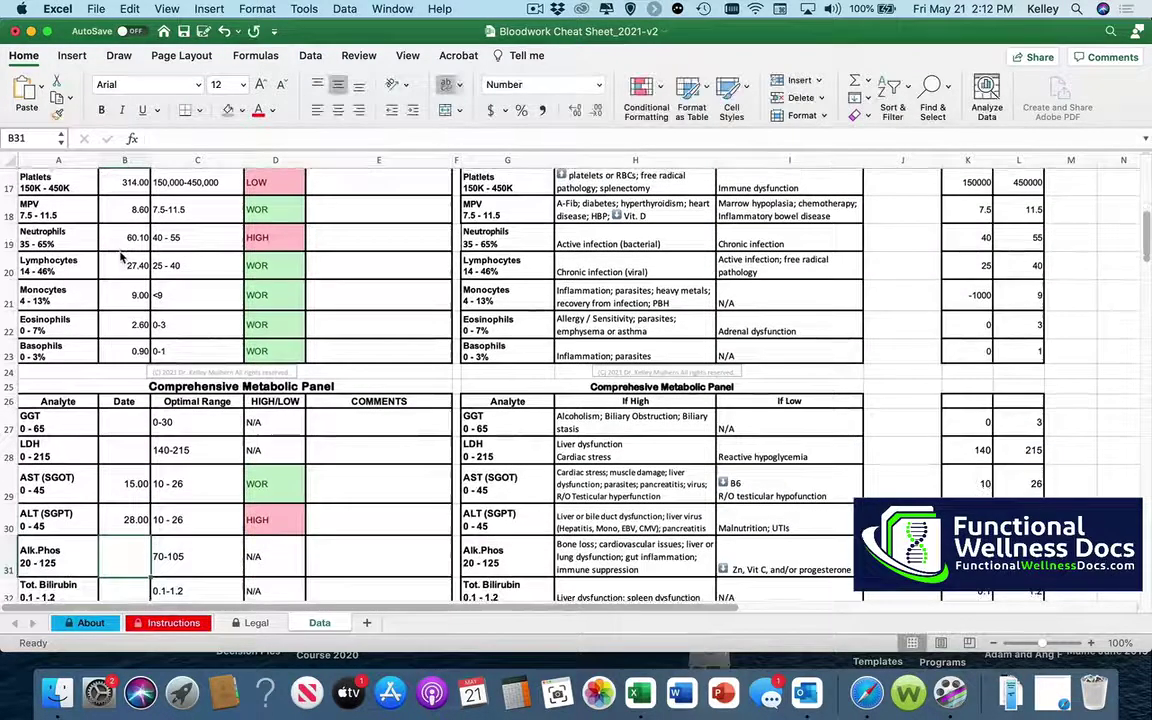
type("89")
key("Return")
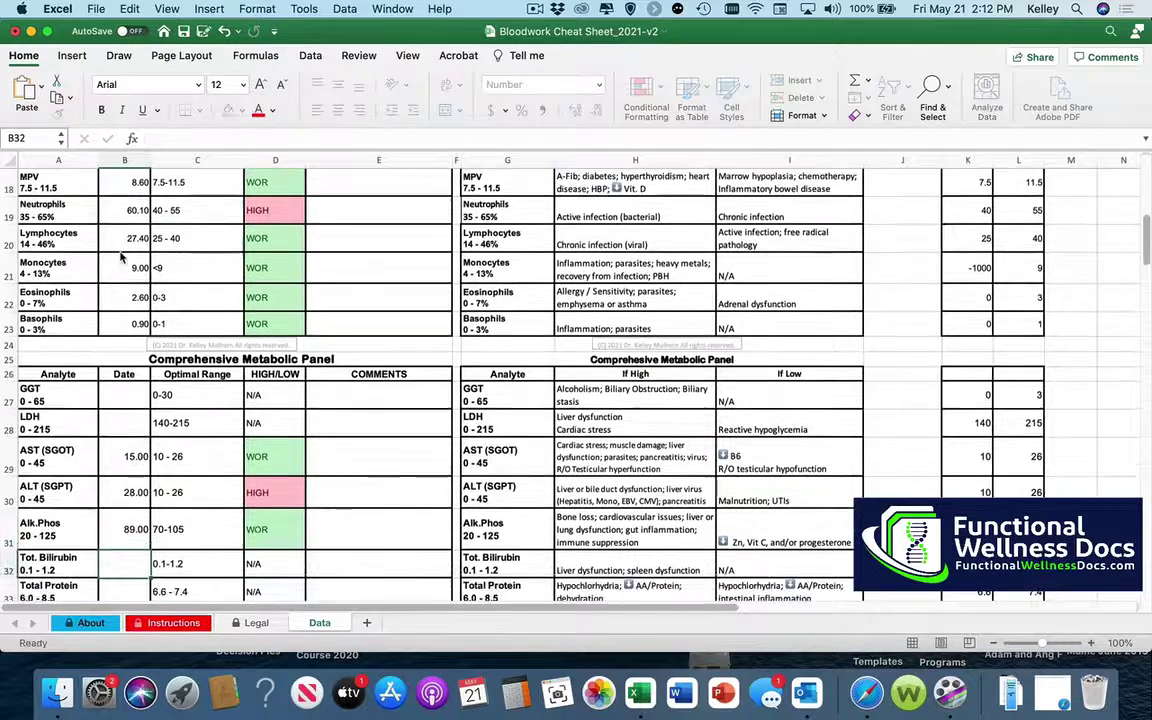
type(".5")
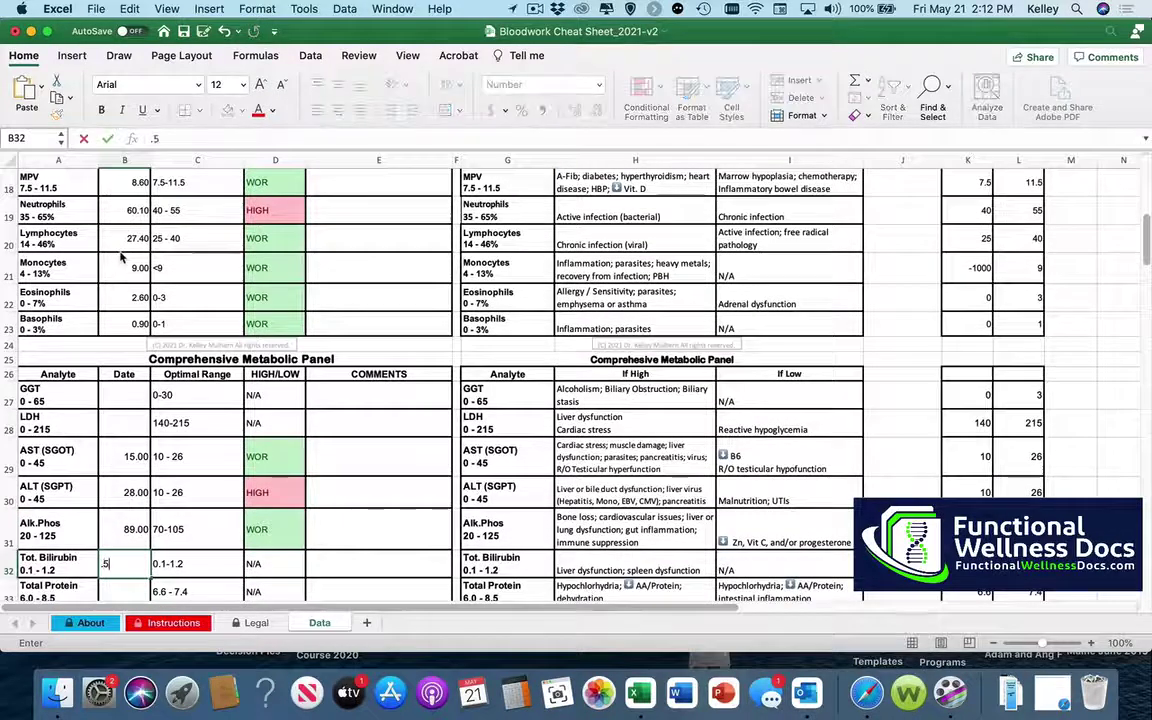
key("Return")
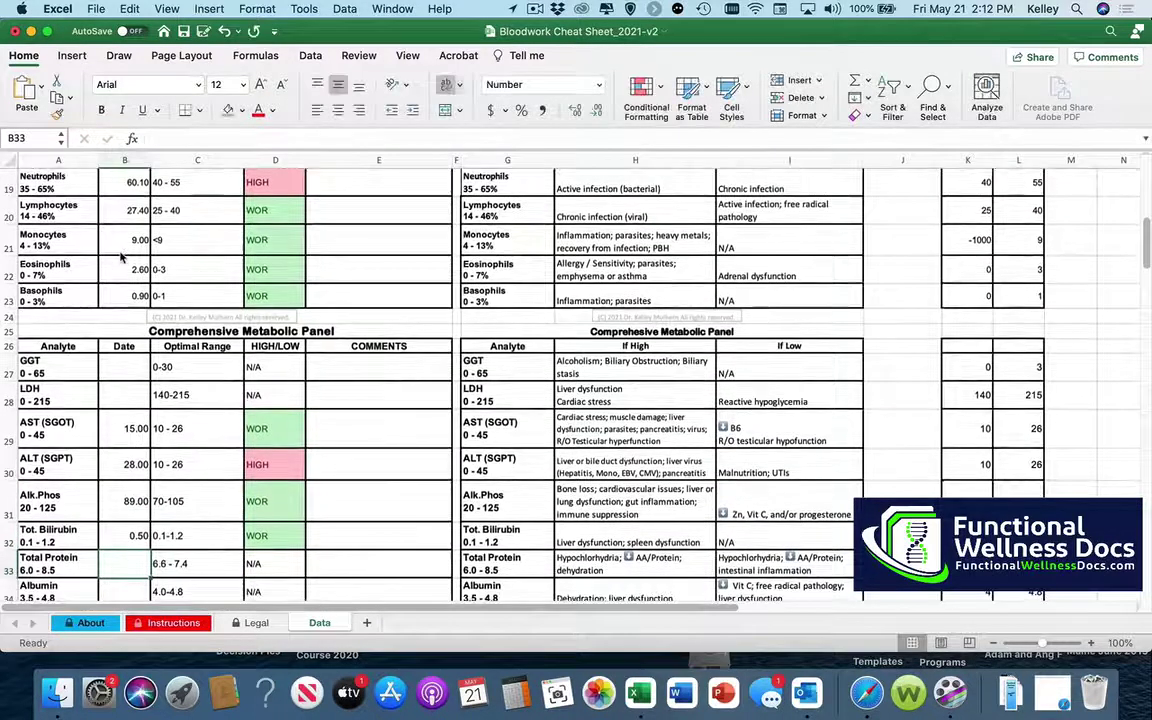
type("6.8")
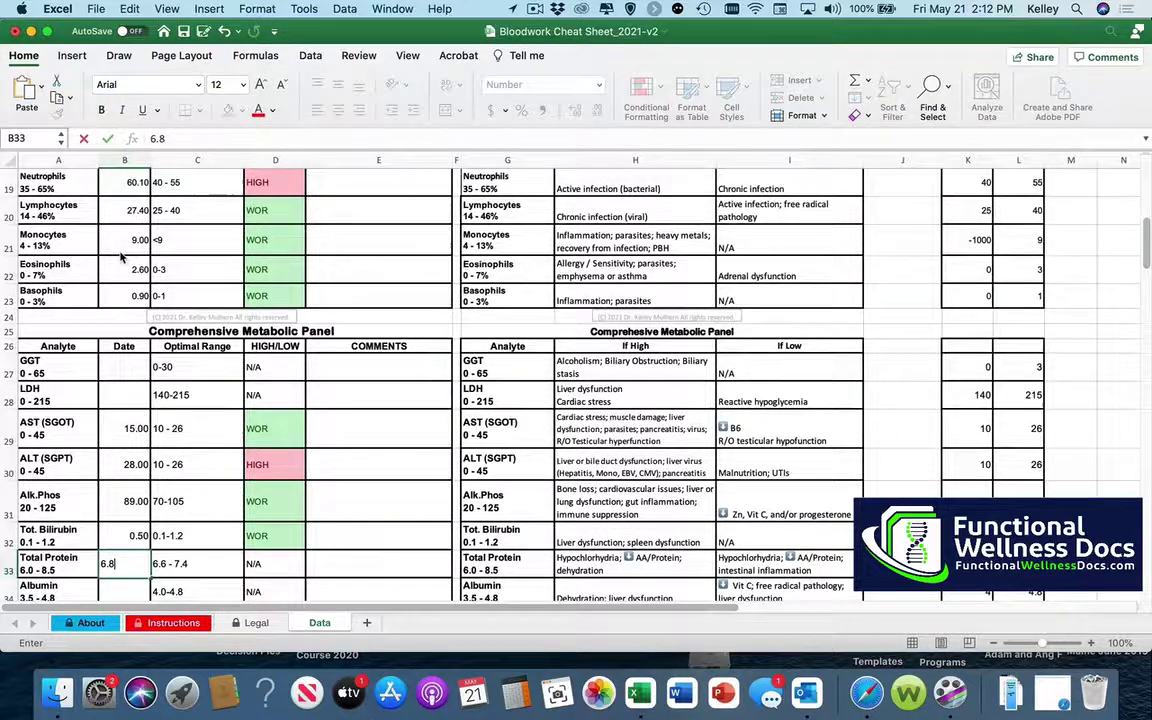
key("Return")
type("3")
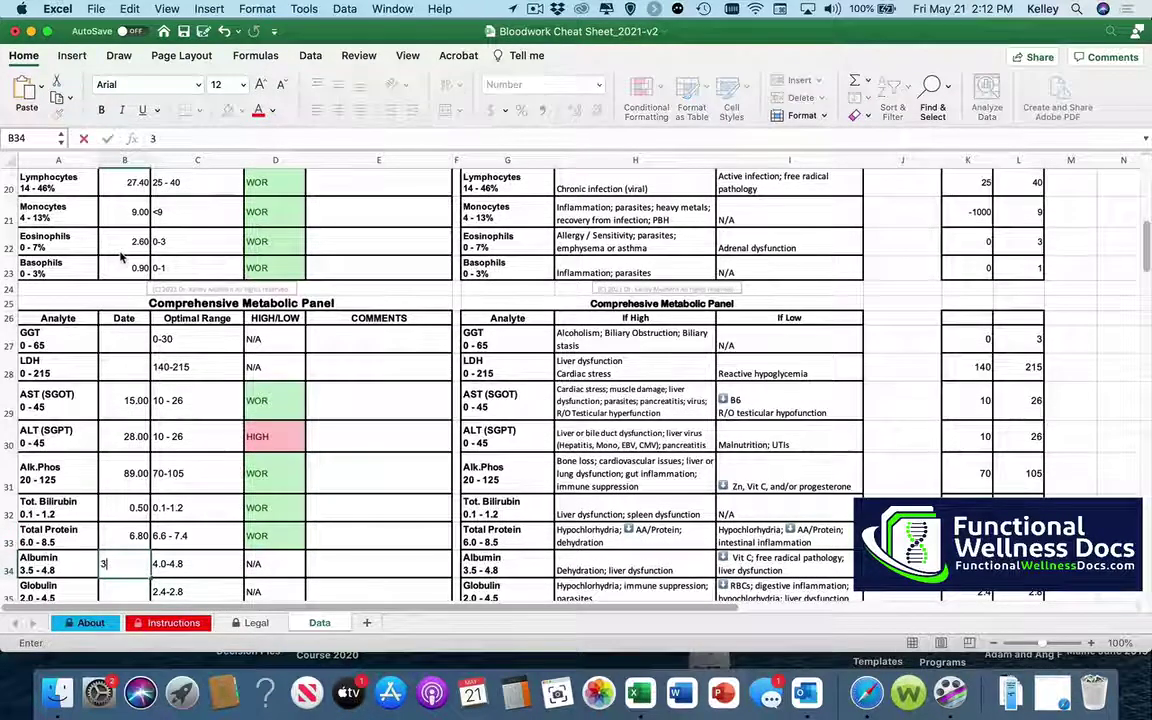
type(".7")
key("Return")
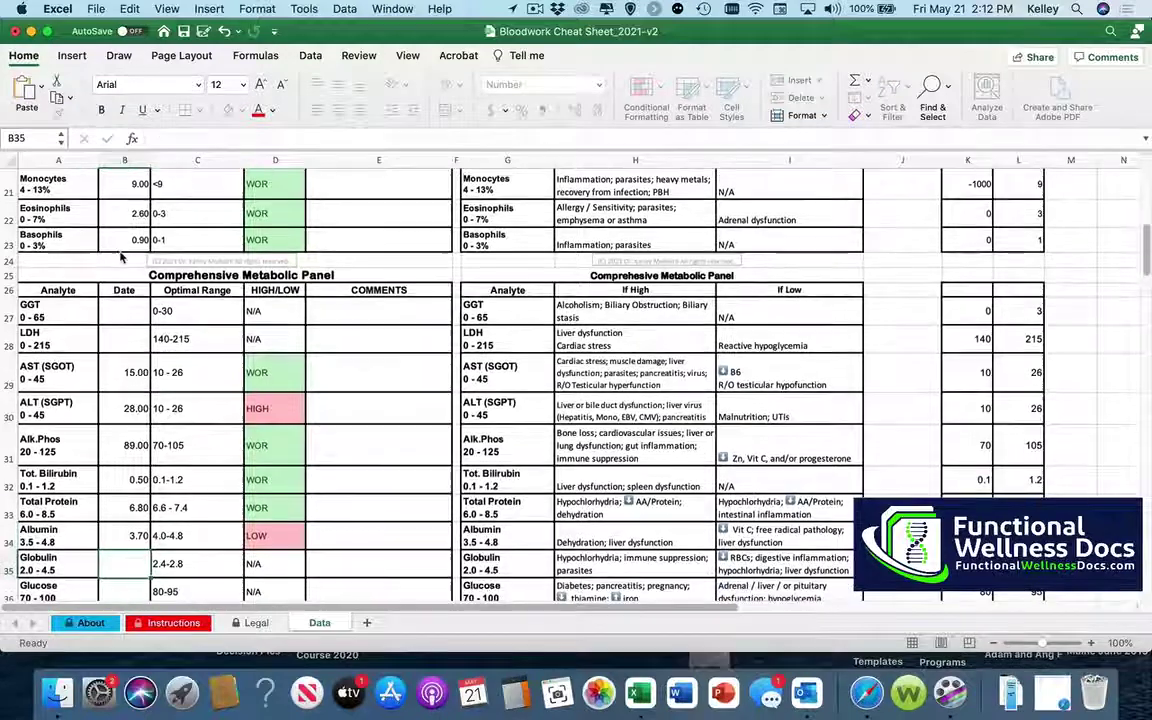
type("3.1")
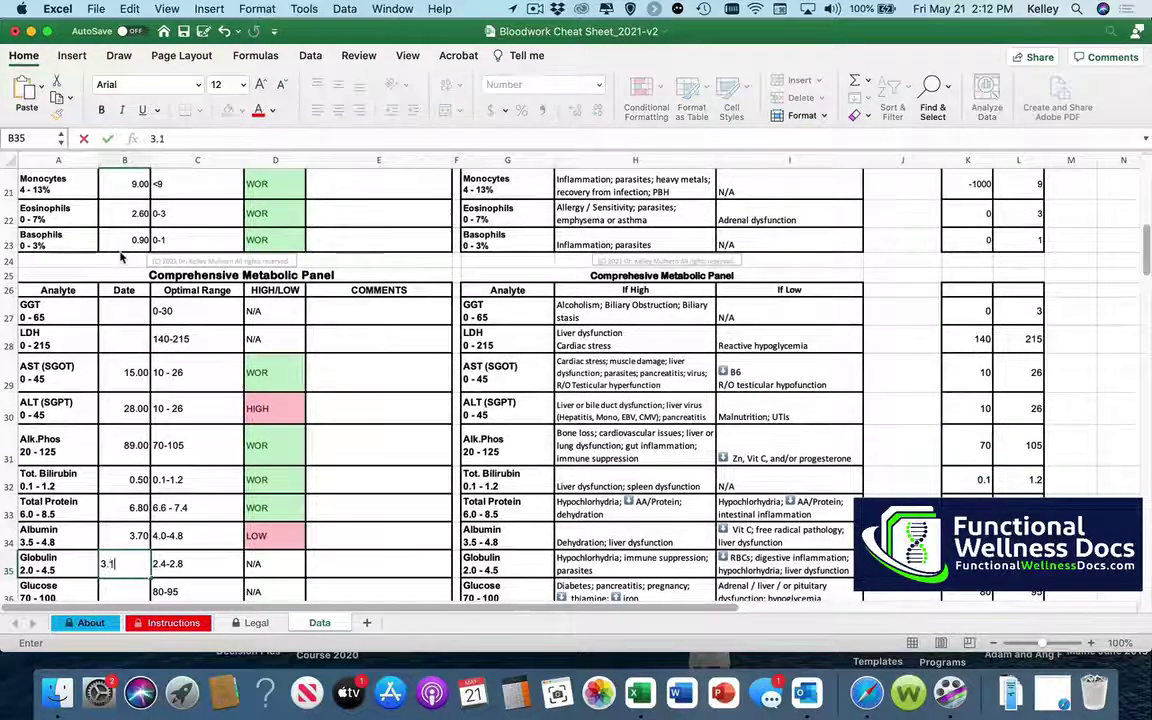
key("Return")
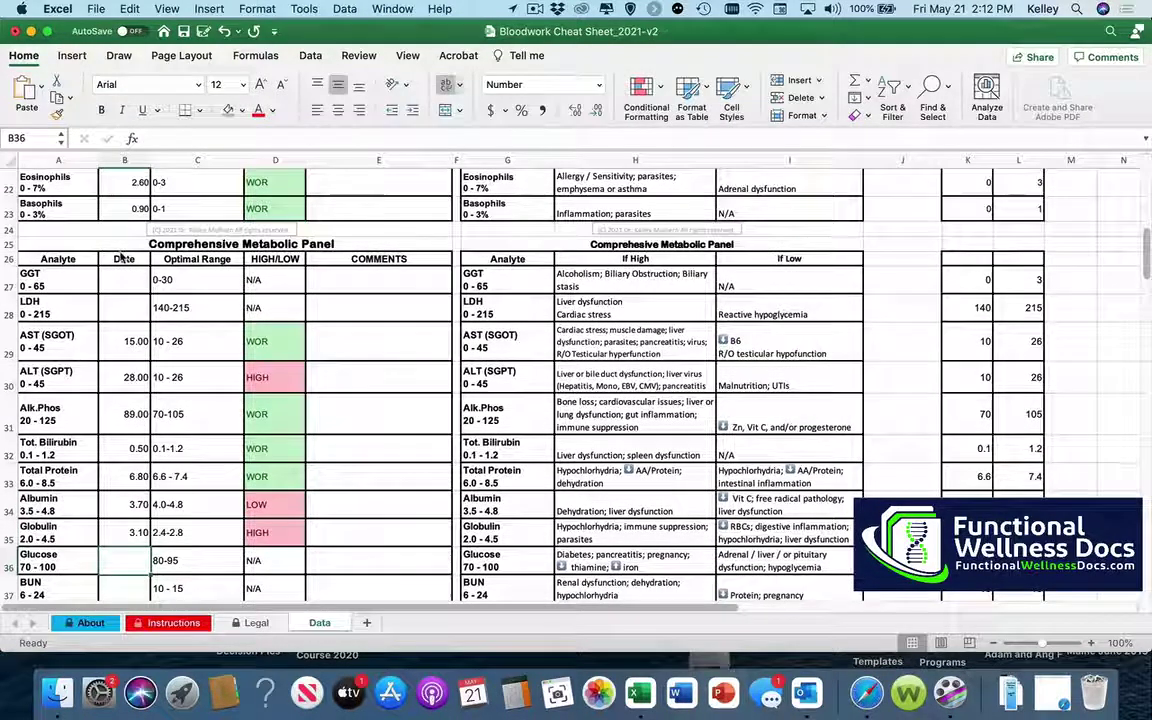
- Enter Glucose 95, BUN 11, Creatinine 0.46, BU/Cr Ratio 24, Uric Acid-F 9.7 and Calcium 4.3
type("95")
key("Return")
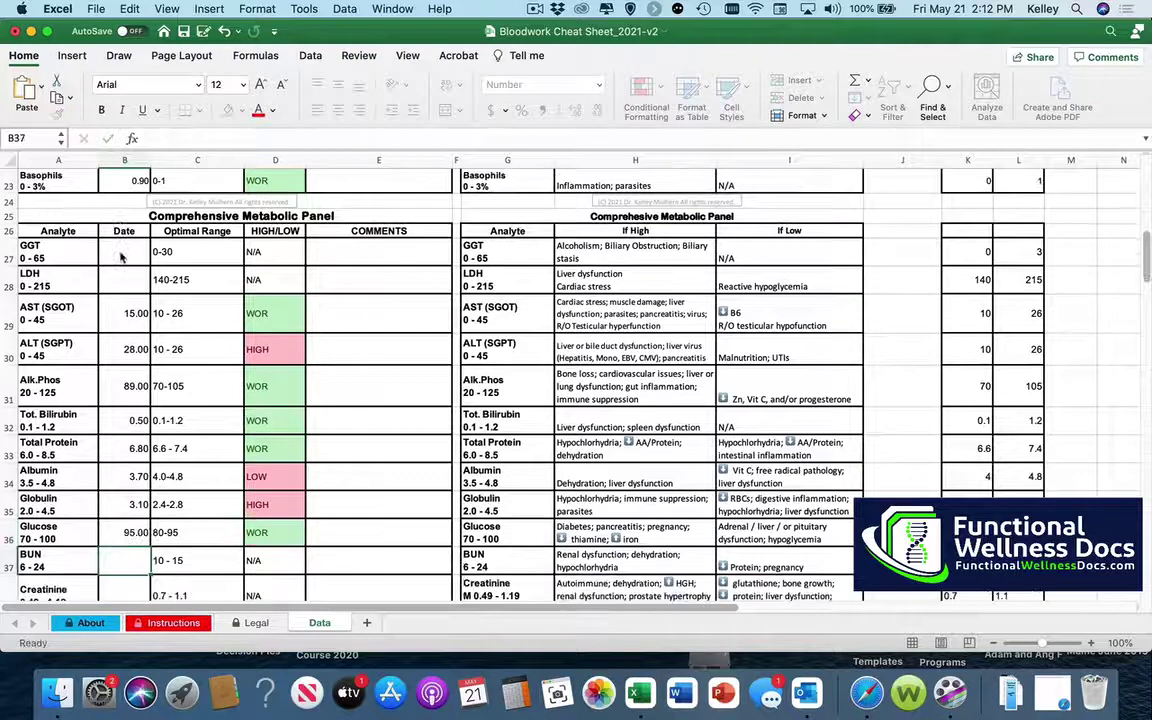
type("11")
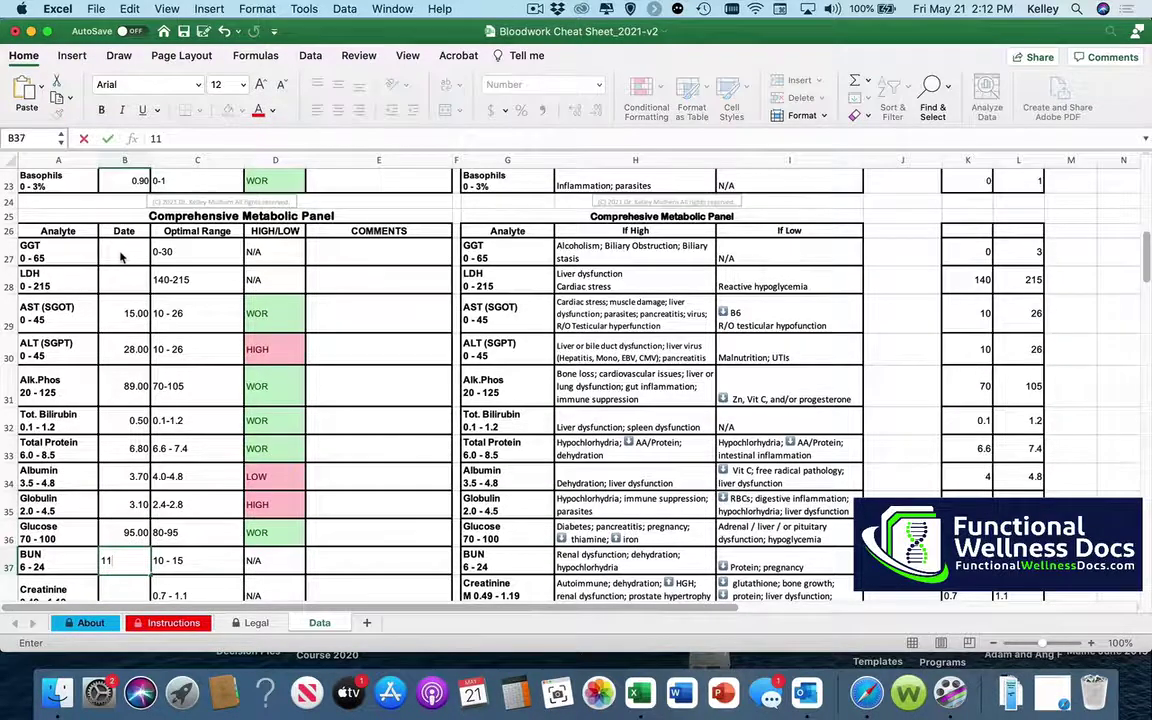
key("Return")
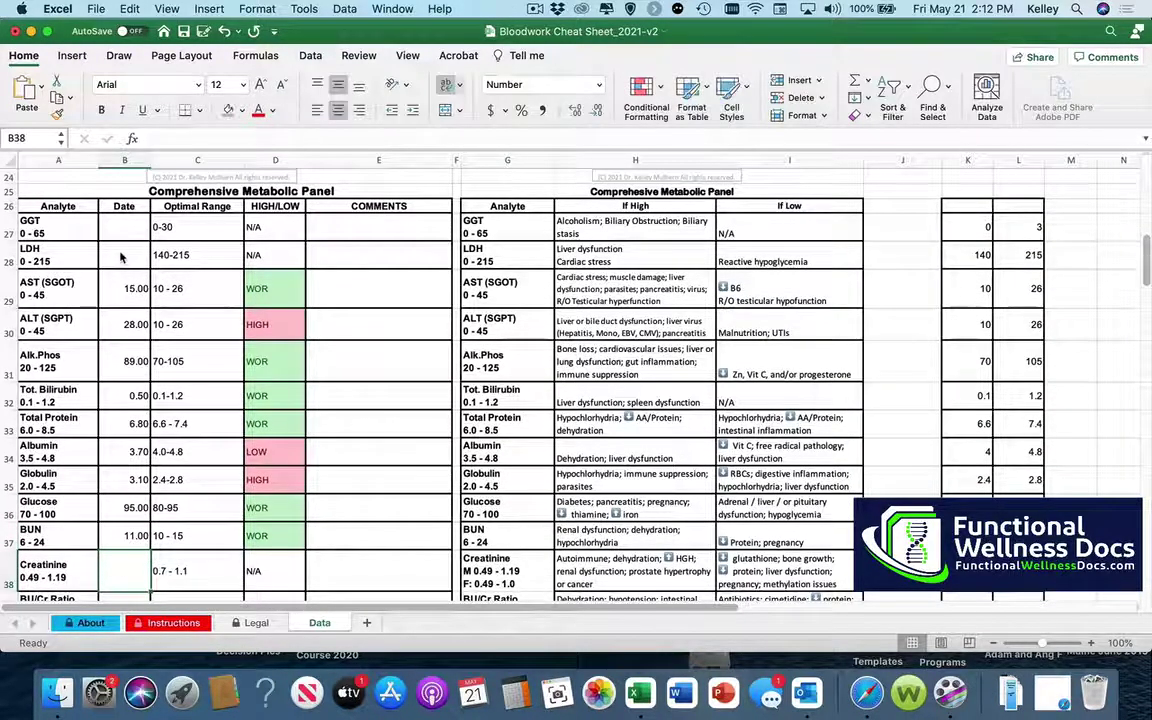
type(".46")
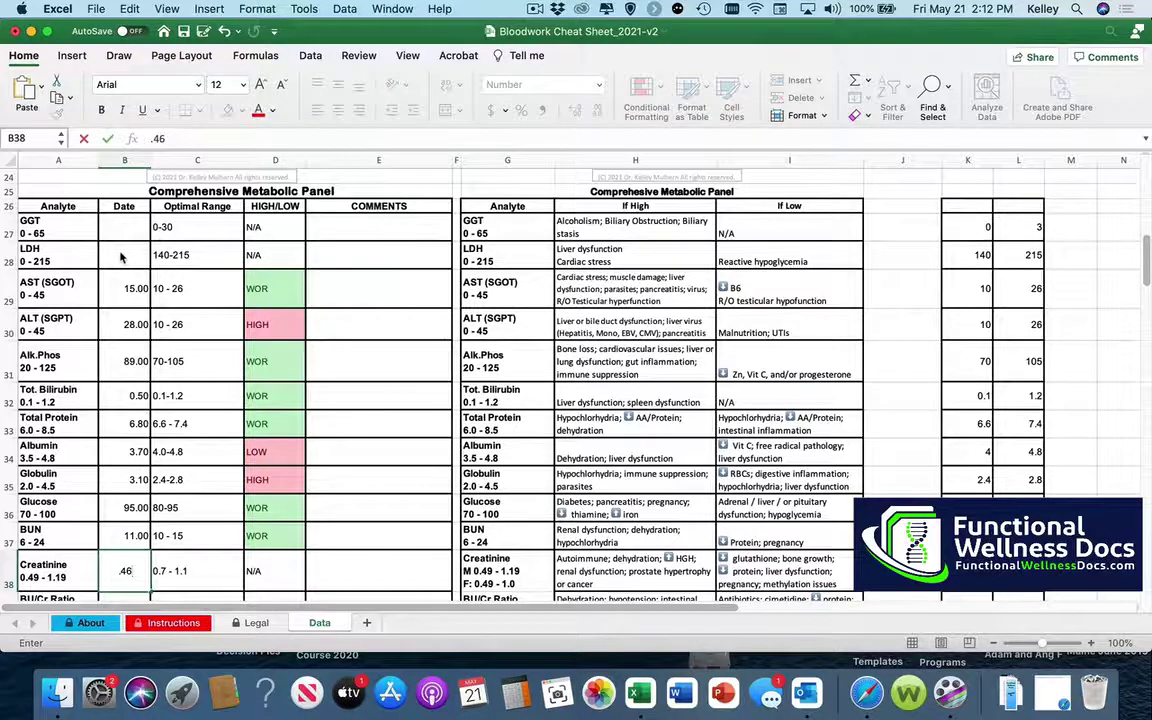
key("Return")
type("24")
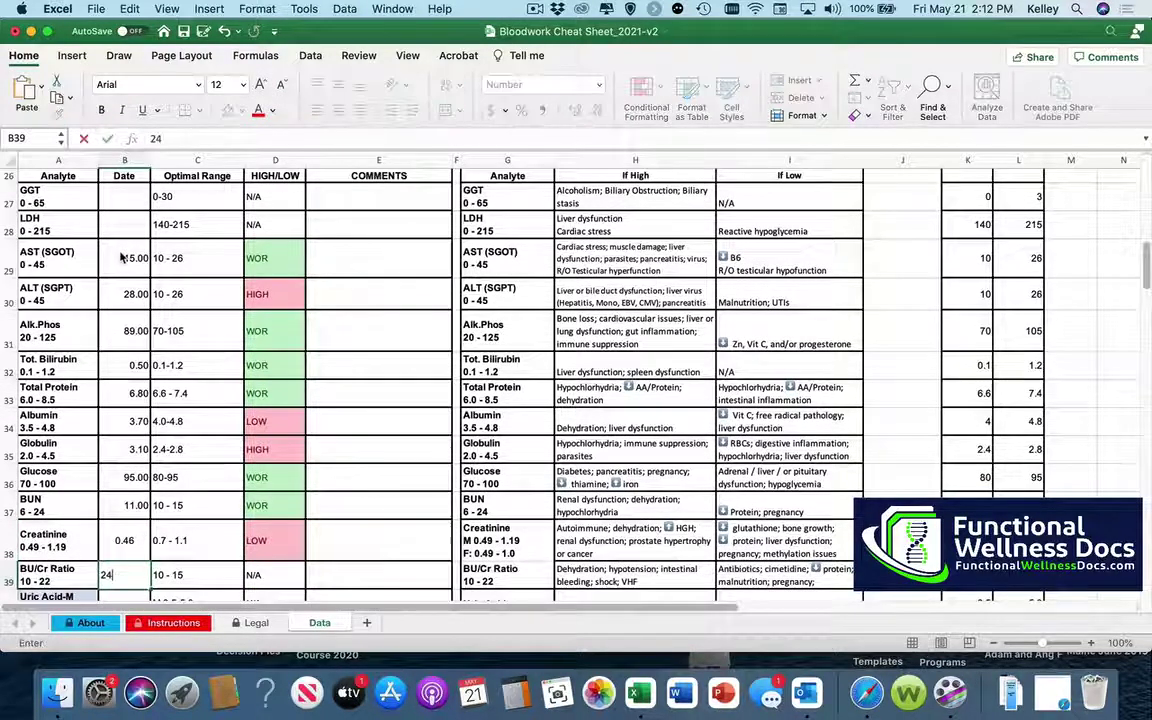
key("Return")
key("Return")
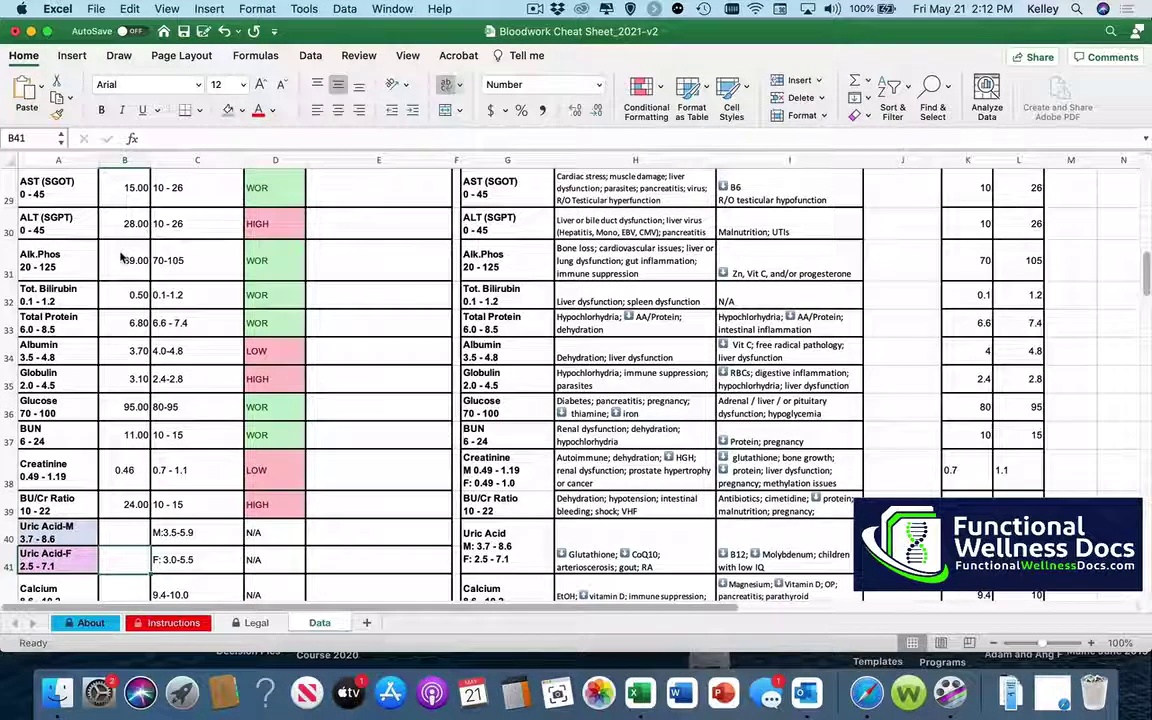
type("9")
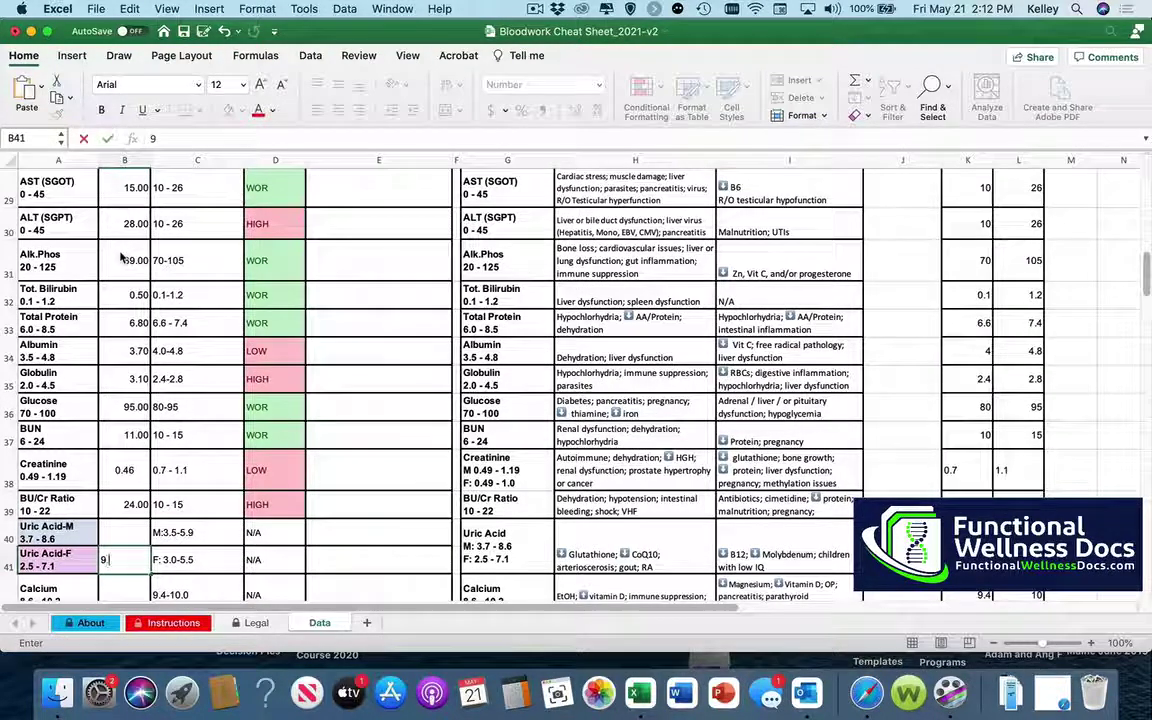
type(".7")
key("Return")
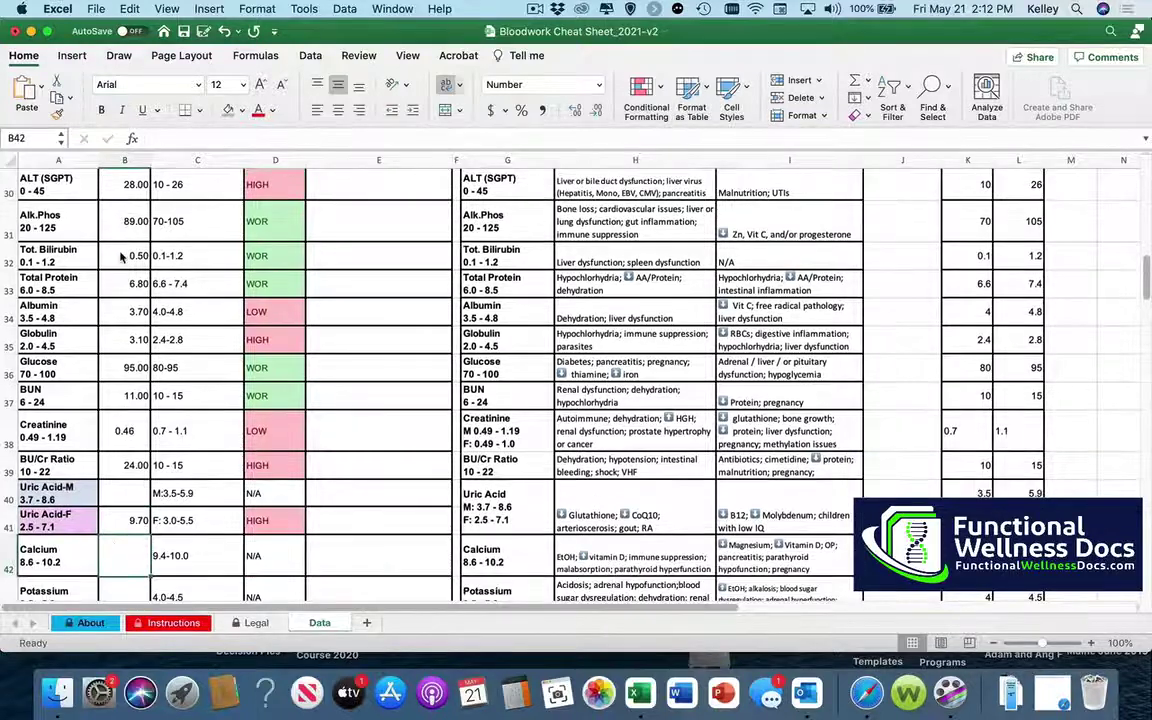
type("4.3")
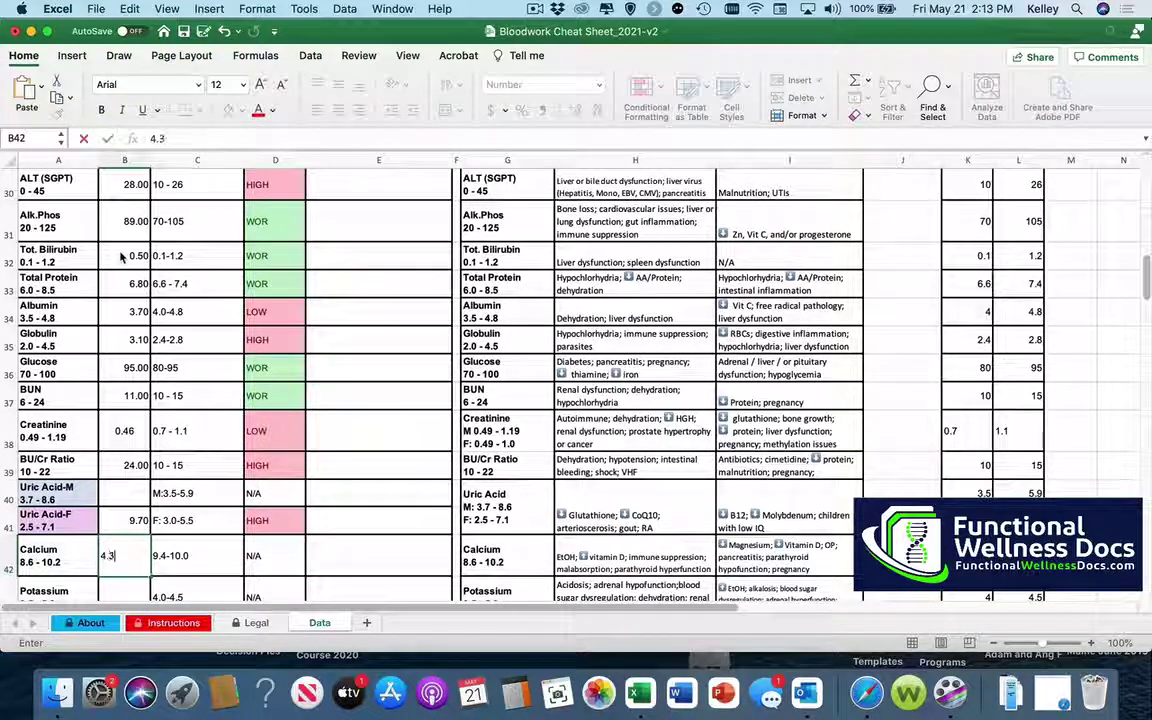
key("Return")
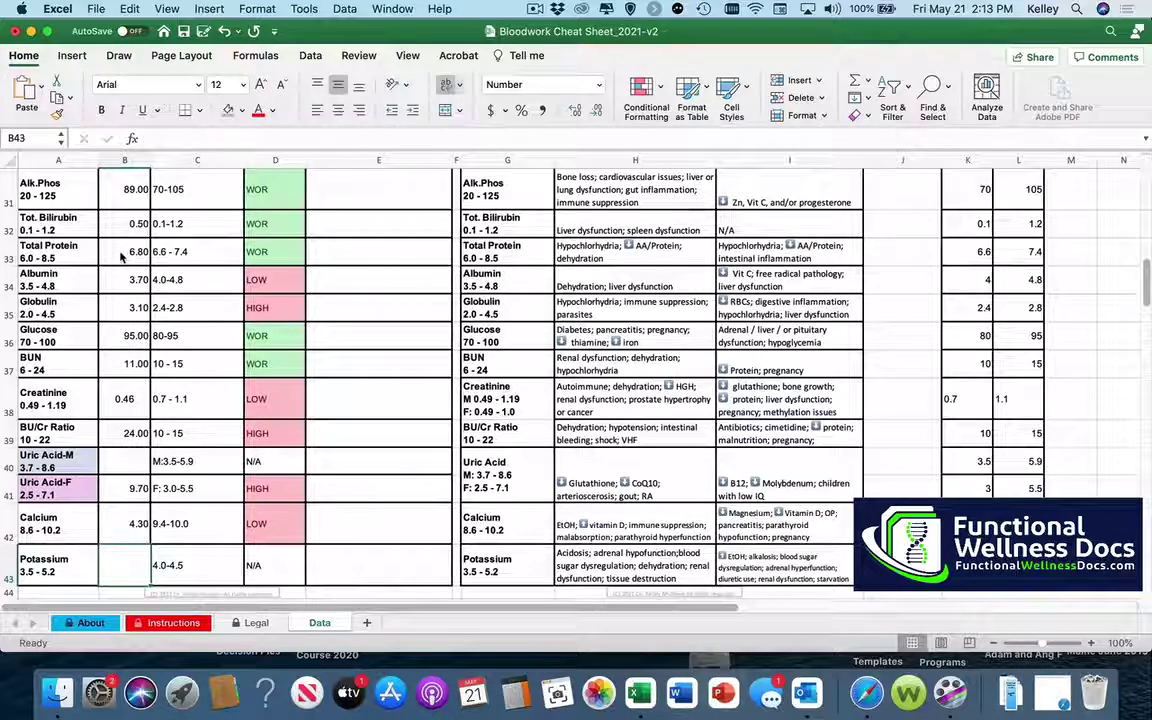
key("Down")
key("Down")
key("Down")
key("Down")
key("Down")
key("Down")
key("Down")
key("Down")
key("Down")
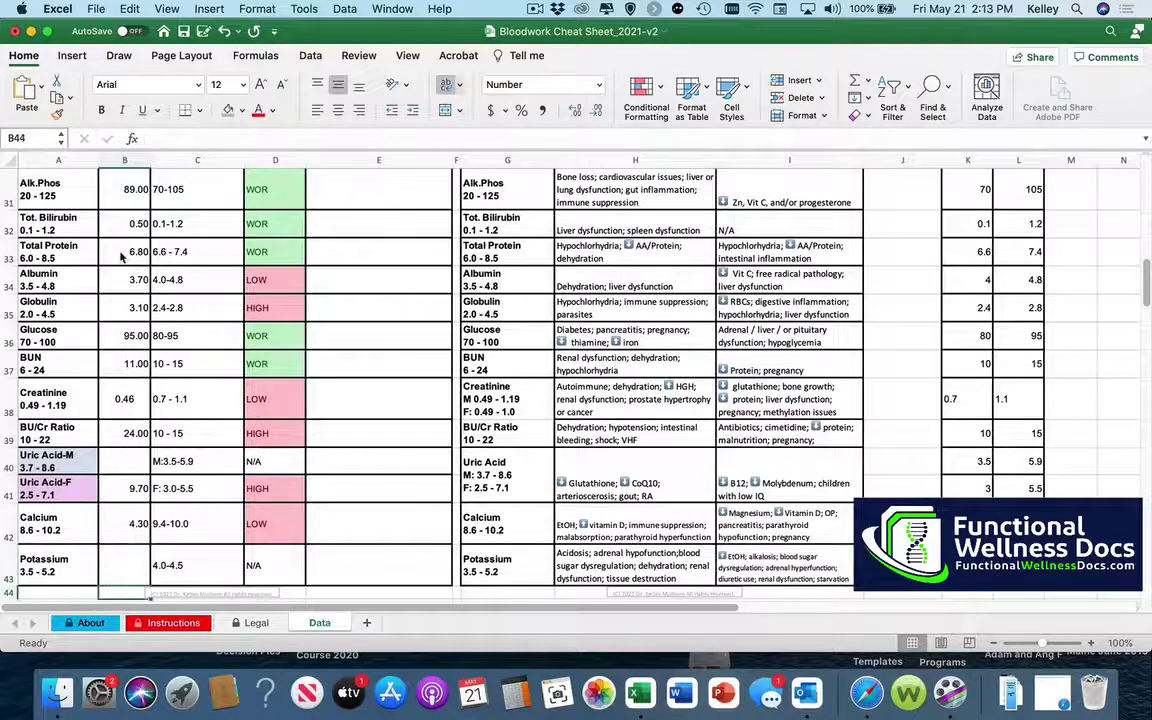
- Enter Sodium 140, Chloride 106 and CO2 30, leaving Phosphorus blank
key("Up")
key("Up")
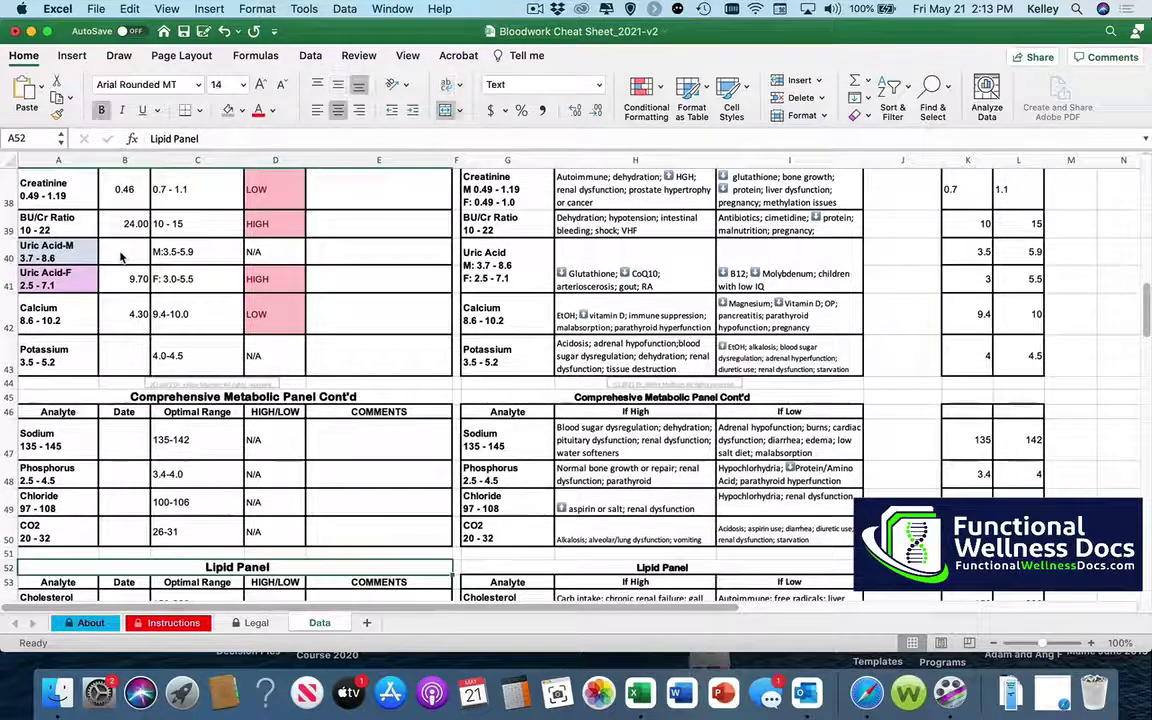
key("Right")
key("Up")
key("Up")
key("Up")
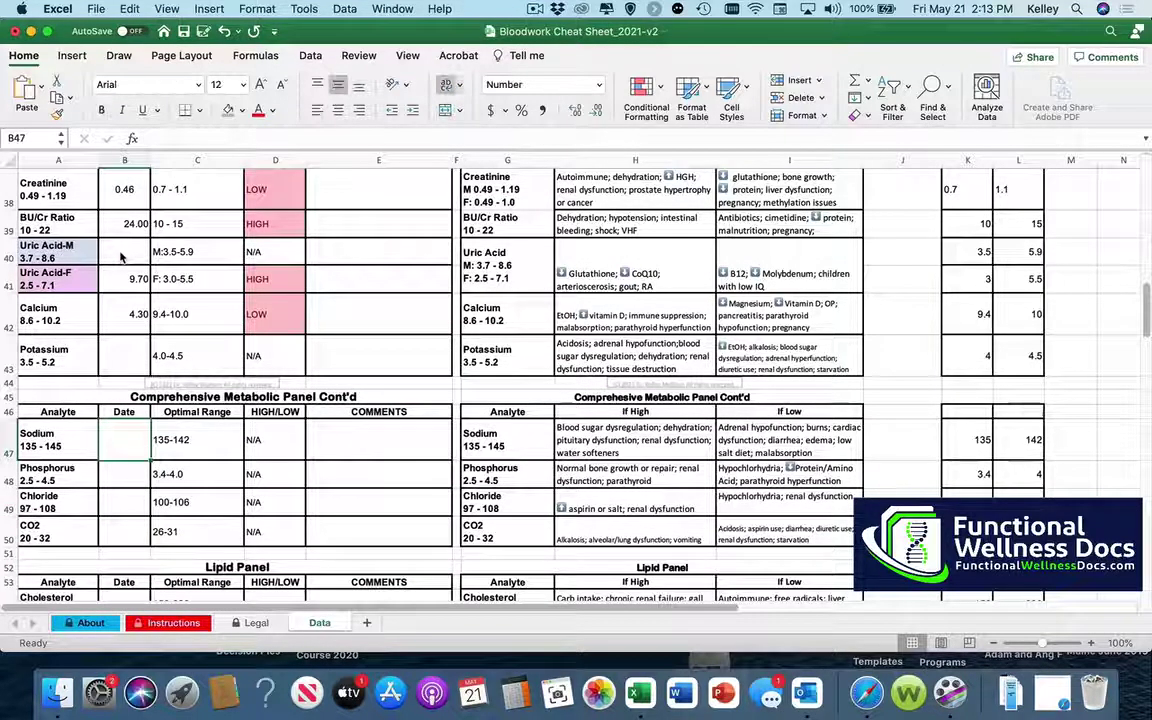
type("140")
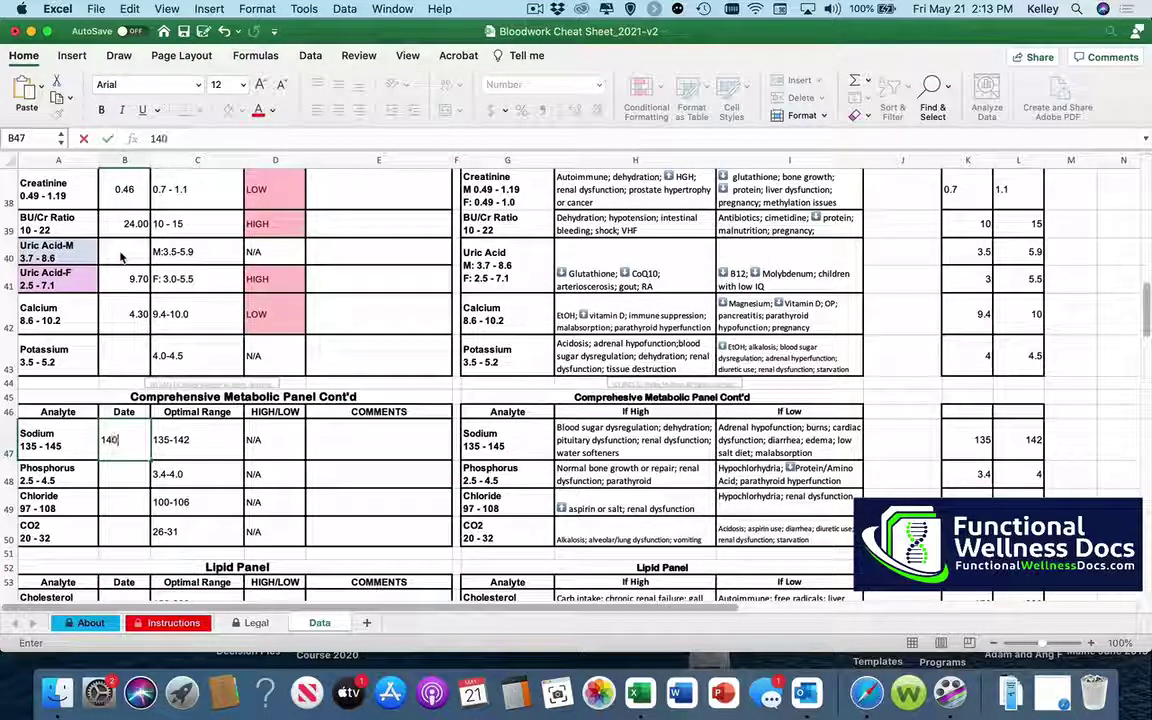
key("Return")
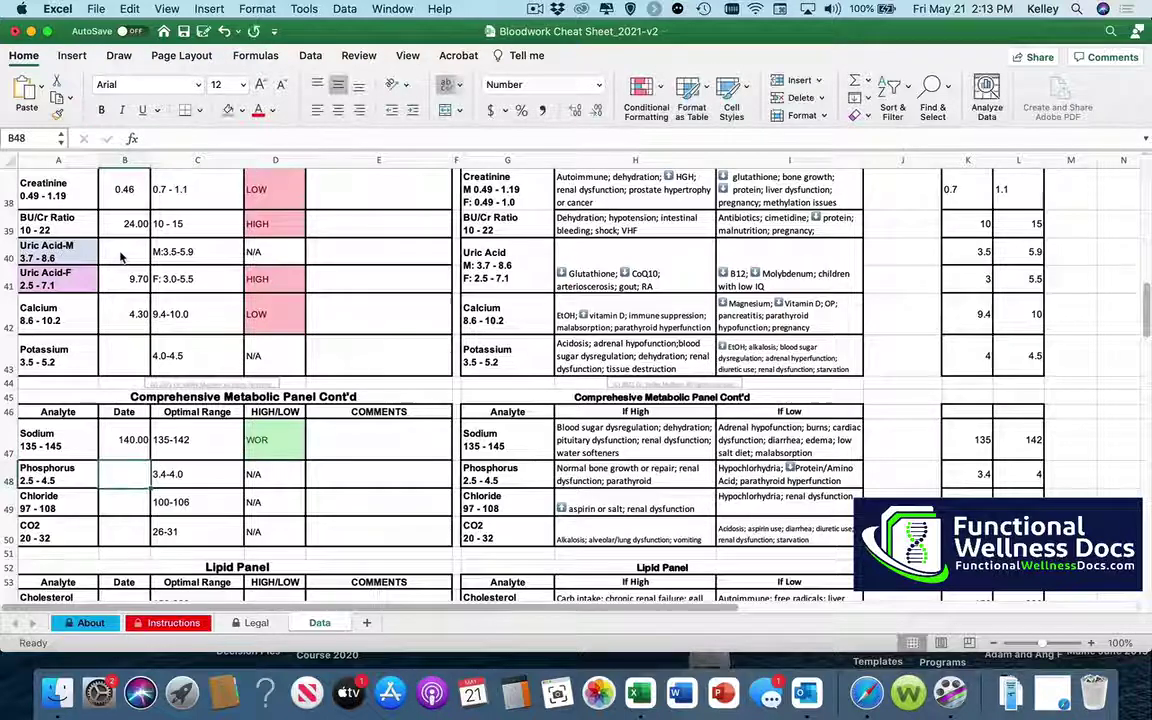
key("Return")
type("106")
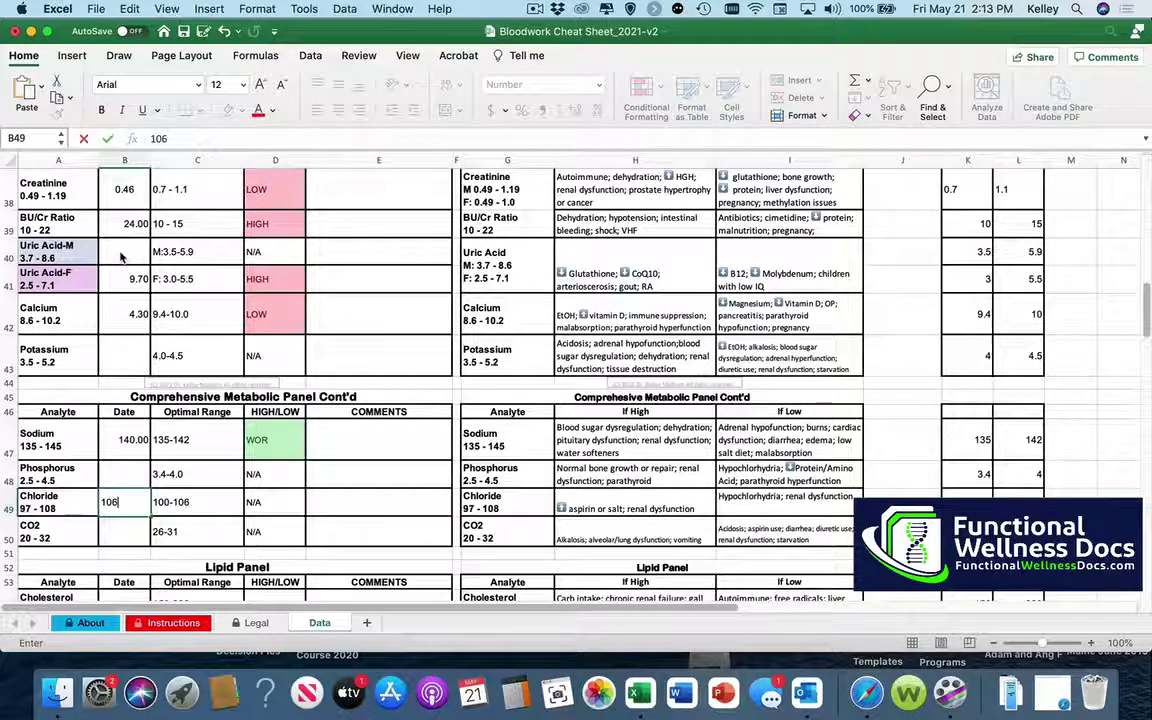
key("Return")
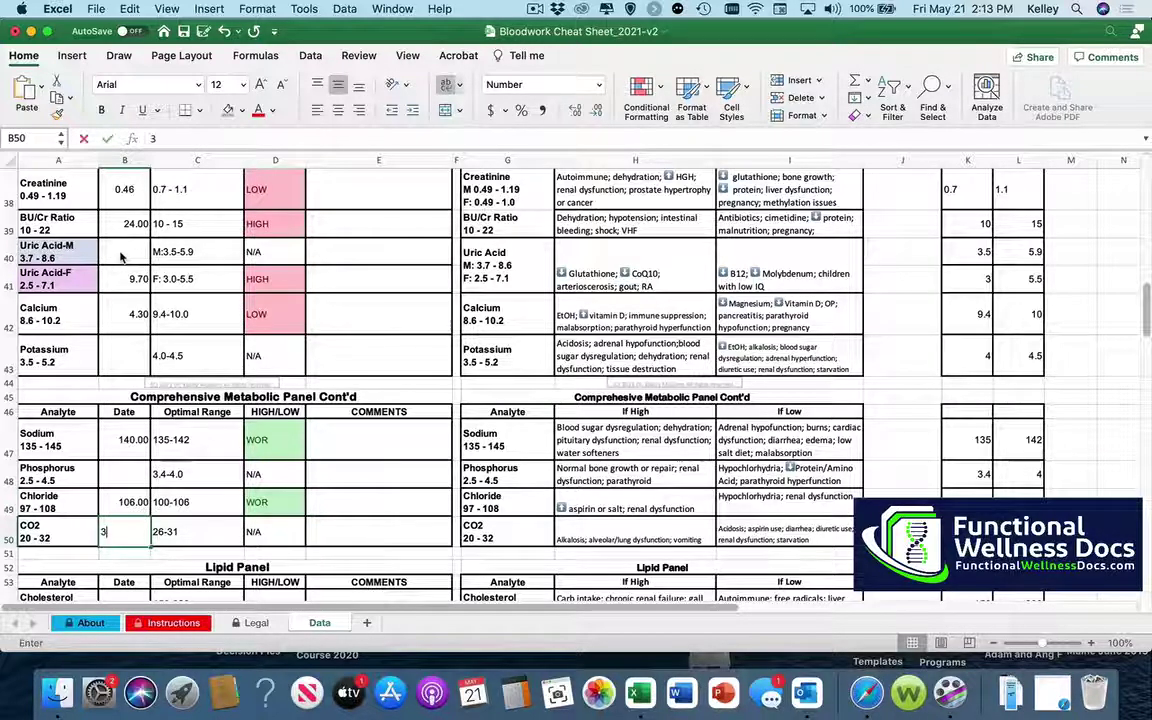
type("30")
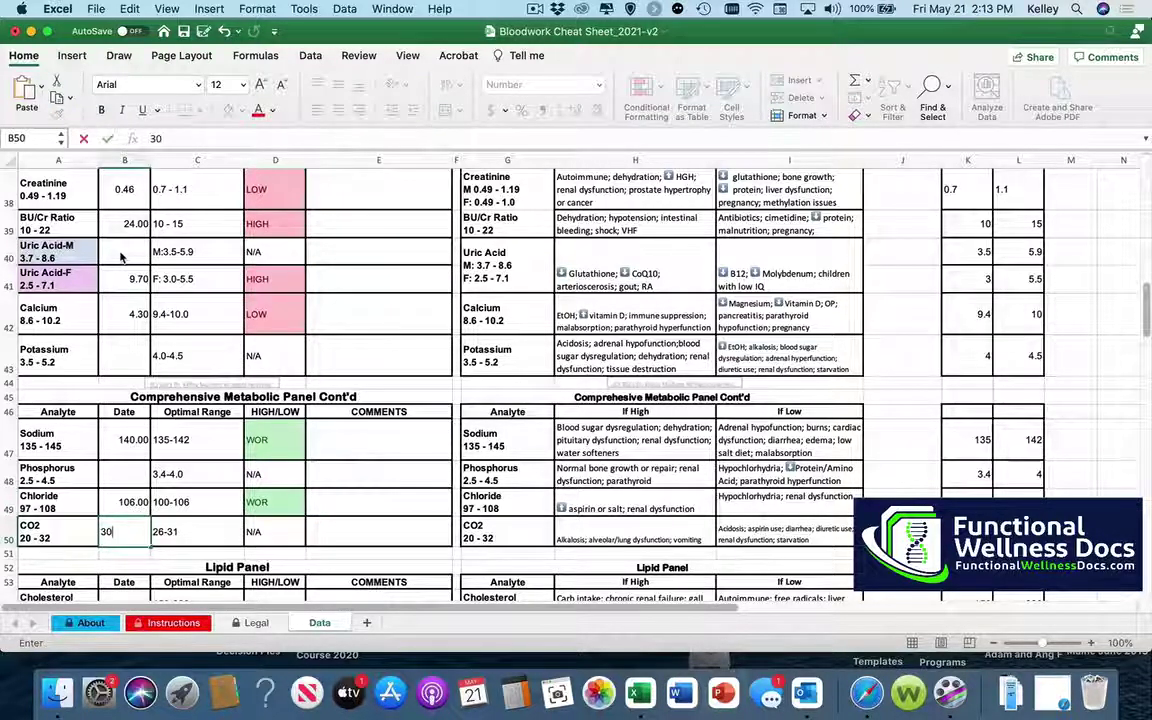
key("Return")
key("Return")
key("Return")
key("Return")
key("Return")
key("Return")
key("Return")
key("Return")
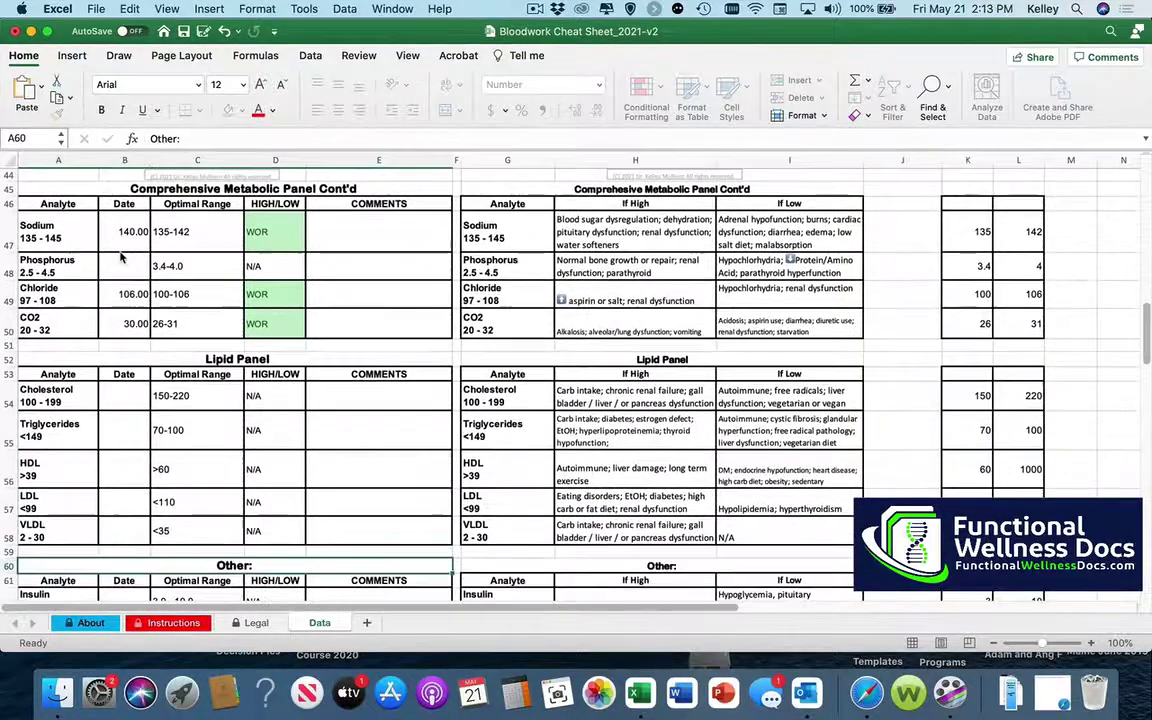
key("Up")
key("Up")
key("Up")
key("Right")
- Enter Cholesterol 157, Triglycerides 166, HDL 50 and LDL 74 in the Lipid Panel
key("Up")
key("Up")
key("Up")
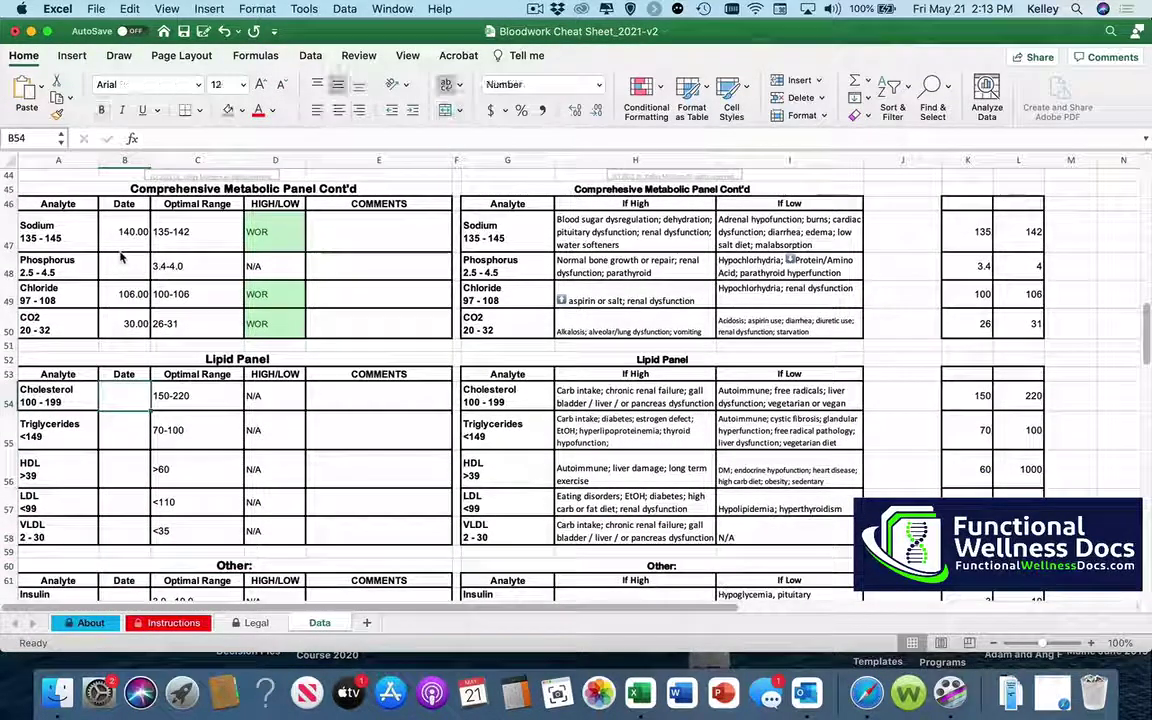
type("157")
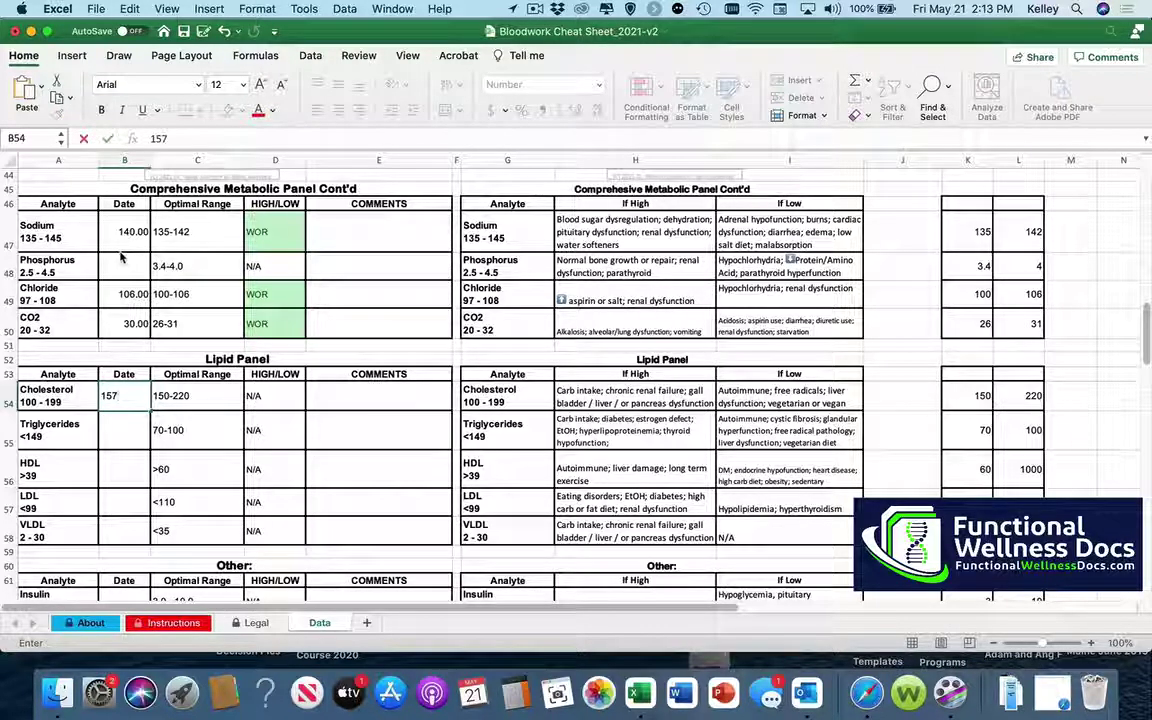
key("Return")
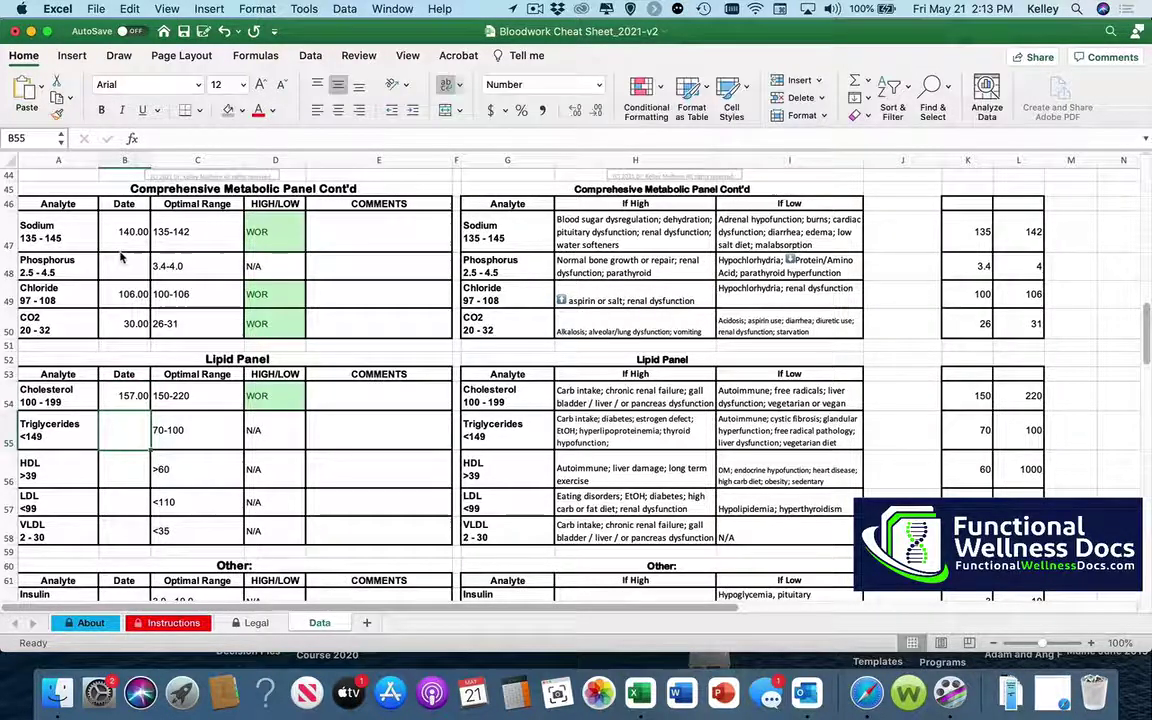
type("166")
key("Return")
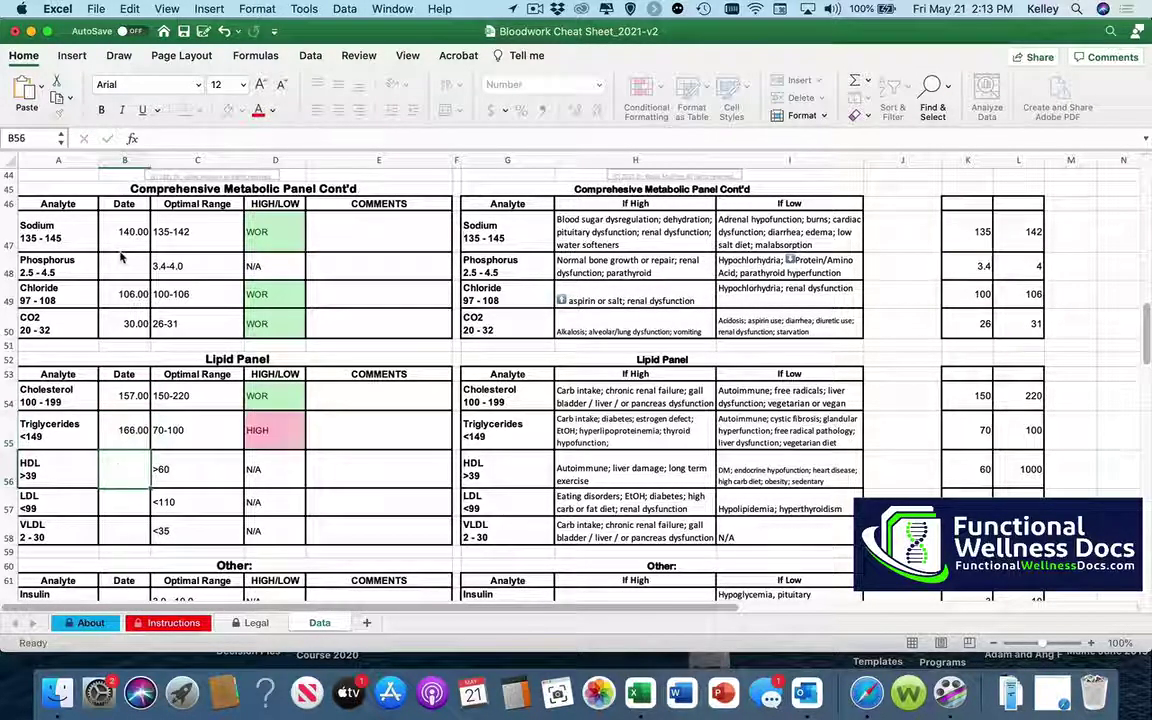
type("50")
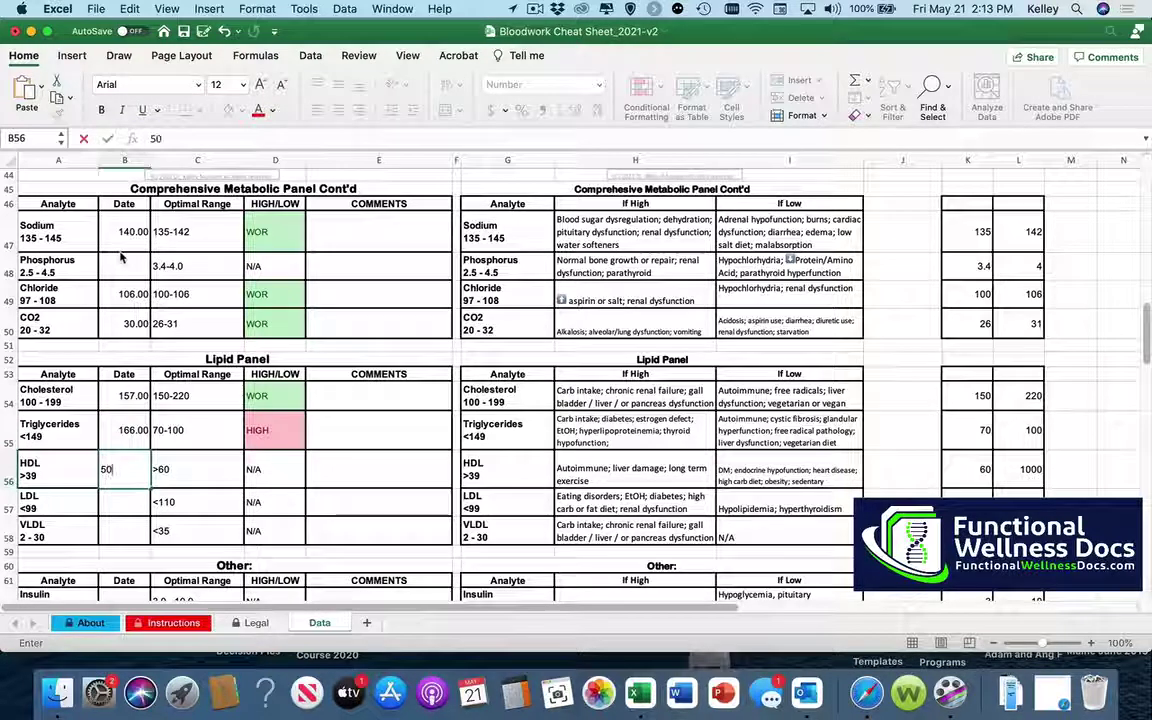
key("Return")
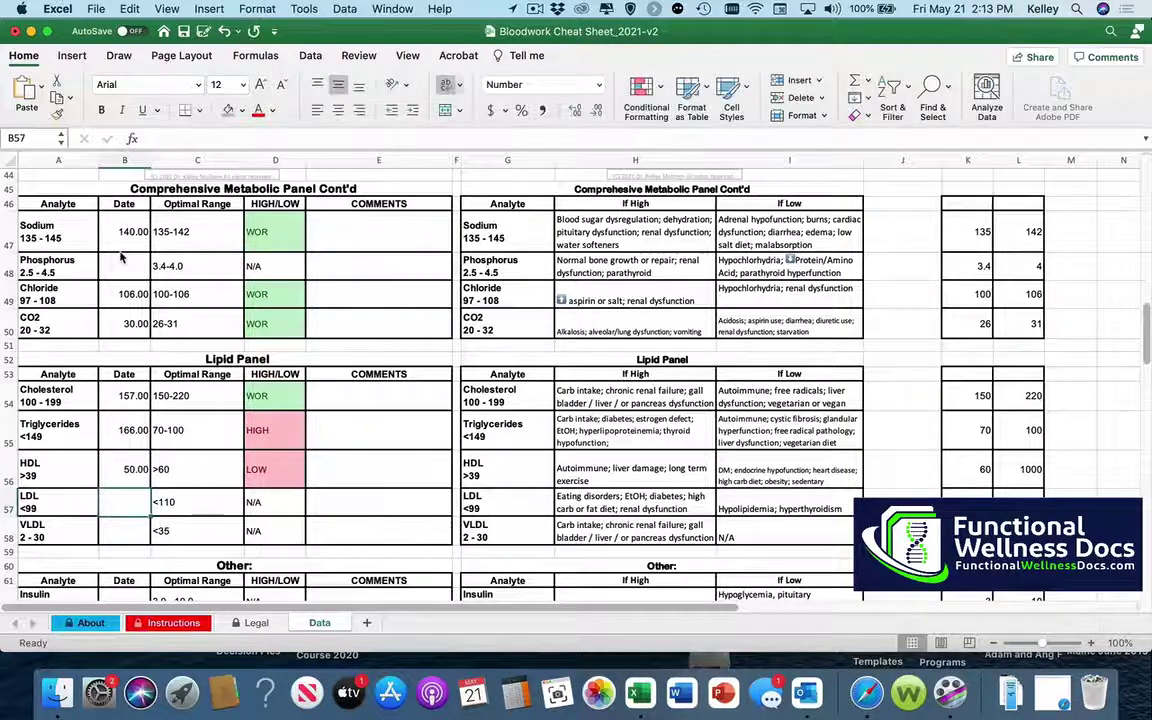
type("74")
key("Return")
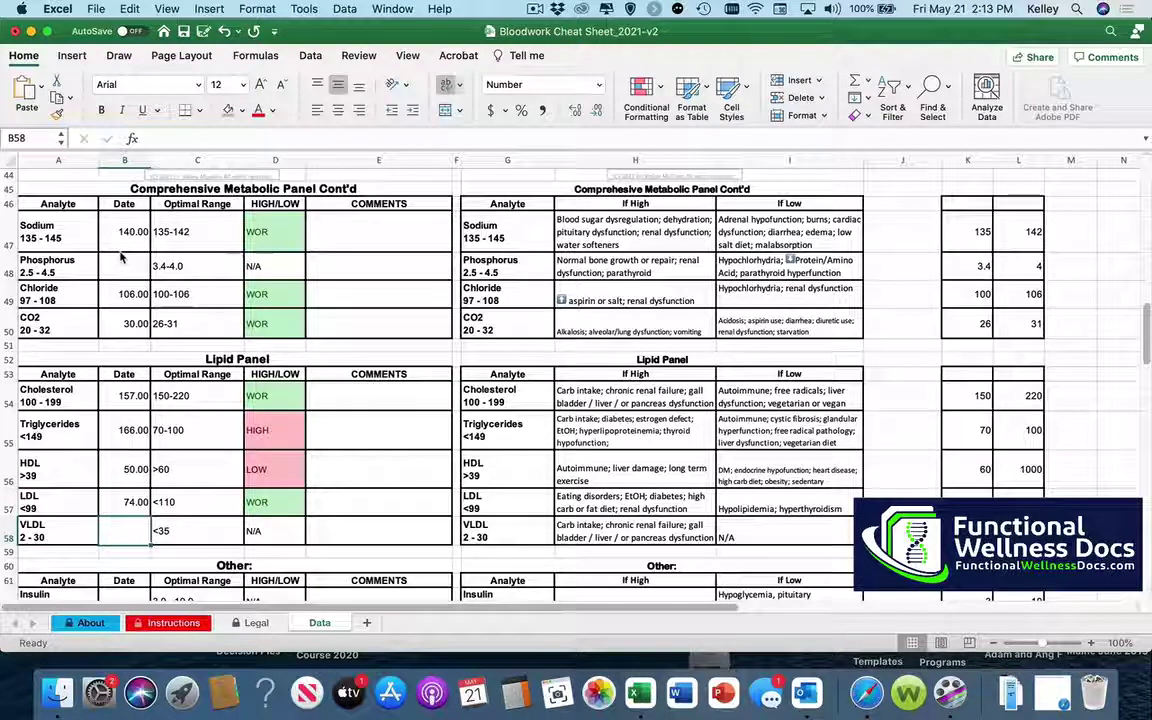
key("Down")
key("Down")
key("Down")
key("Down")
key("Down")
key("Down")
key("Down")
key("Down")
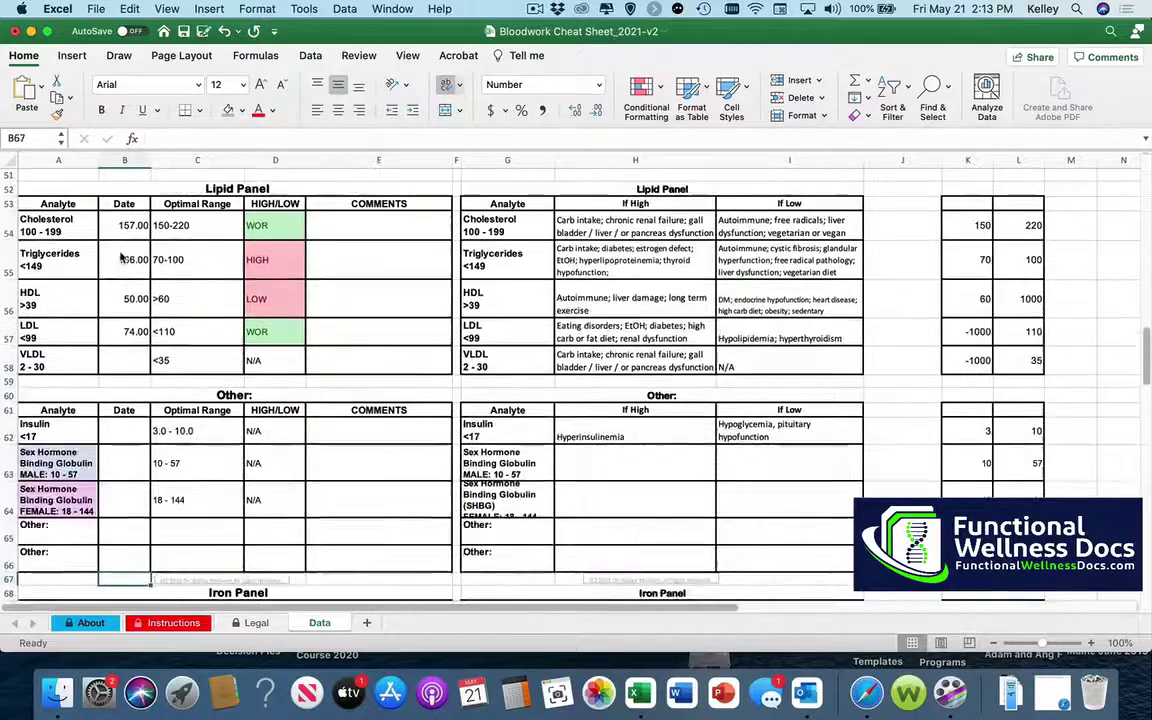
key("Down")
key("Down")
key("Down")
key("Down")
key("Down")
key("Down")
key("Down")
key("Down")
key("Down")
key("Down")
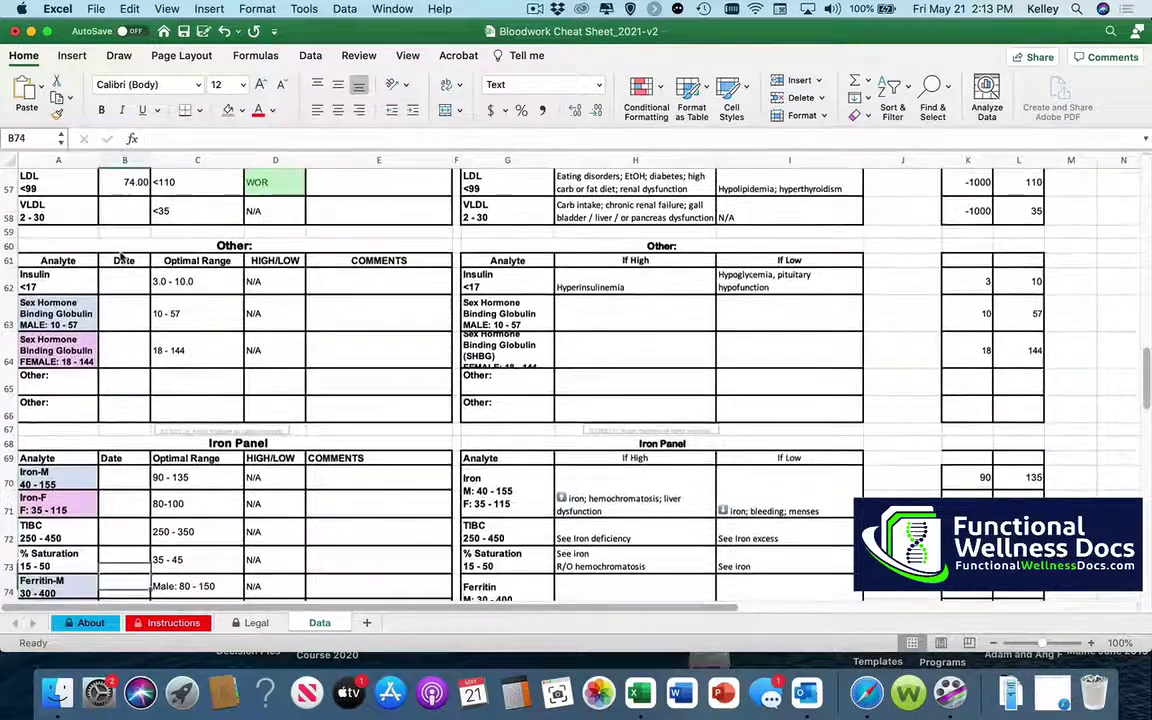
key("Down")
key("Down")
key("Down")
key("Down")
key("Down")
key("Down")
key("Down")
key("Down")
key("Down")
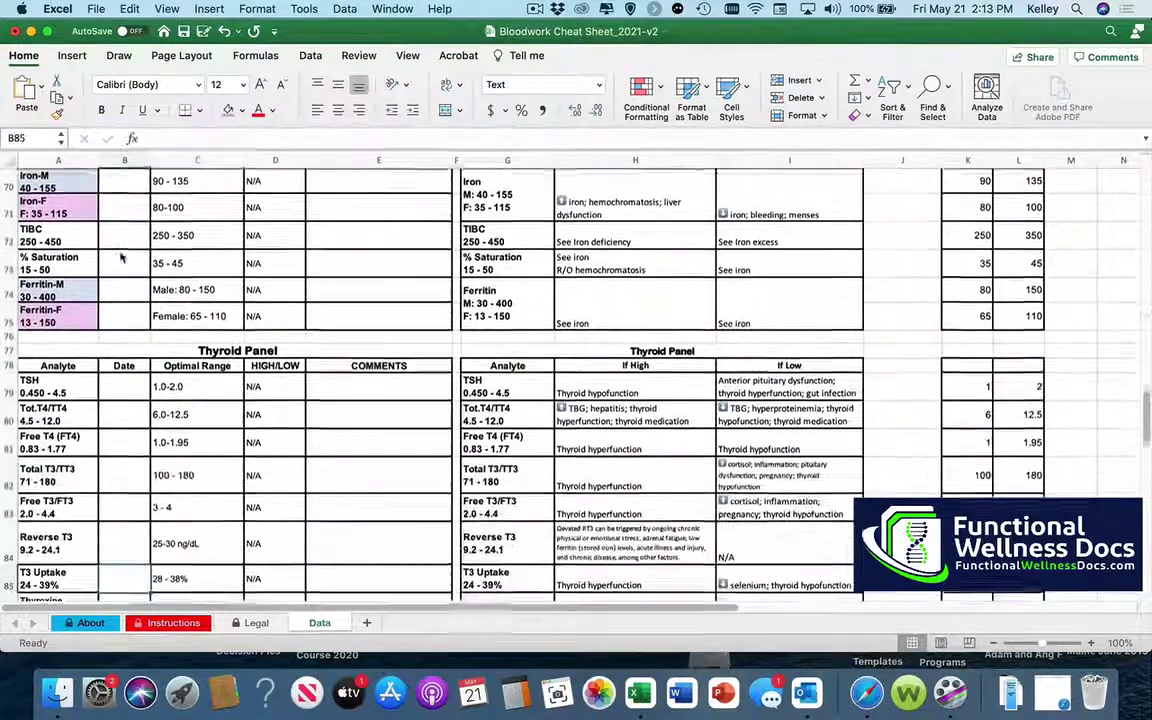
key("Down")
key("Up")
key("Up")
key("Up")
key("Up")
key("Up")
key("Up")
key("Up")
key("Up")
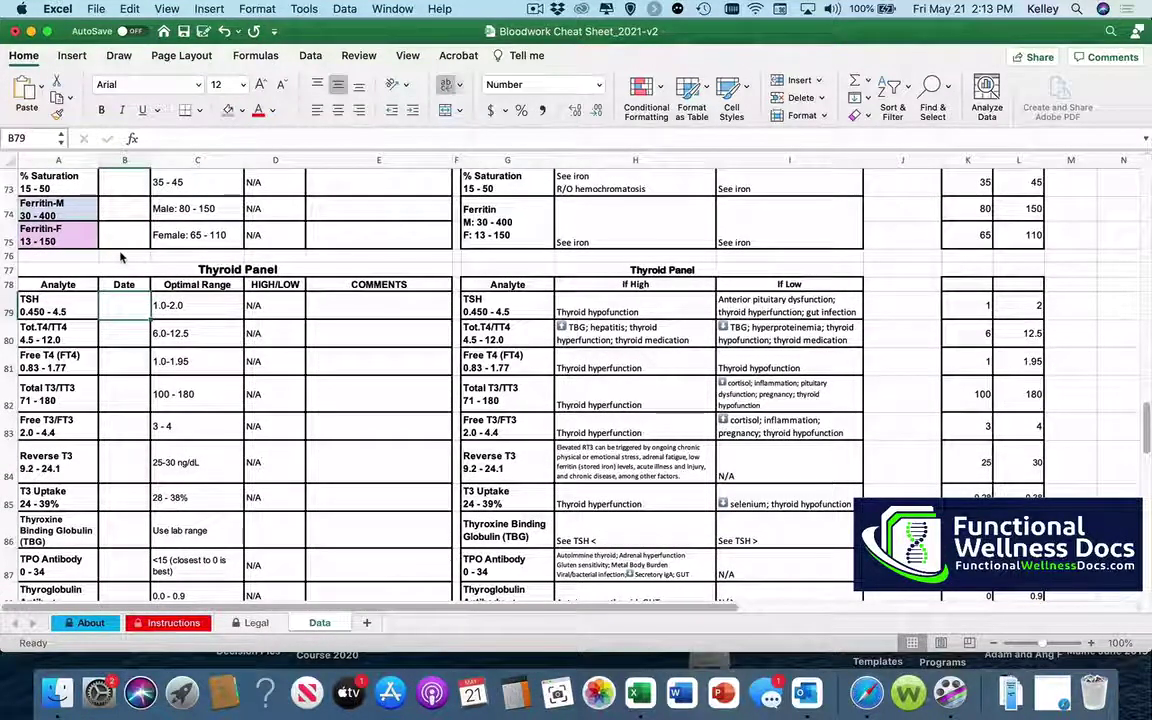
- Enter TSH 1.29, Vitamin D 34.8 and Ha1c 5.0 in the thyroid and additional tests
type("1")
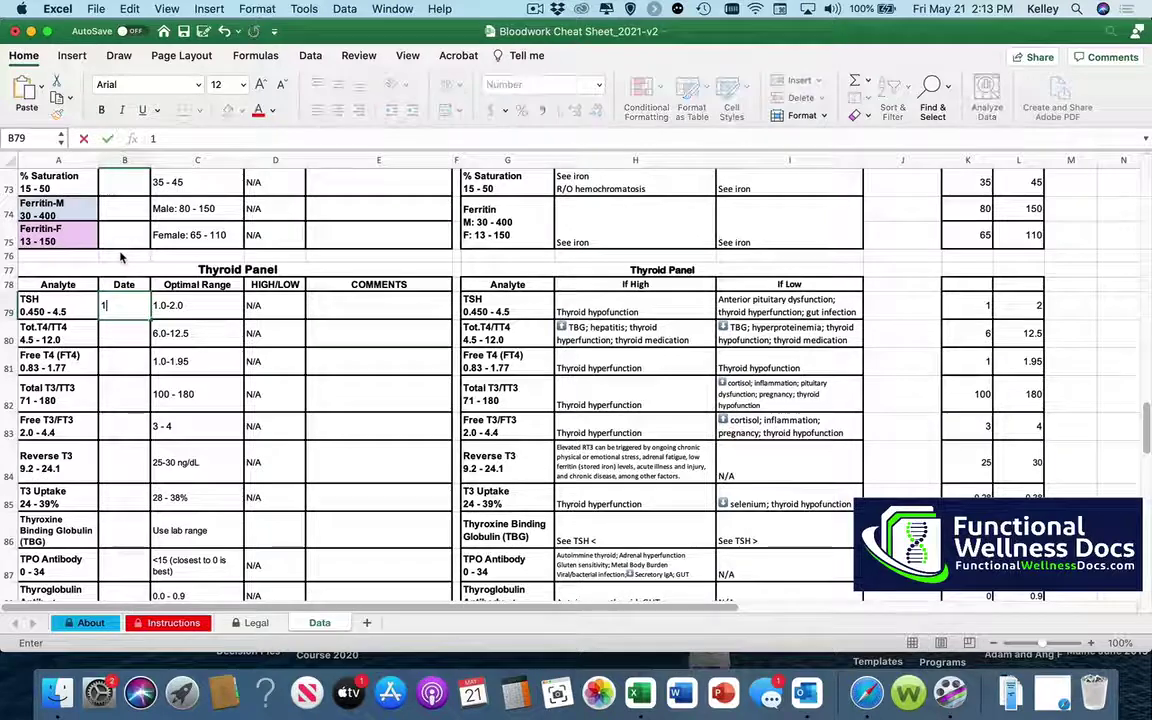
type(".290")
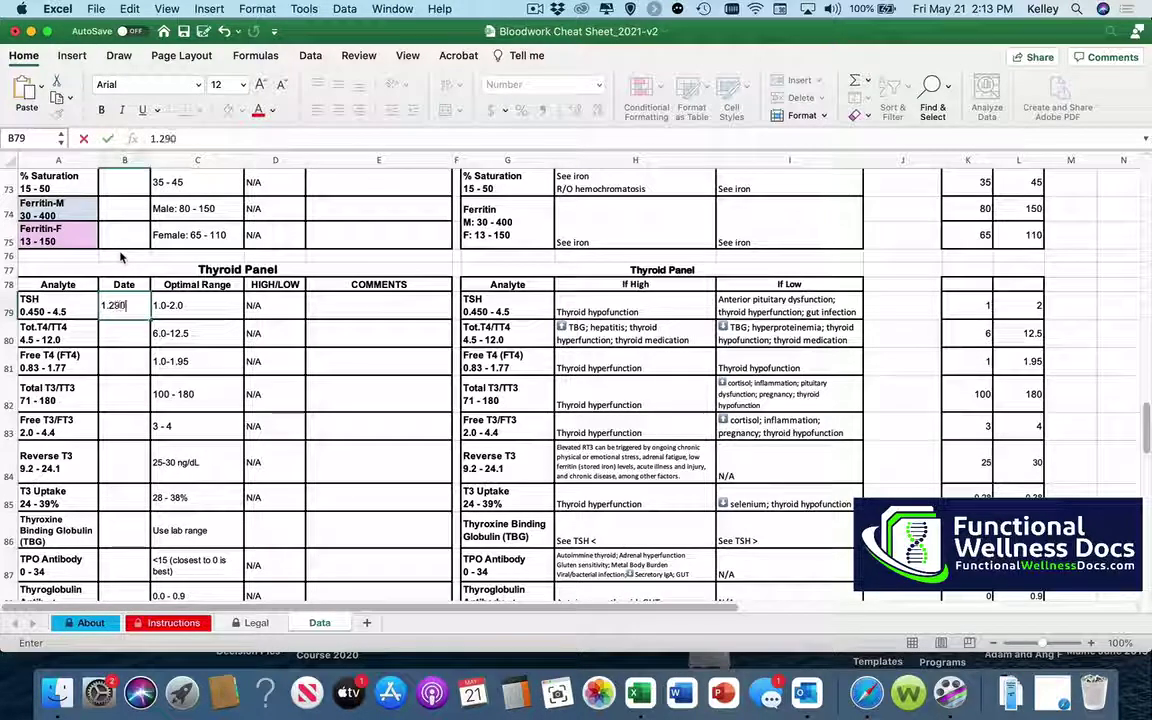
key("Return")
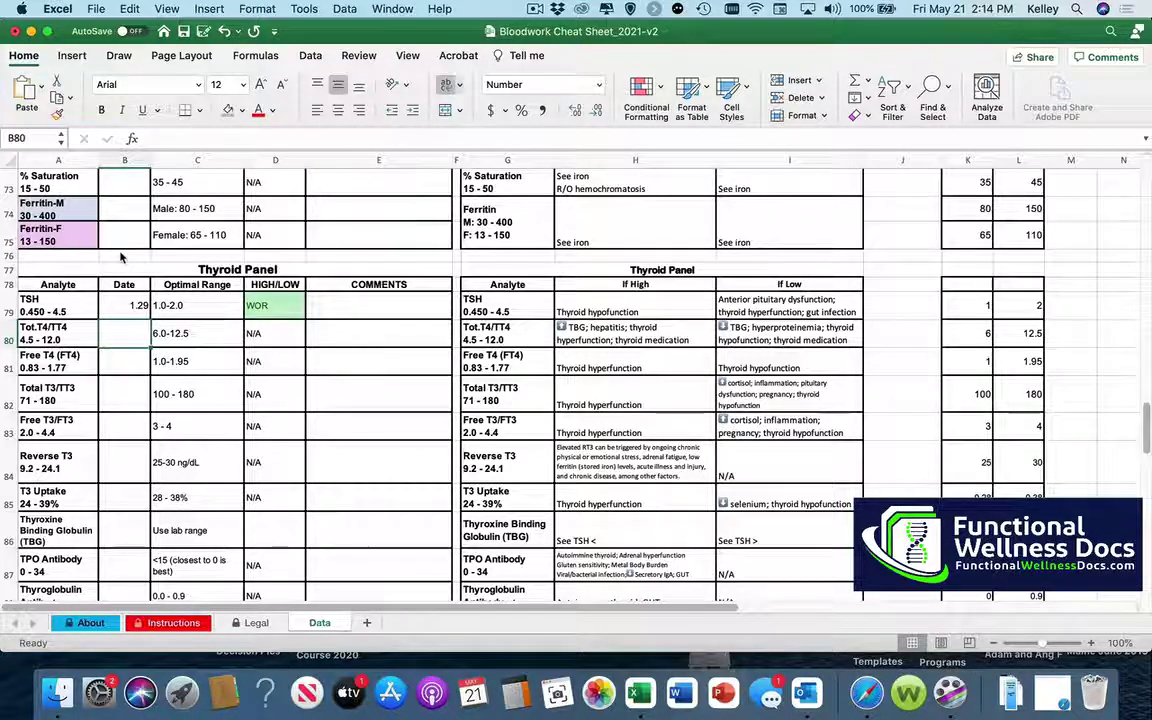
key("Down")
key("Down")
key("Down")
key("Down")
key("Down")
key("Down")
key("Down")
key("Down")
key("Down")
key("Down")
key("Down")
key("Down")
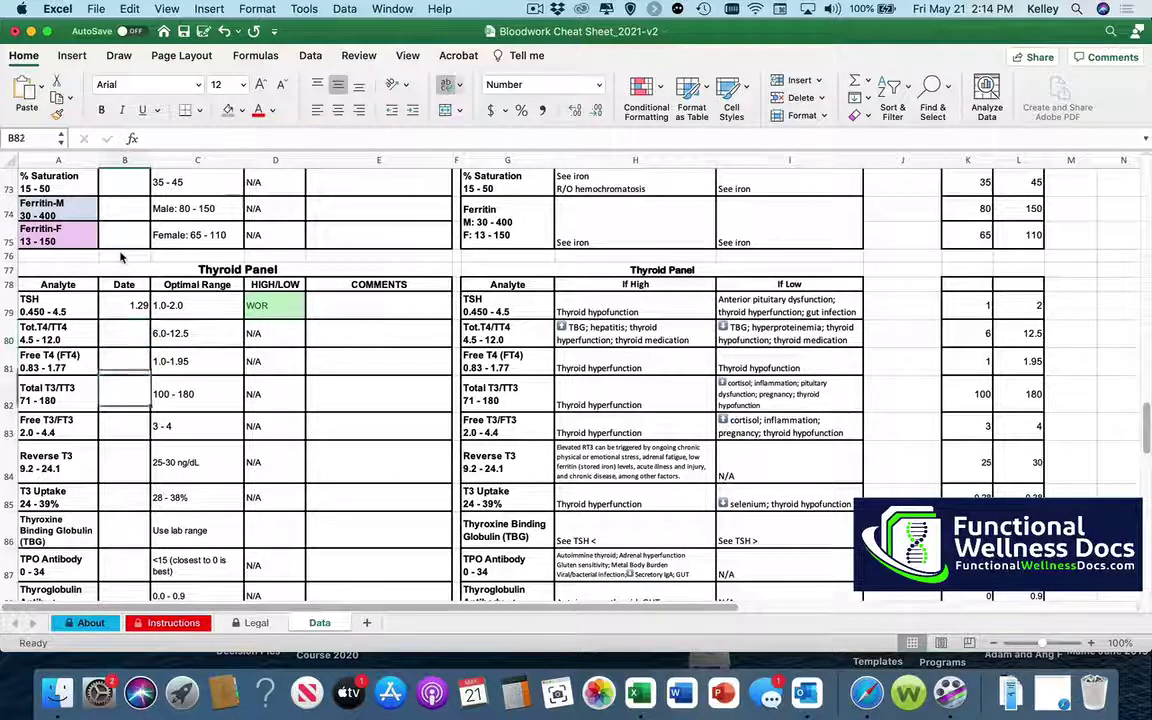
key("Down")
key("Down")
key("Down")
key("Down")
key("Down")
key("Down")
key("Down")
key("Down")
key("Down")
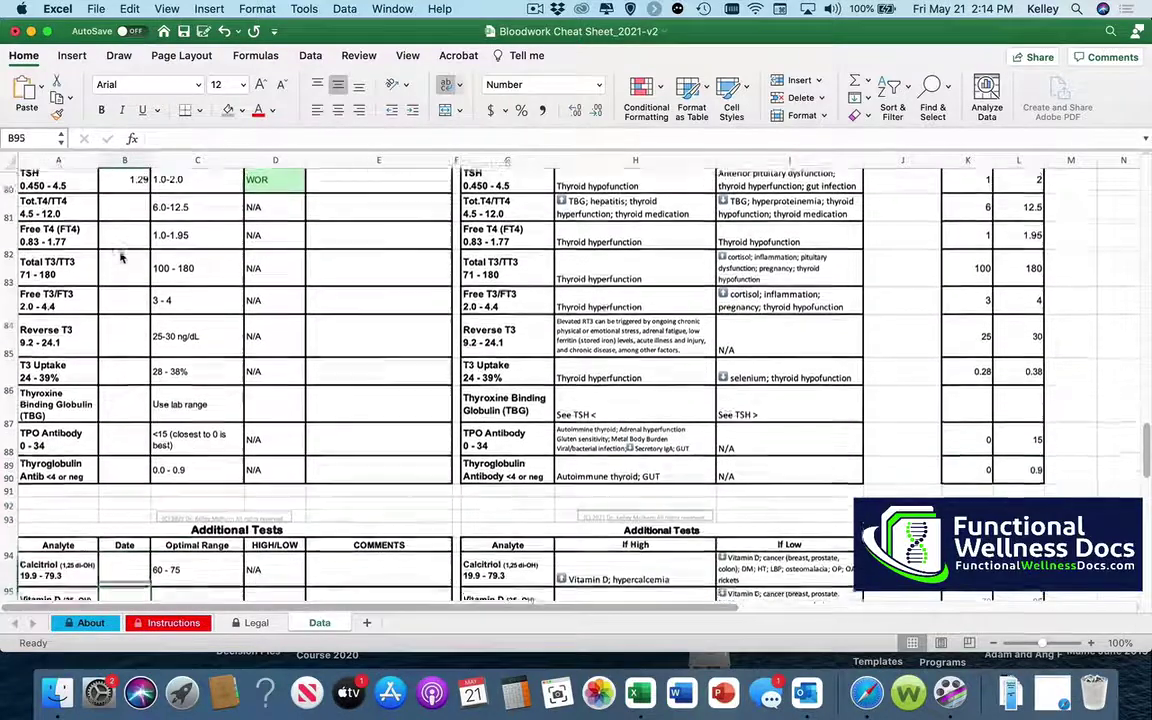
key("Up")
key("Up")
key("Up")
key("Up")
key("Up")
key("Up")
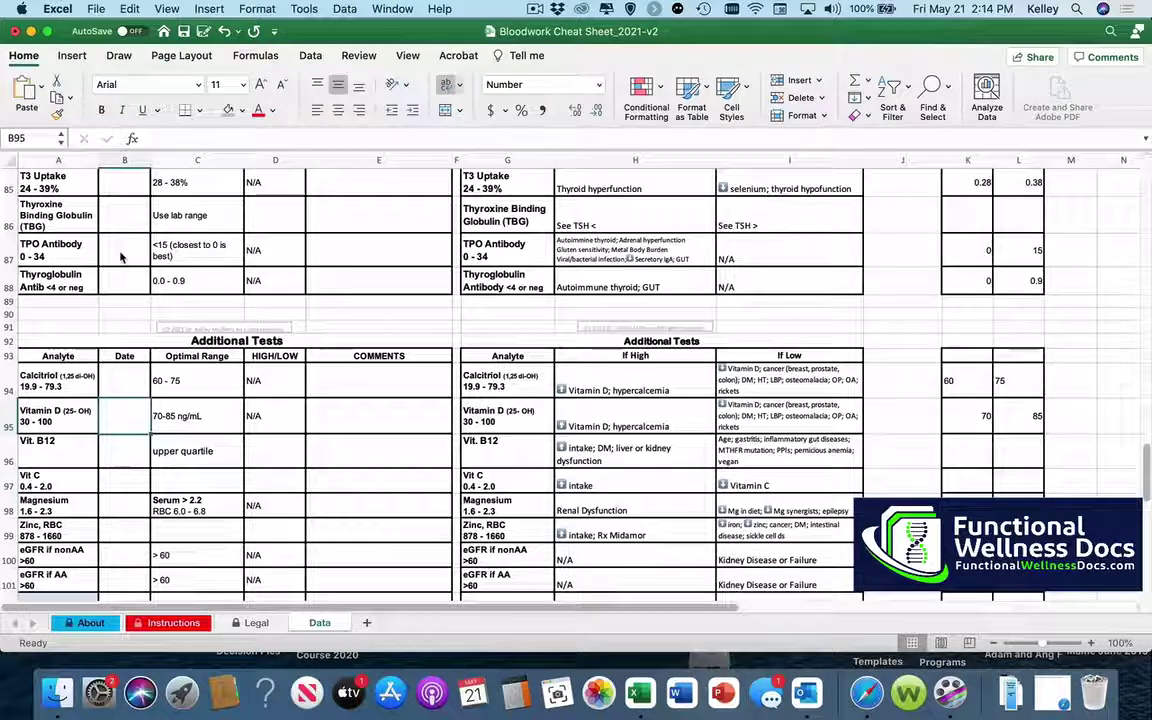
type("34.8")
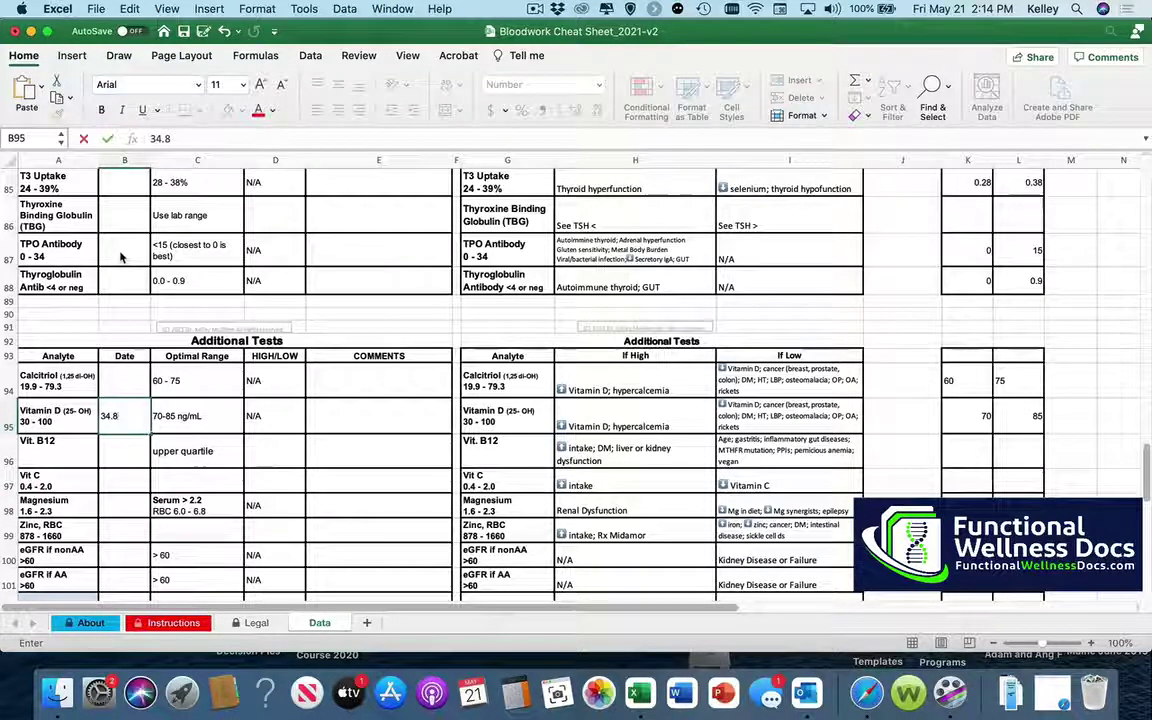
key("Return")
key("Return")
key("Return")
key("Return")
key("Return")
key("Return")
key("Return")
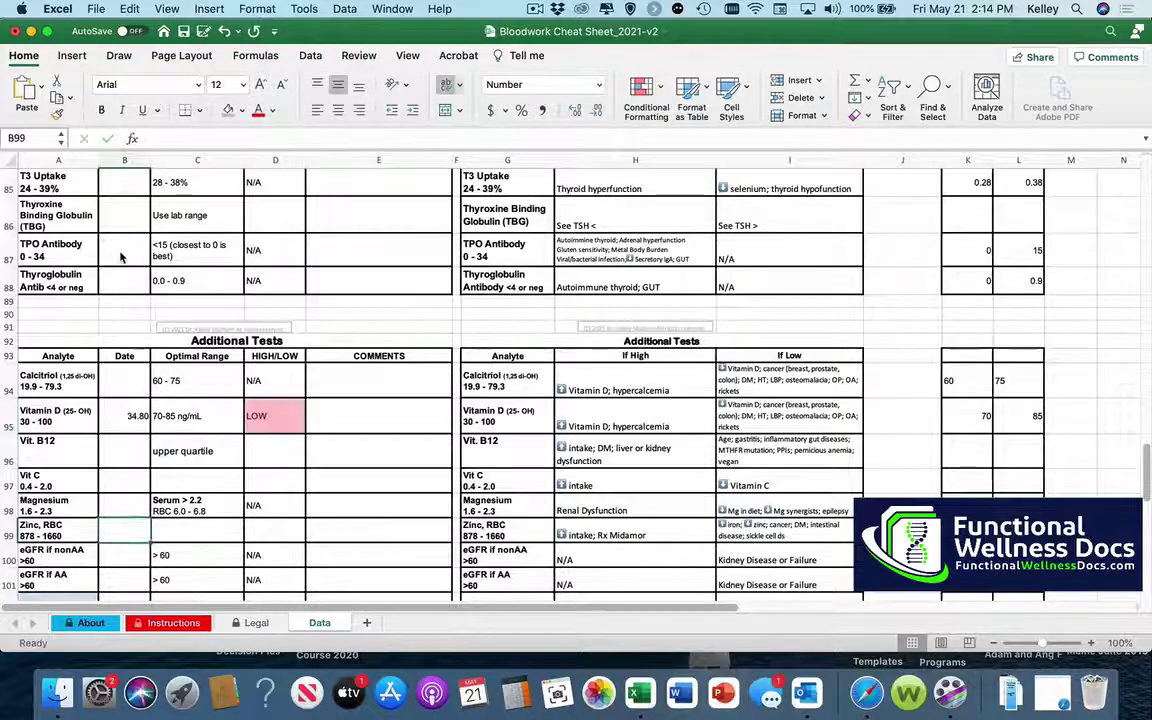
key("Return")
key("Return")
key("Return")
key("Return")
key("Return")
key("Return")
key("Return")
key("Return")
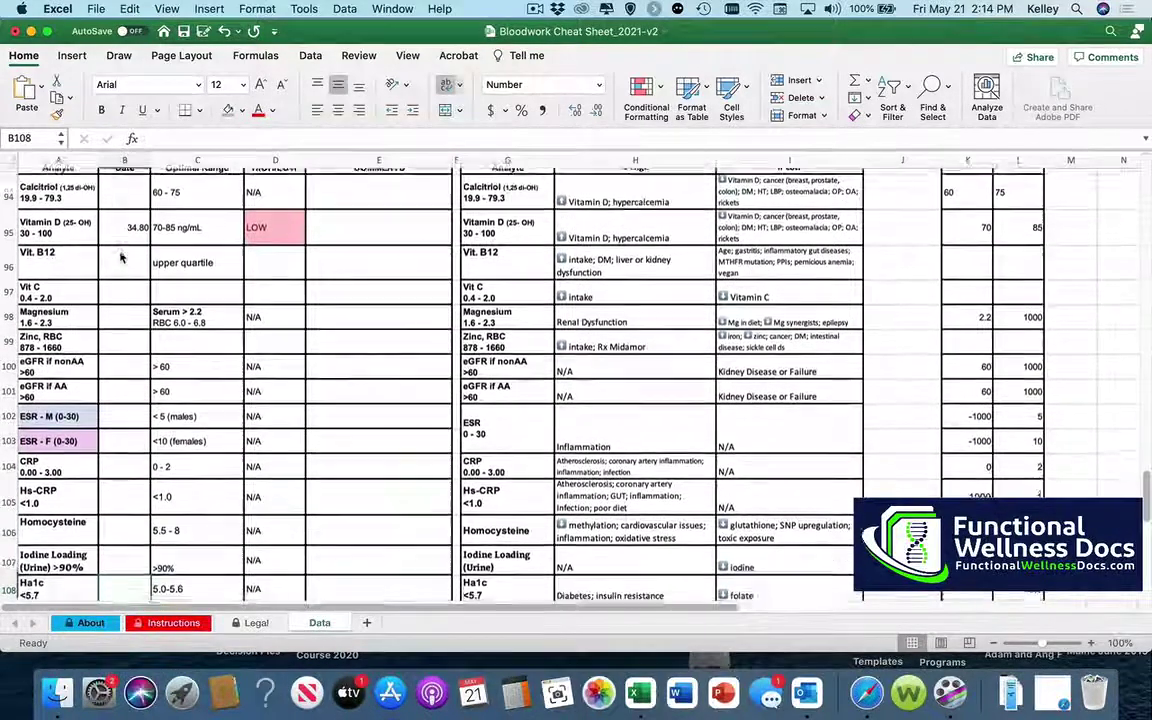
key("Return")
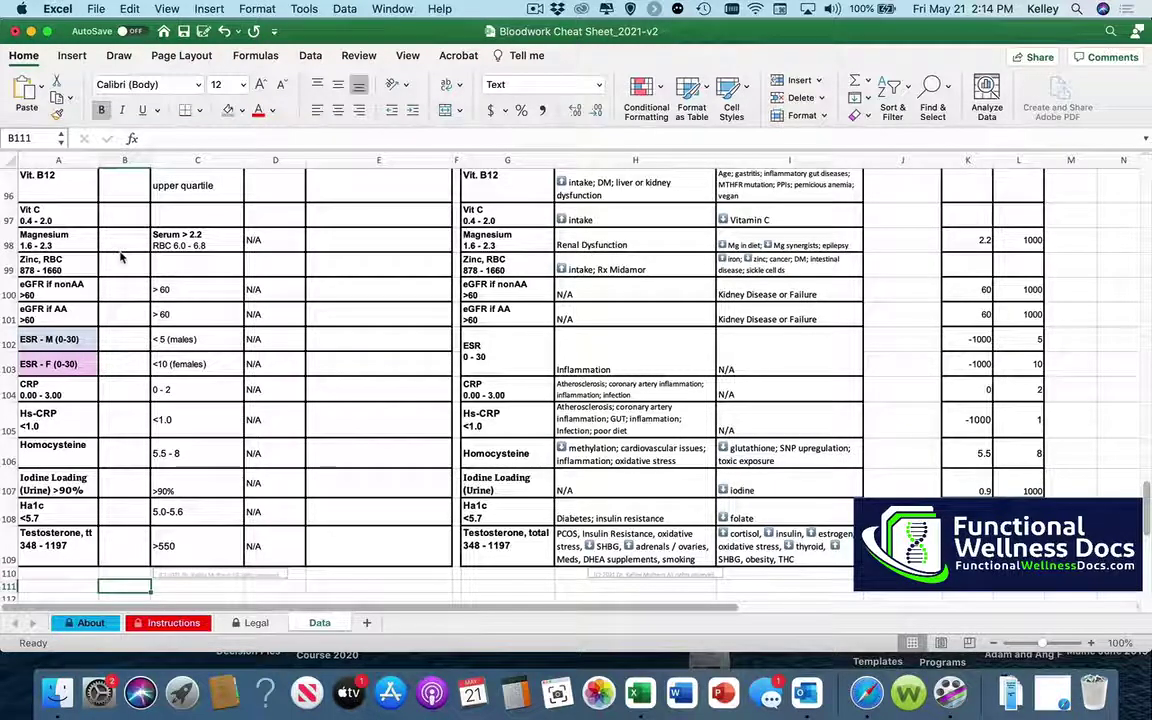
key("Up")
key("Up")
key("Up")
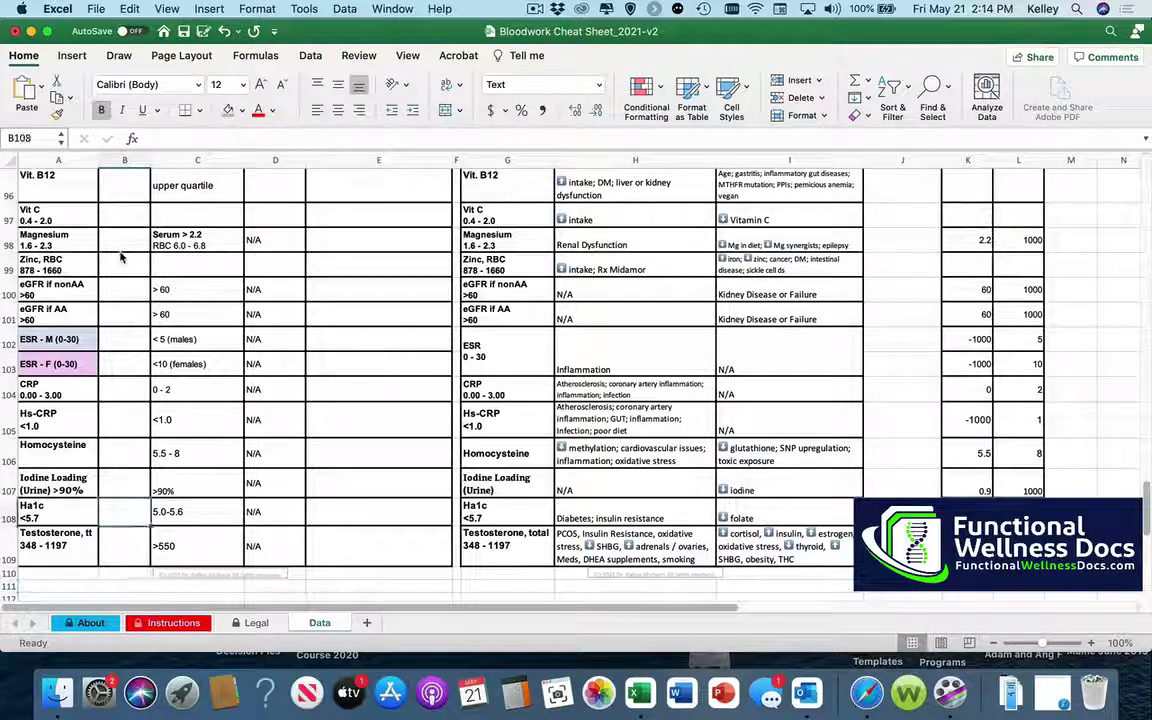
type("5")
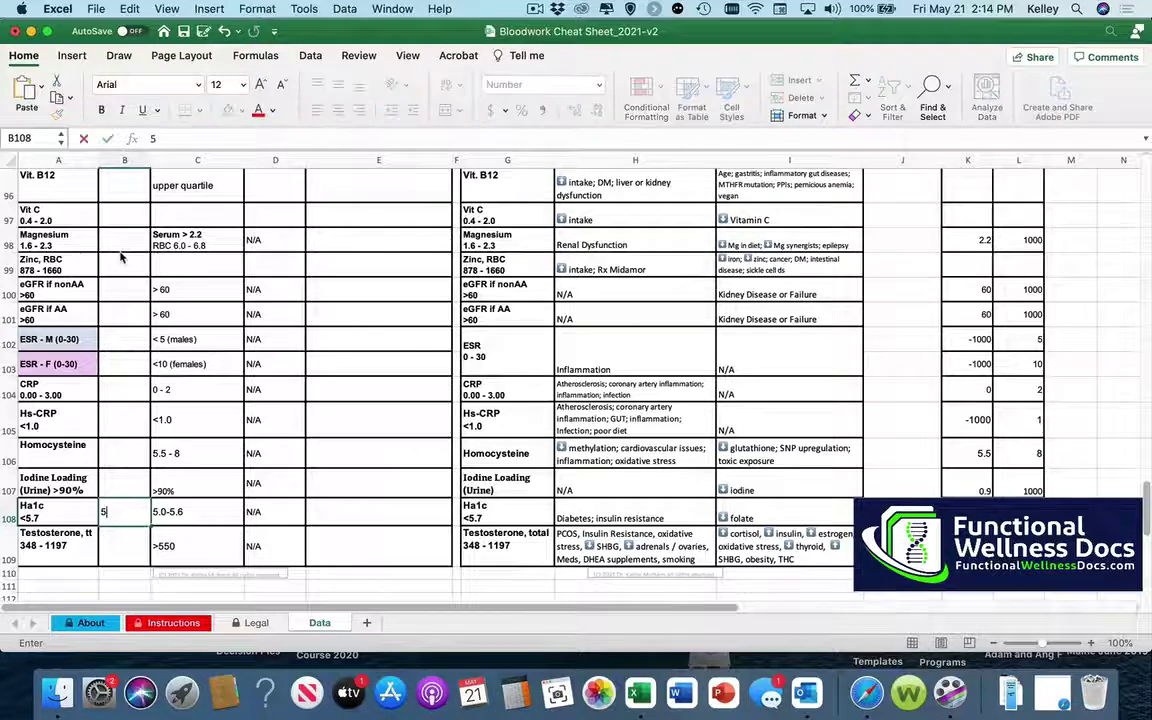
type(".0")
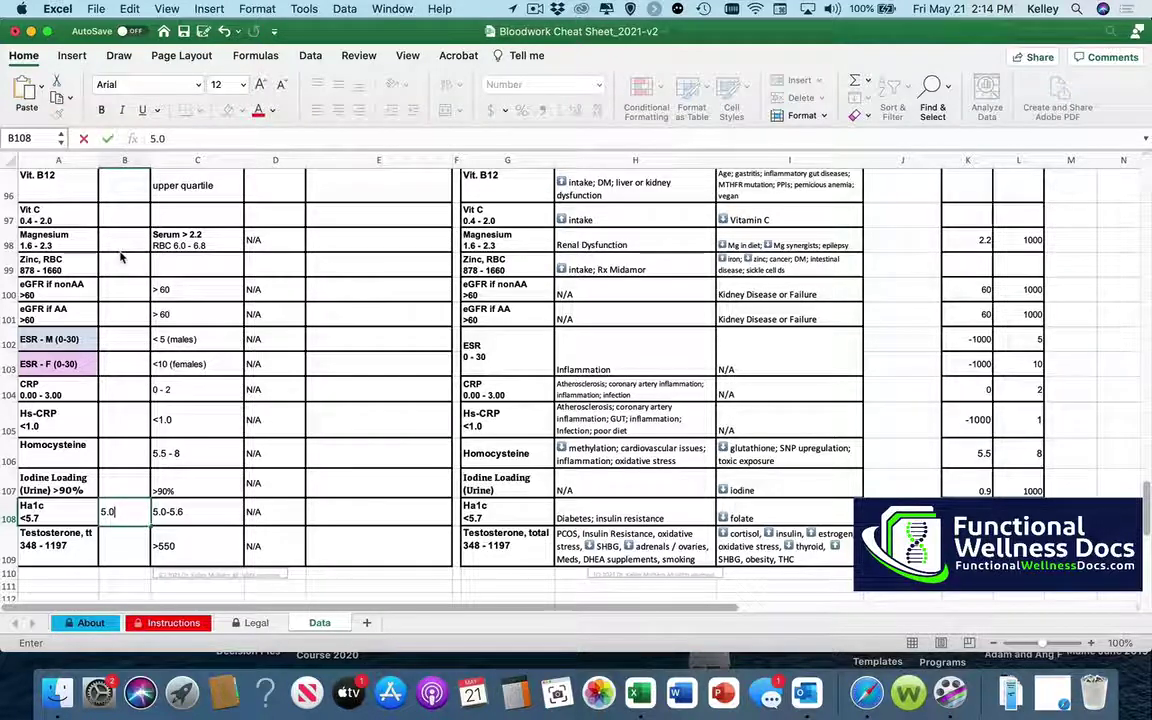
key("Return")
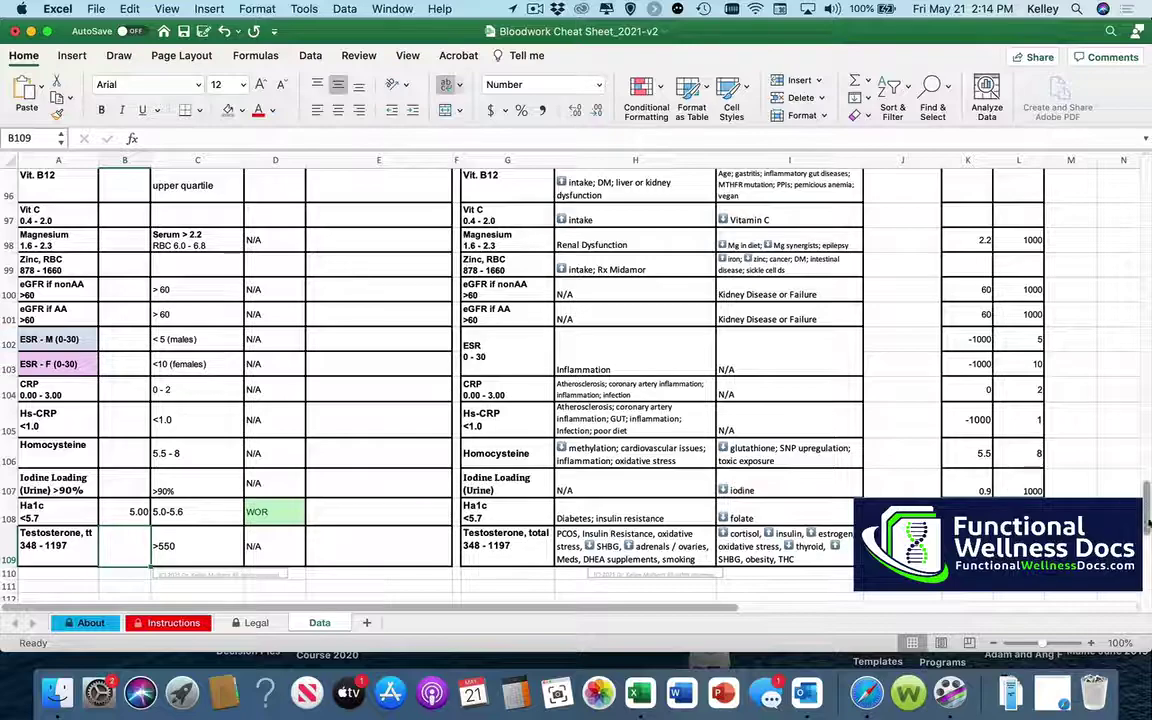
left_click_drag(1147, 522, 1147, 210)
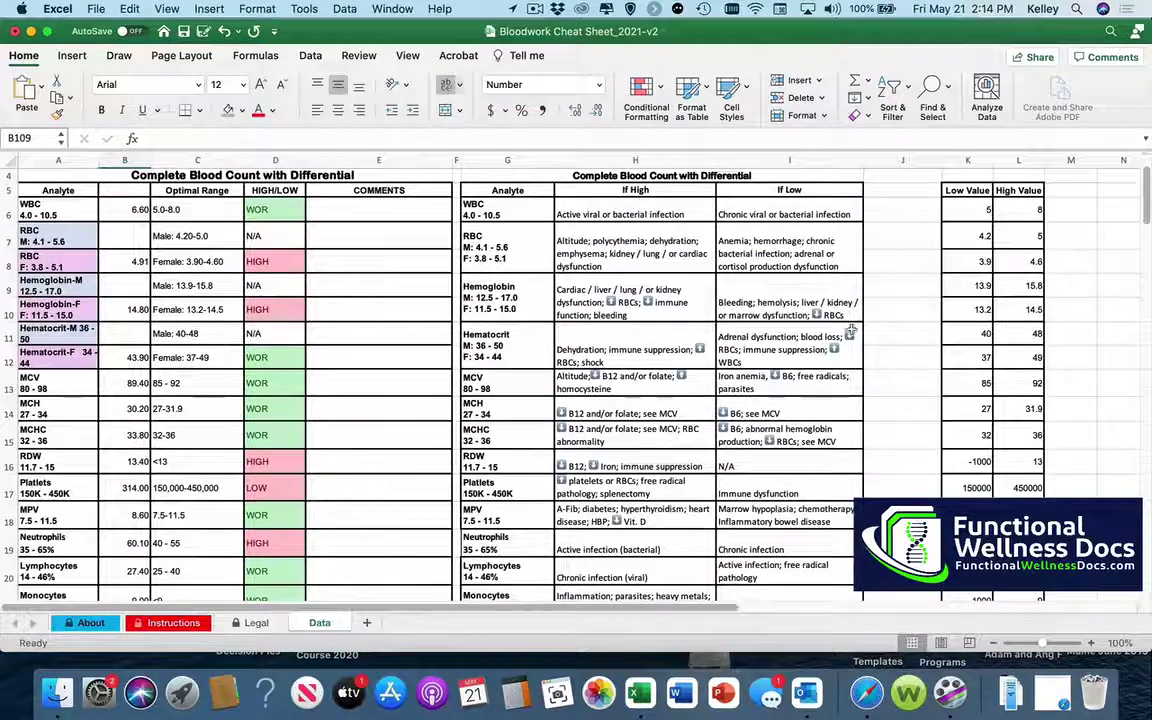
- Fill the RBC, Hemoglobin and RDW If High explanations yellow
left_click(613, 262)
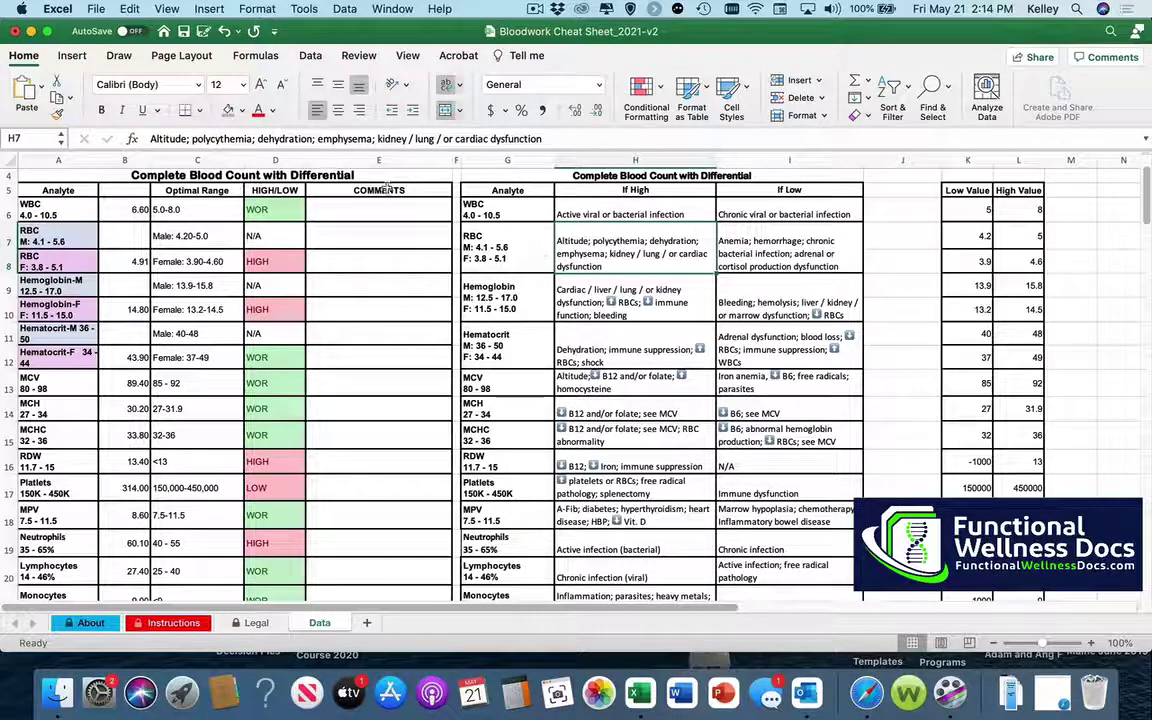
left_click(241, 110)
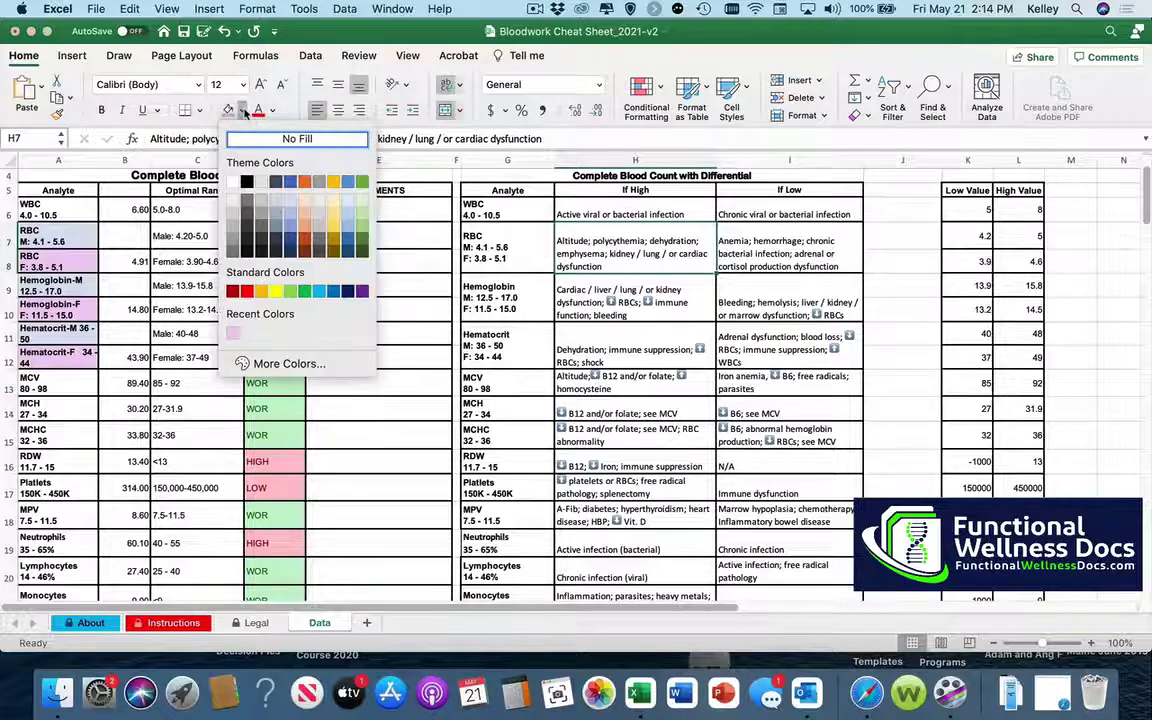
left_click(277, 293)
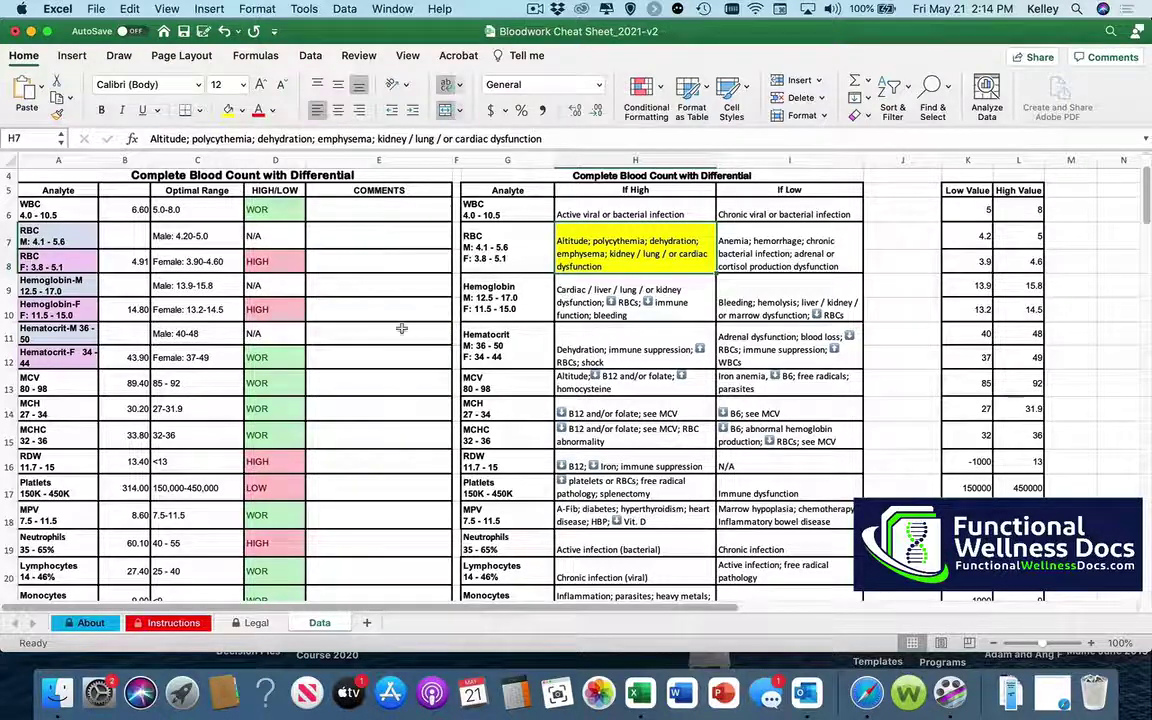
left_click(578, 304)
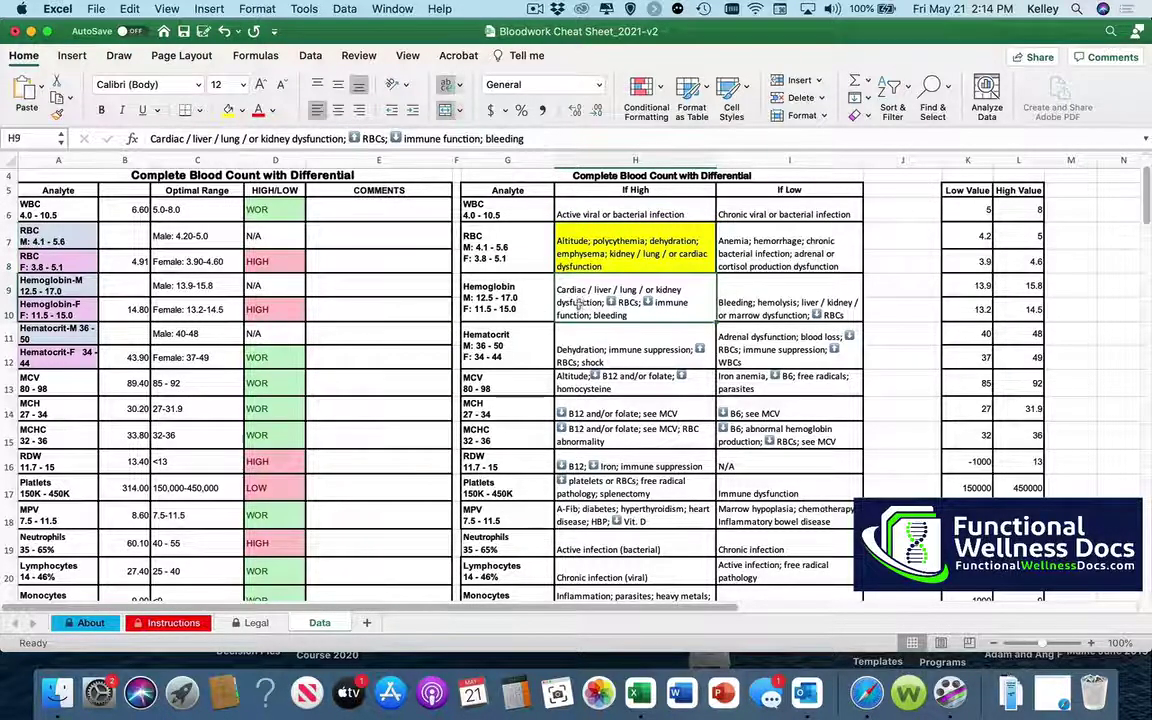
left_click(229, 109)
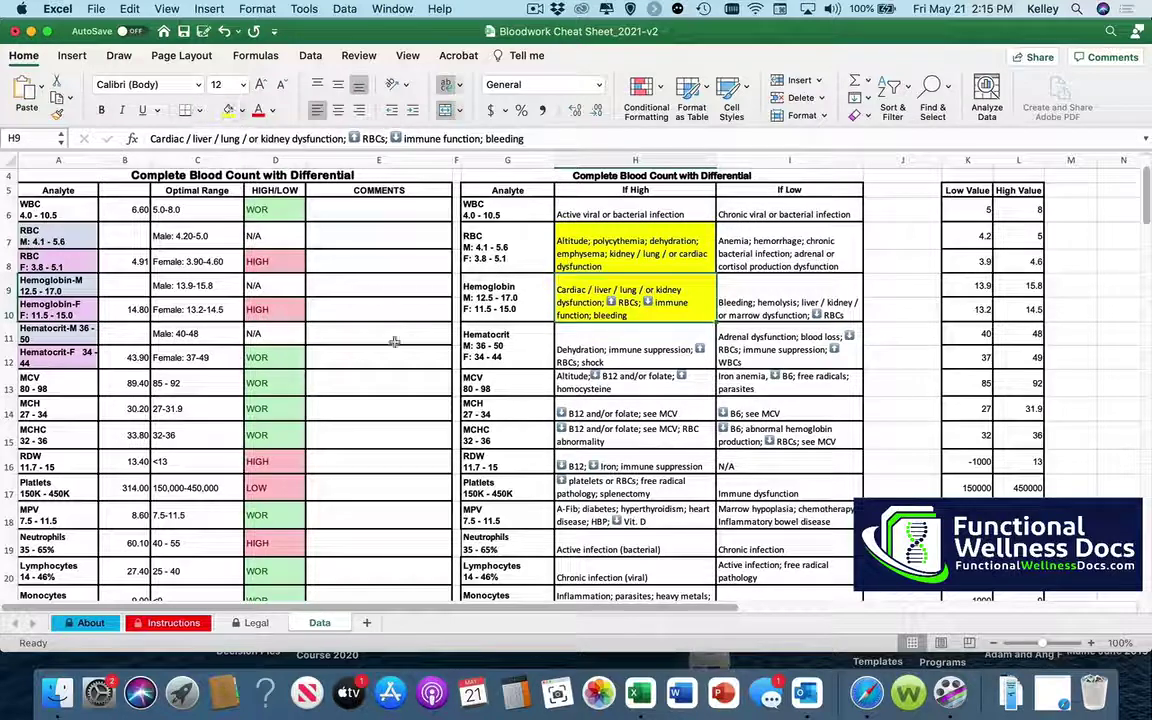
left_click(618, 466)
left_click(229, 109)
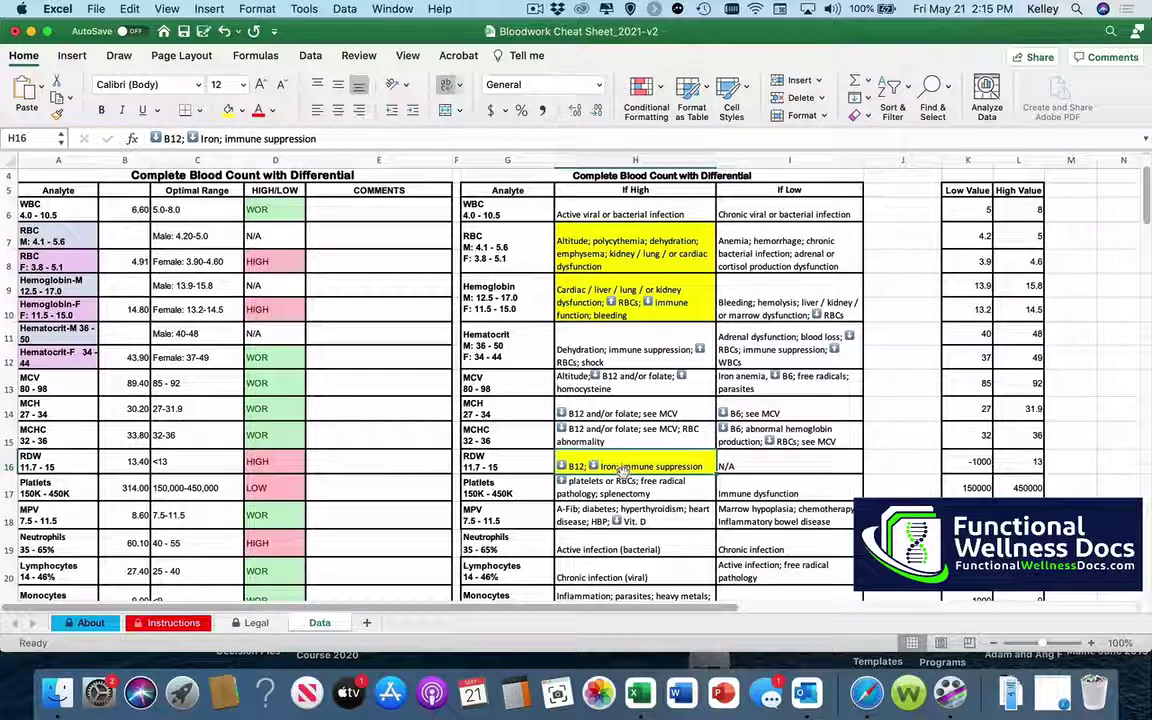
- Fill the Platelets If Low, Neutrophils If High and ALT If High explanations yellow
left_click(762, 493)
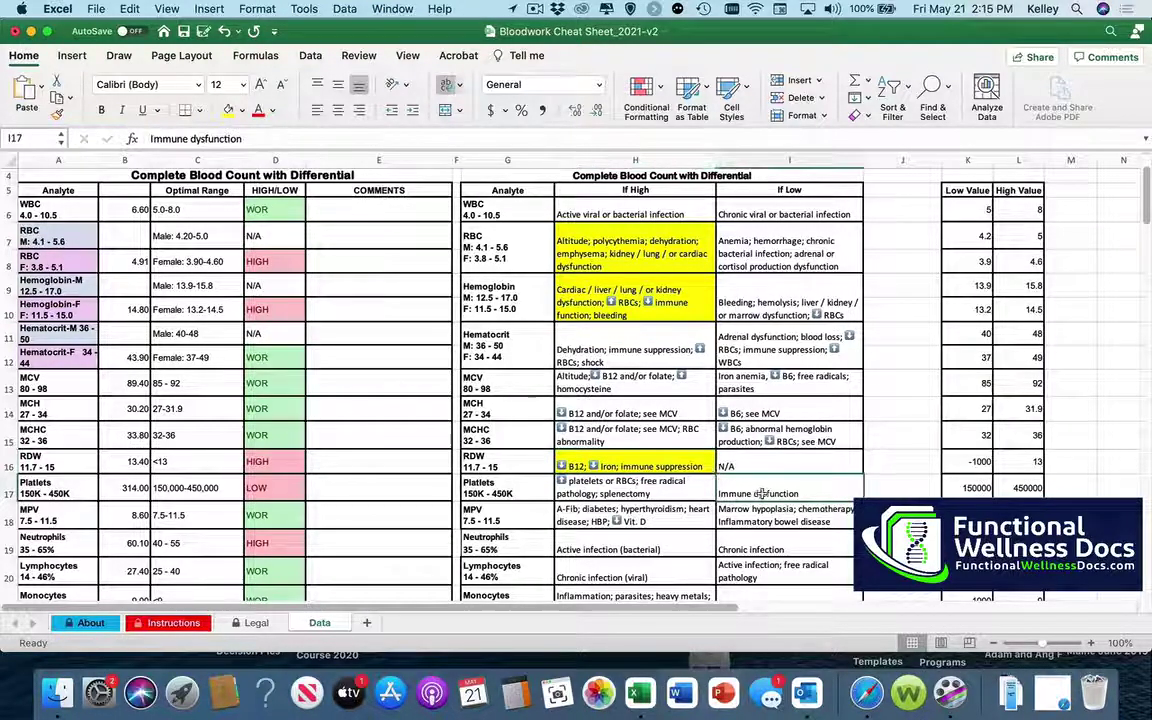
left_click(229, 110)
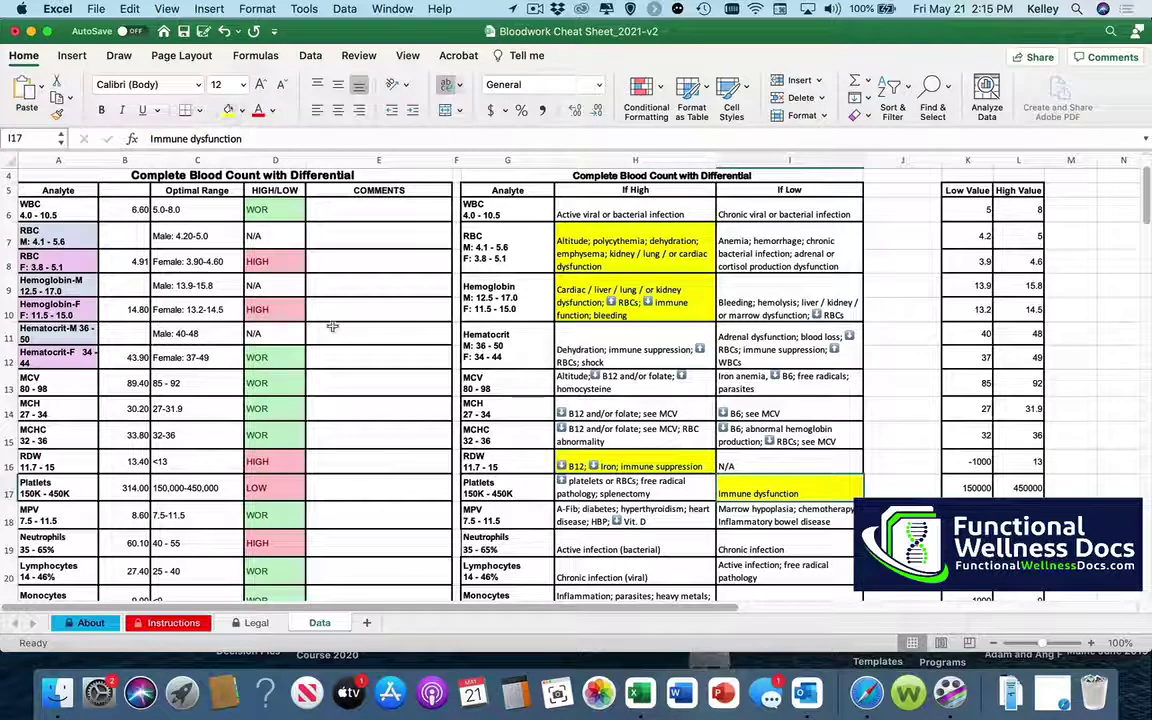
left_click(603, 543)
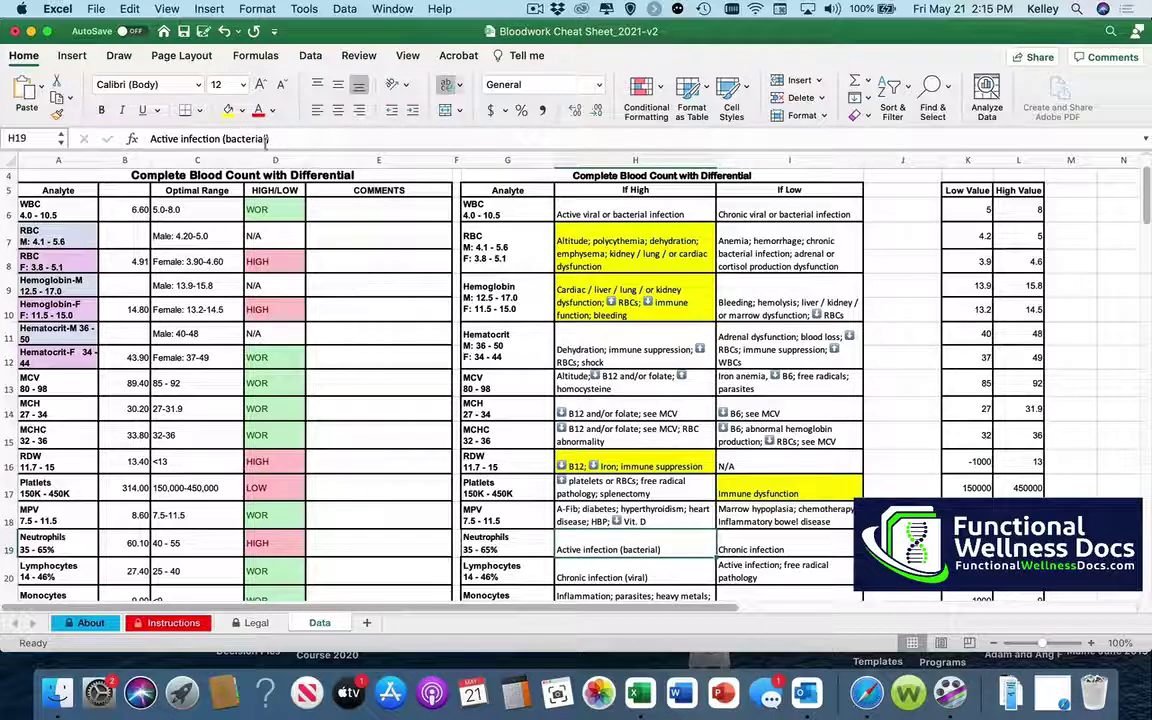
left_click(231, 111)
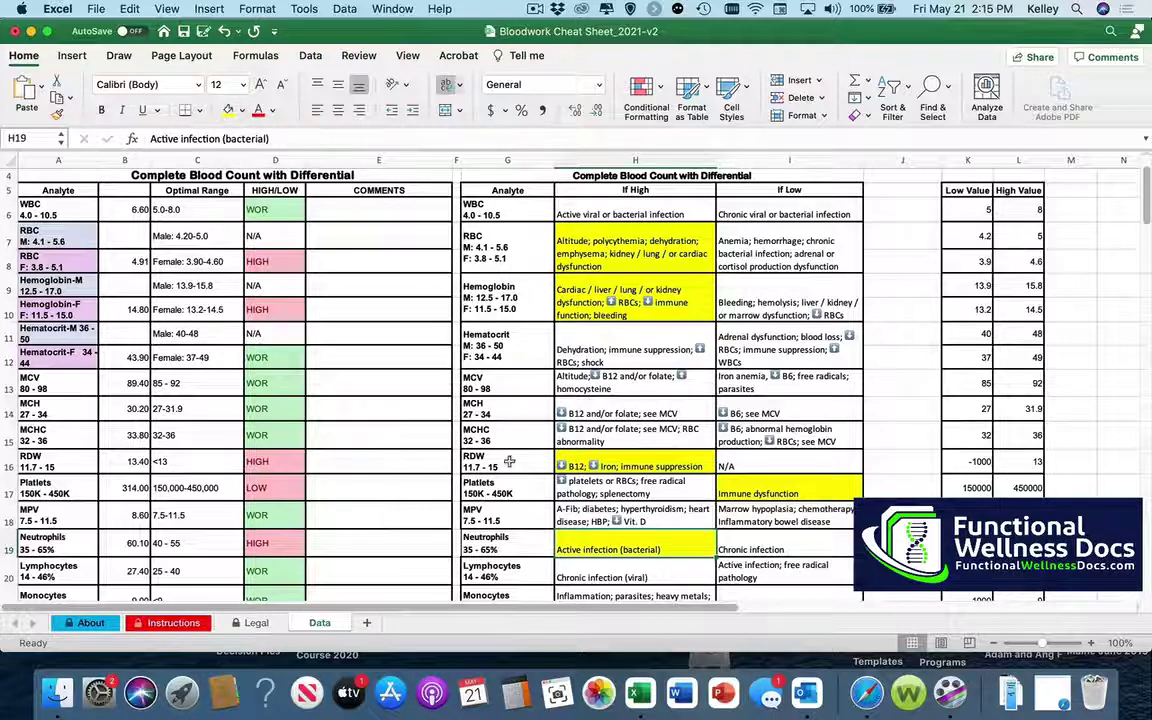
scroll(507, 452, "up", 1)
scroll(507, 452, "up", 2)
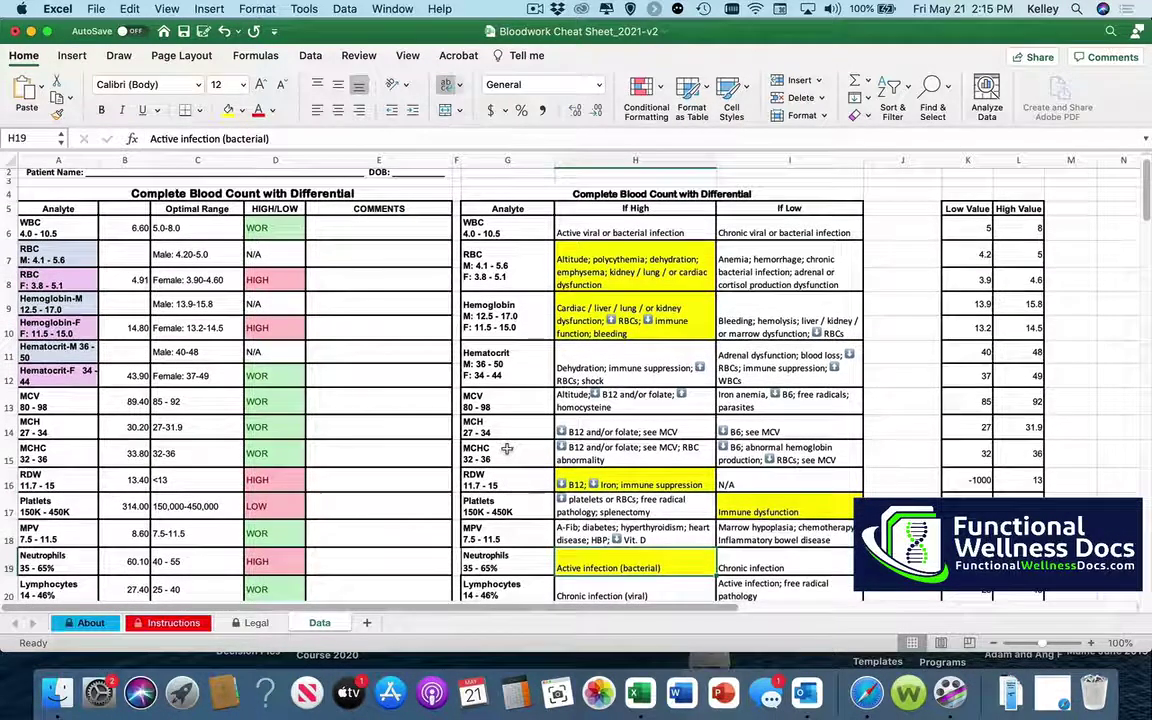
scroll(507, 447, "up", 1)
scroll(507, 447, "down", 6)
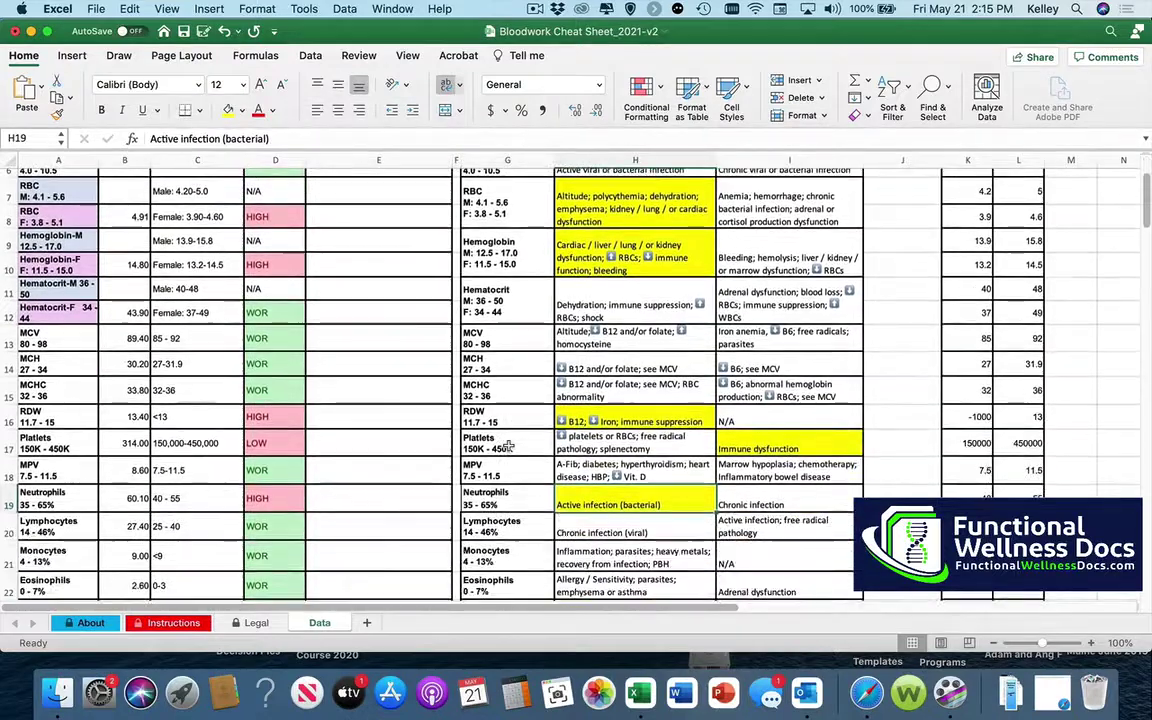
scroll(511, 445, "down", 5)
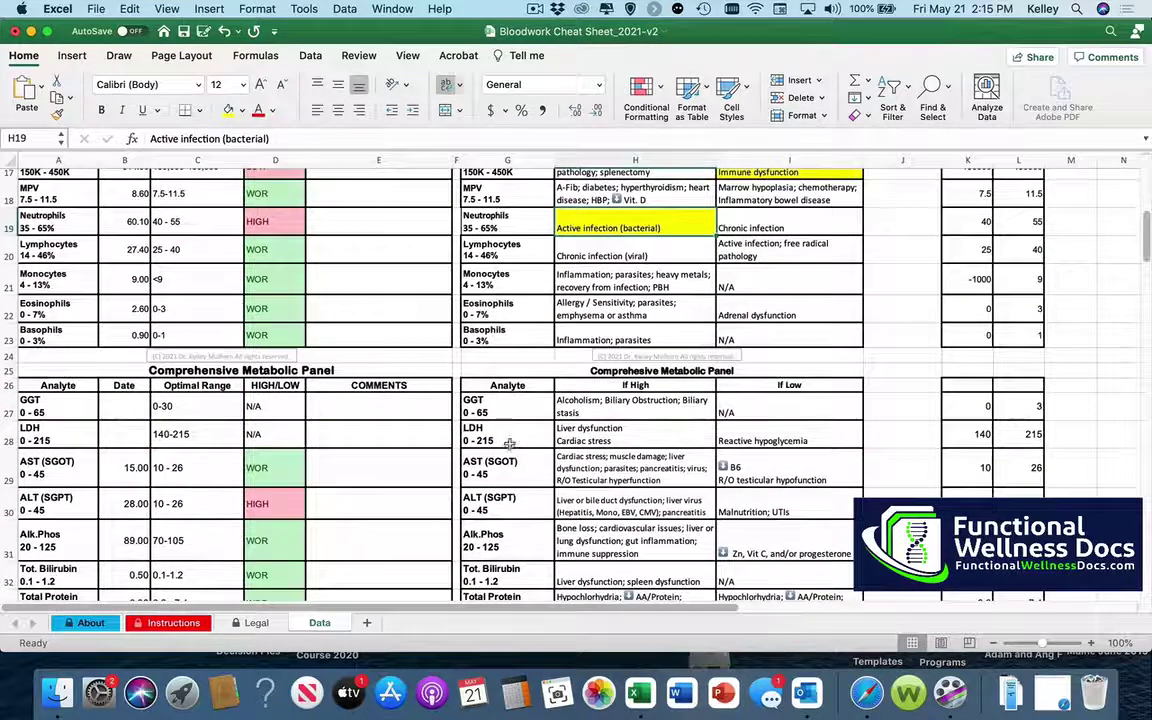
left_click(598, 492)
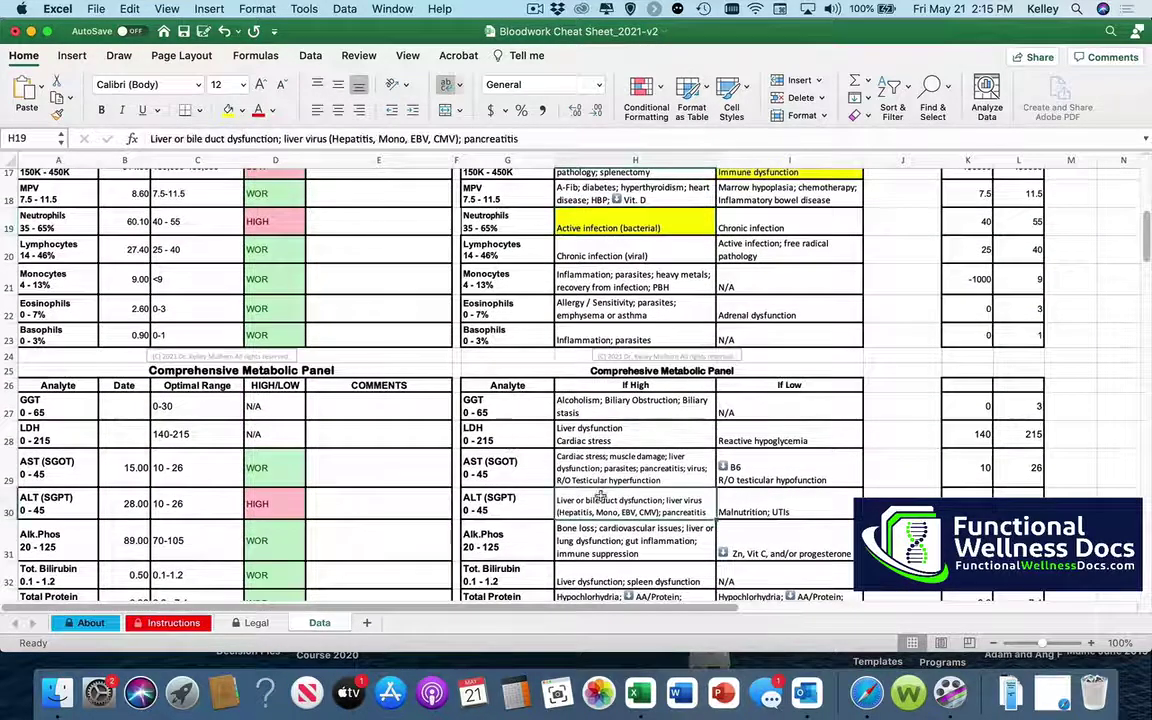
left_click(229, 110)
scroll(530, 372, "up", 1)
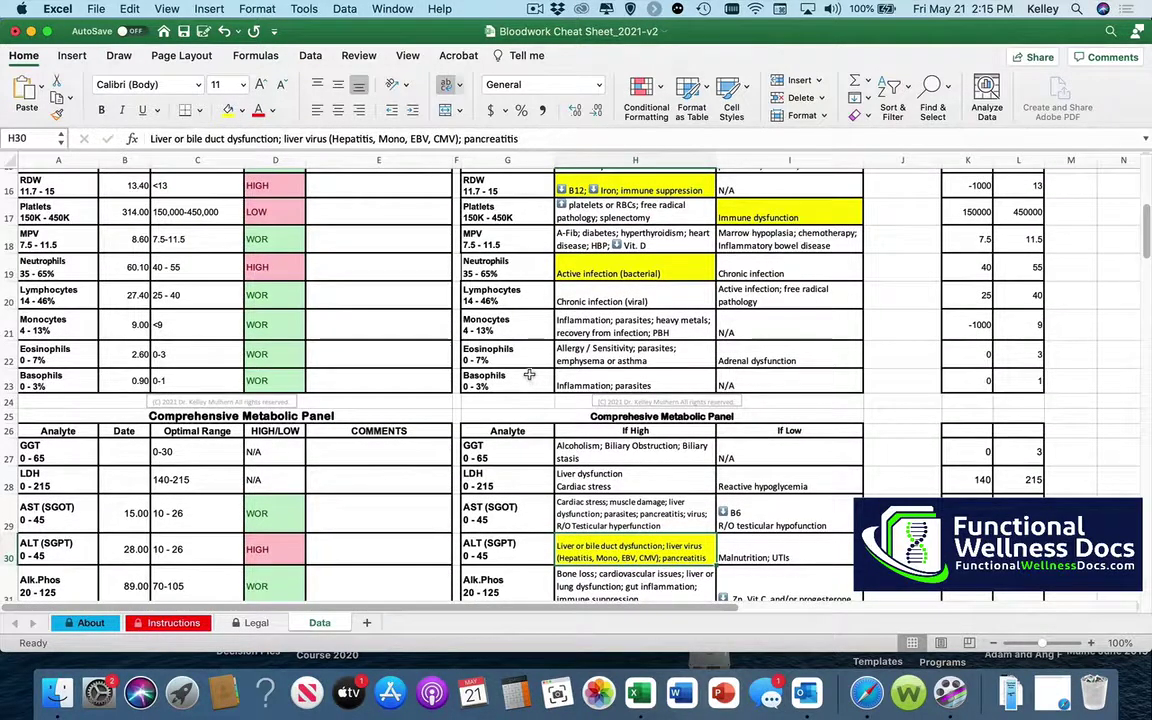
scroll(529, 375, "up", 10)
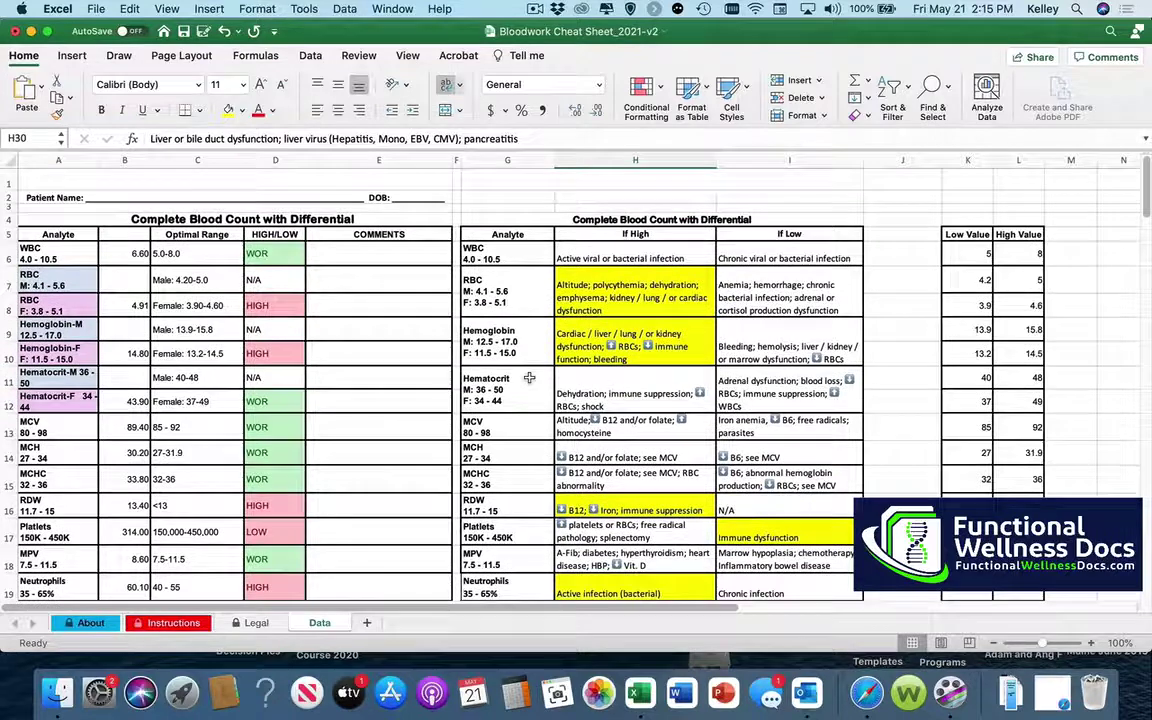